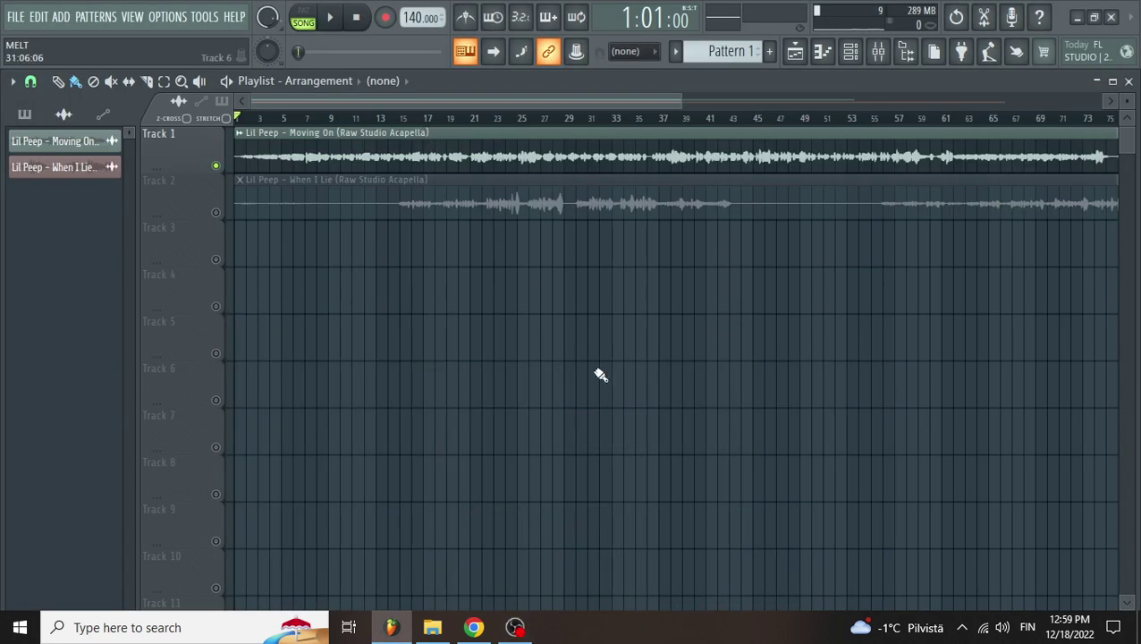
Step: Play the song and show the mixer with MELTVOX and MELTDOUBLER on Insert 1
{"action": "key", "text": "space"}
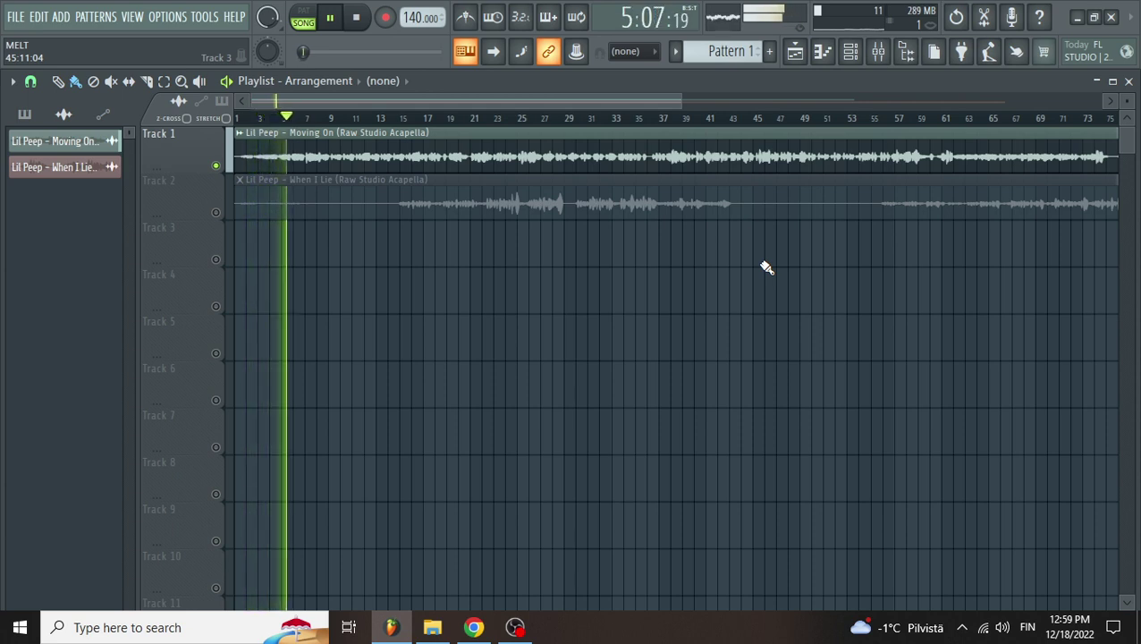
{"action": "left_click", "coordinate": [878, 54]}
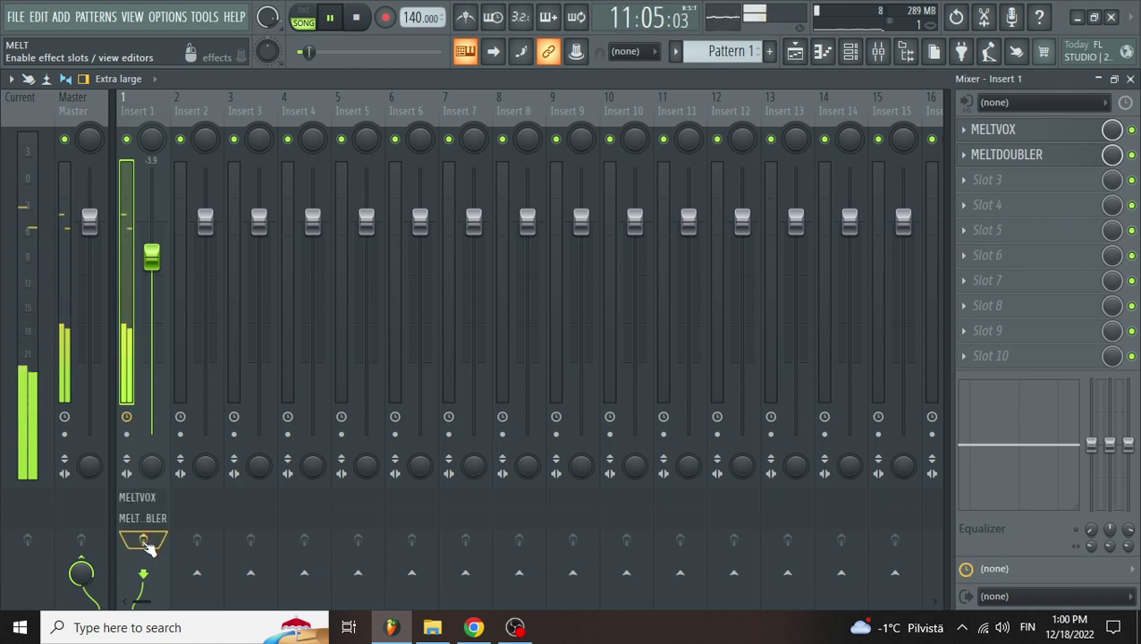
Step: Stop playback so the song position returns to 1:01:00
{"action": "key", "text": "space"}
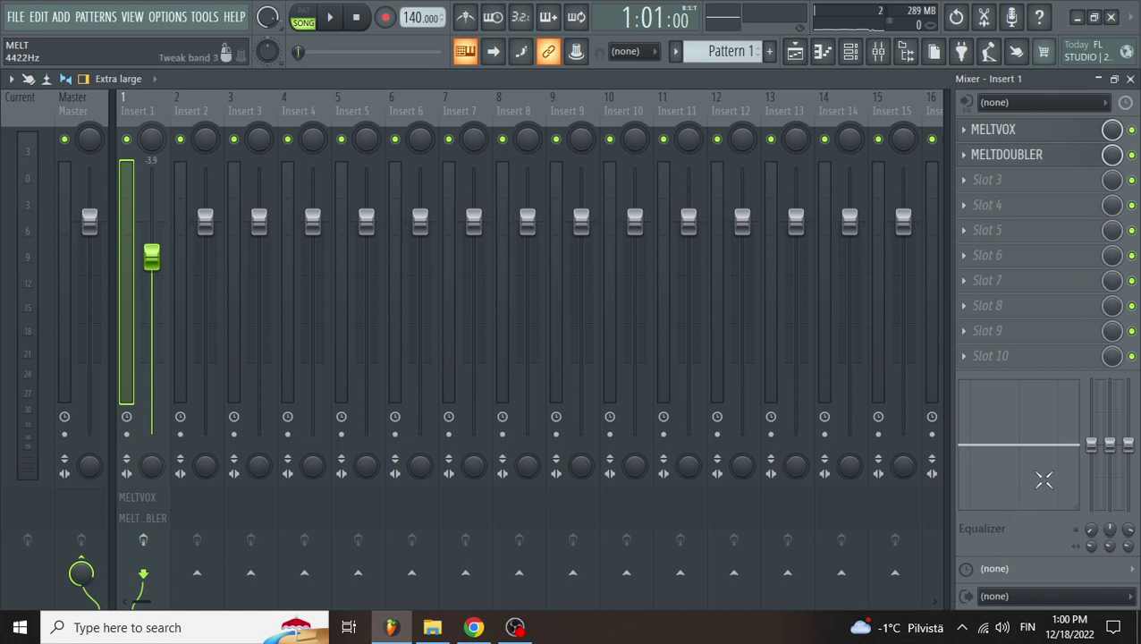
Step: Load Patcher into Insert 1's empty slot 3
{"action": "left_click", "coordinate": [990, 182]}
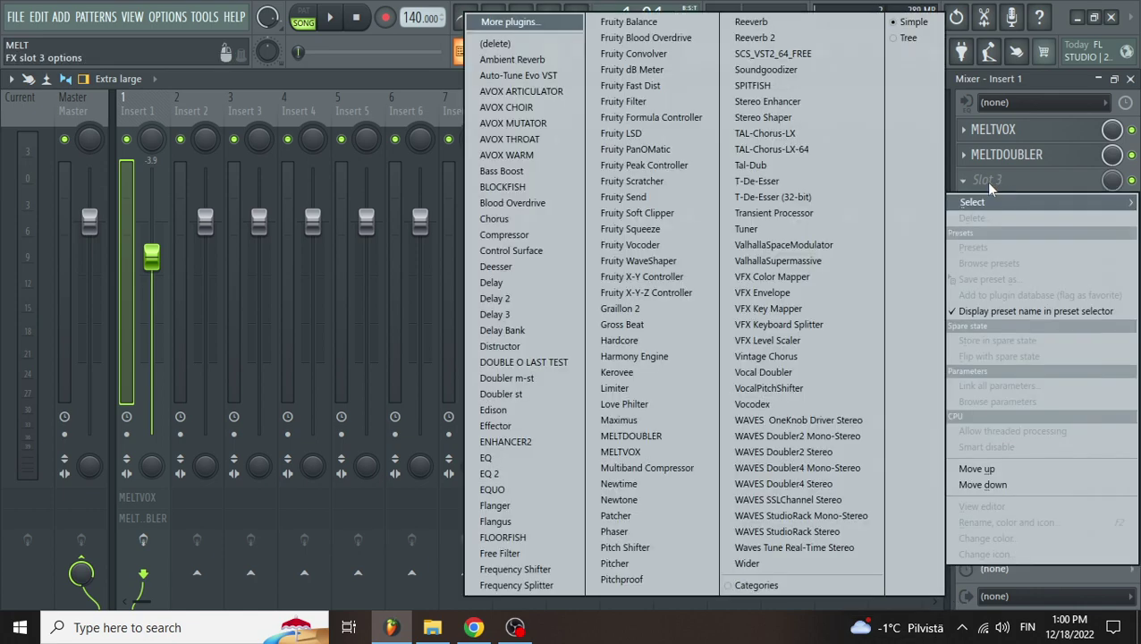
{"action": "left_click", "coordinate": [648, 519]}
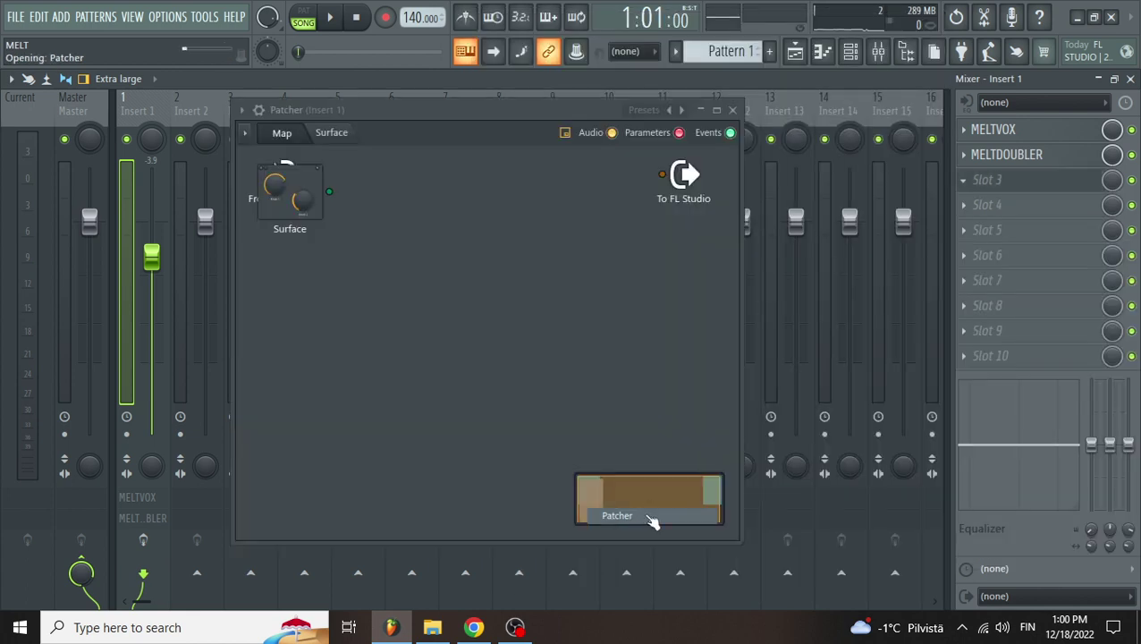
{"action": "left_click_drag", "start_coordinate": [414, 122], "coordinate": [436, 147]}
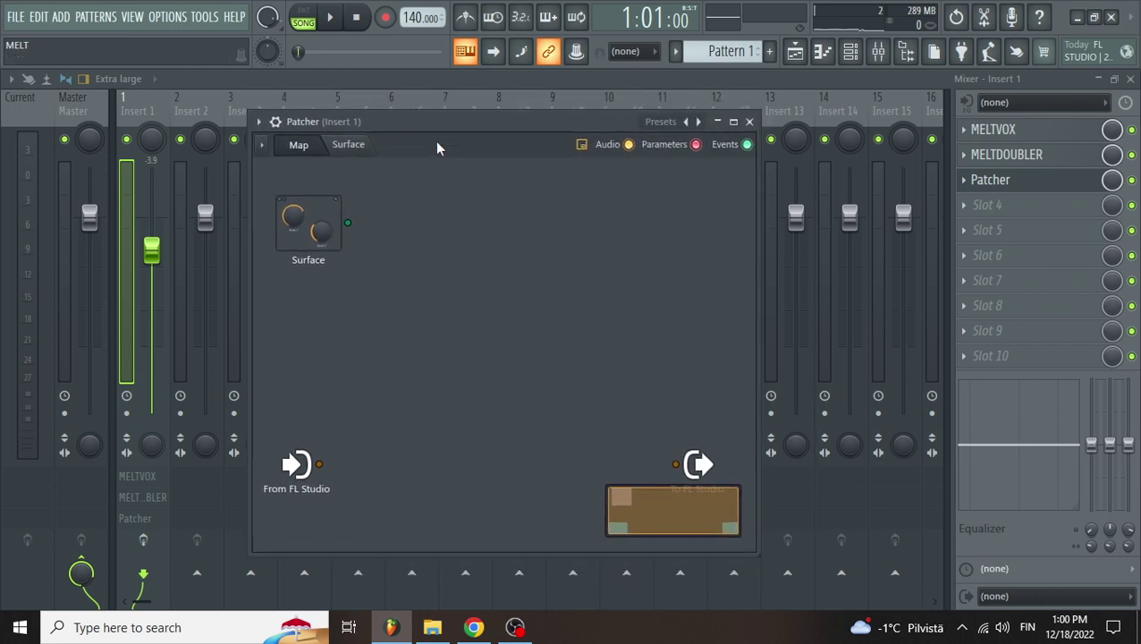
Step: Flip Patcher between its Surface and Map views, then close its window
{"action": "left_click", "coordinate": [356, 148]}
{"action": "left_click", "coordinate": [299, 150]}
{"action": "left_click", "coordinate": [359, 146]}
{"action": "left_click", "coordinate": [308, 152]}
{"action": "left_click", "coordinate": [355, 148]}
{"action": "left_click", "coordinate": [304, 149]}
{"action": "left_click", "coordinate": [750, 122]}
Step: Delete Patcher from slot 3 and briefly view the MELTDOUBLER editor
{"action": "right_click", "coordinate": [966, 188]}
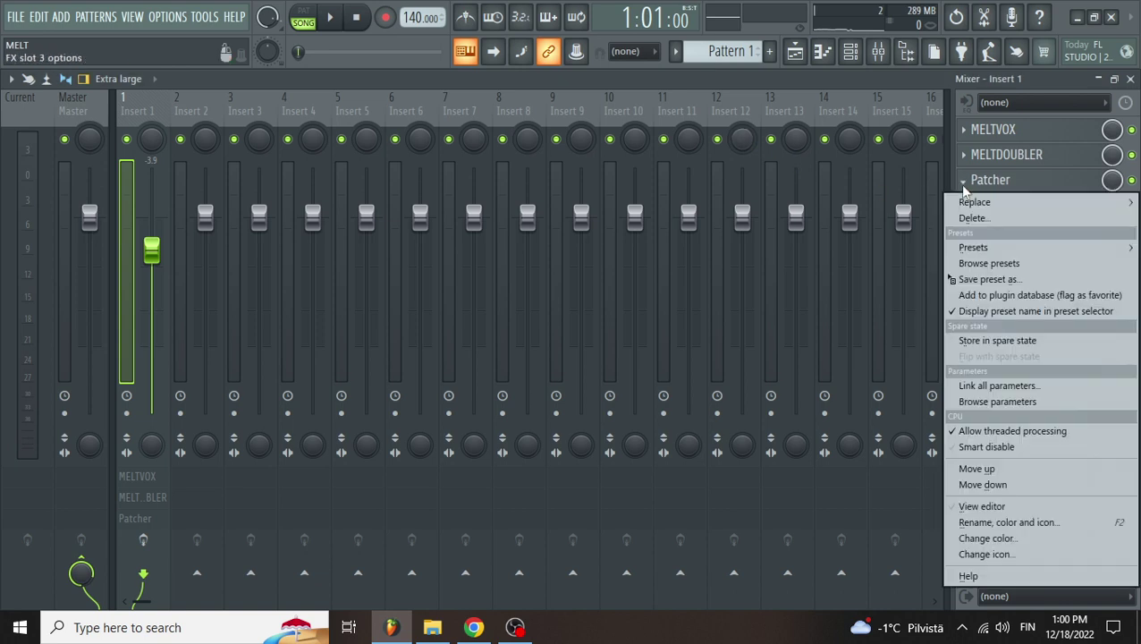
{"action": "left_click", "coordinate": [972, 218]}
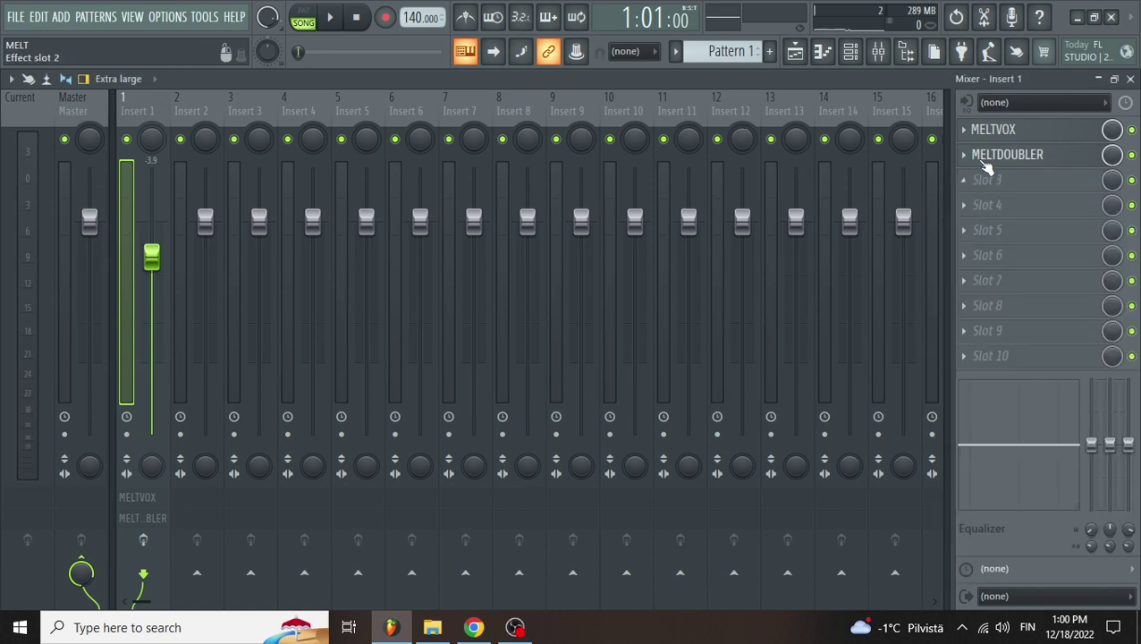
{"action": "left_click", "coordinate": [988, 159]}
{"action": "left_click_drag", "start_coordinate": [589, 144], "coordinate": [604, 117]}
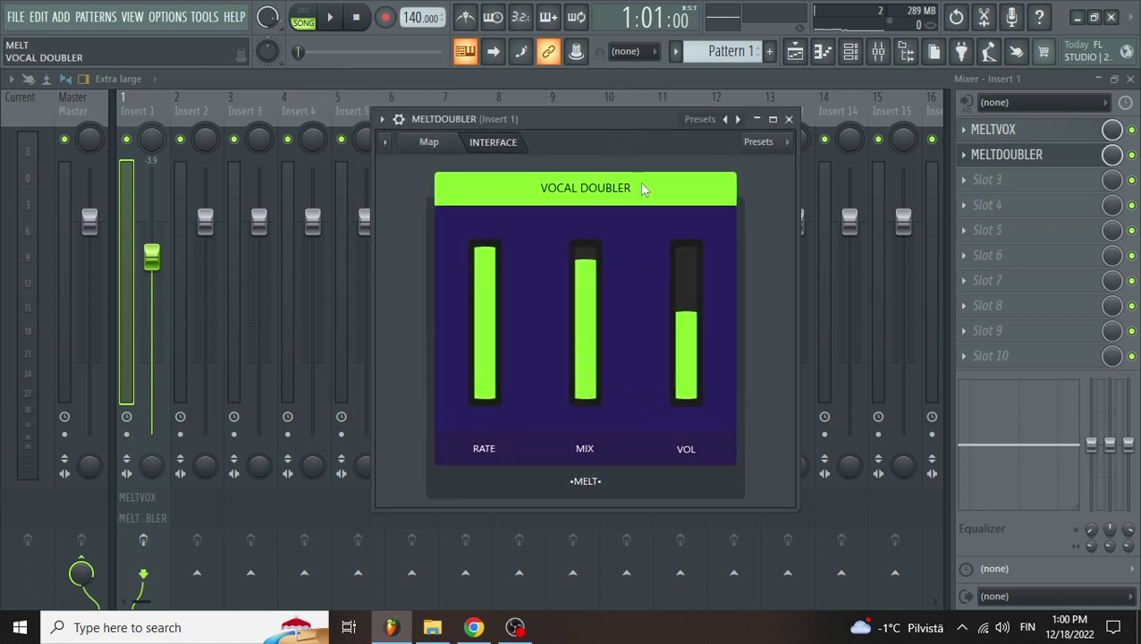
{"action": "left_click", "coordinate": [789, 118]}
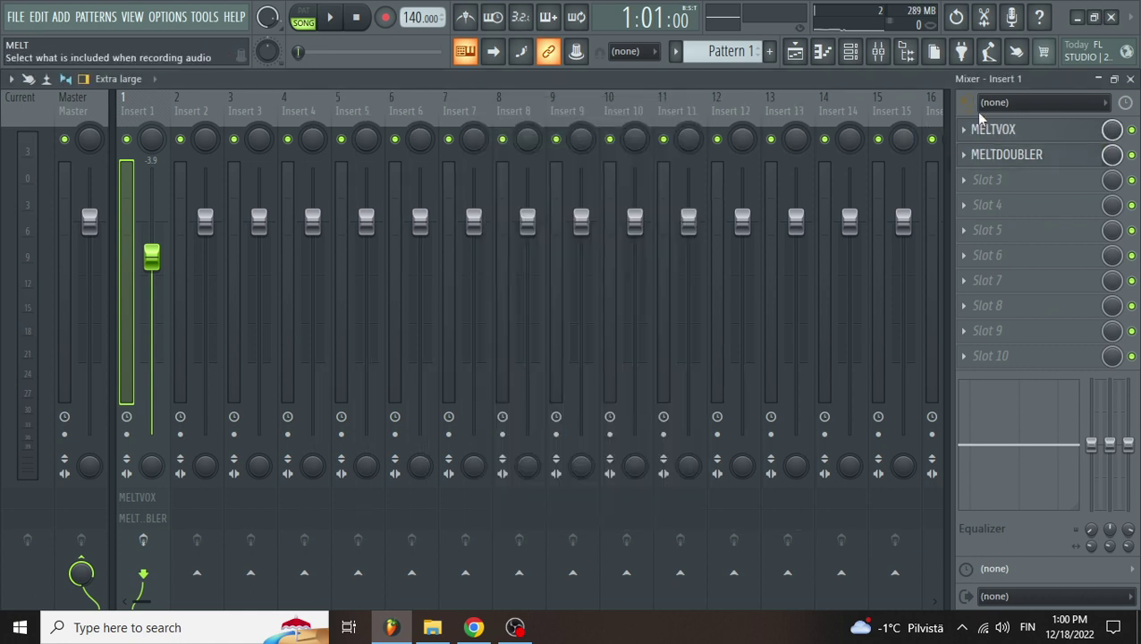
Step: Bring up the MELTVOX editor on its Main page and position it over the mixer
{"action": "left_click", "coordinate": [991, 129]}
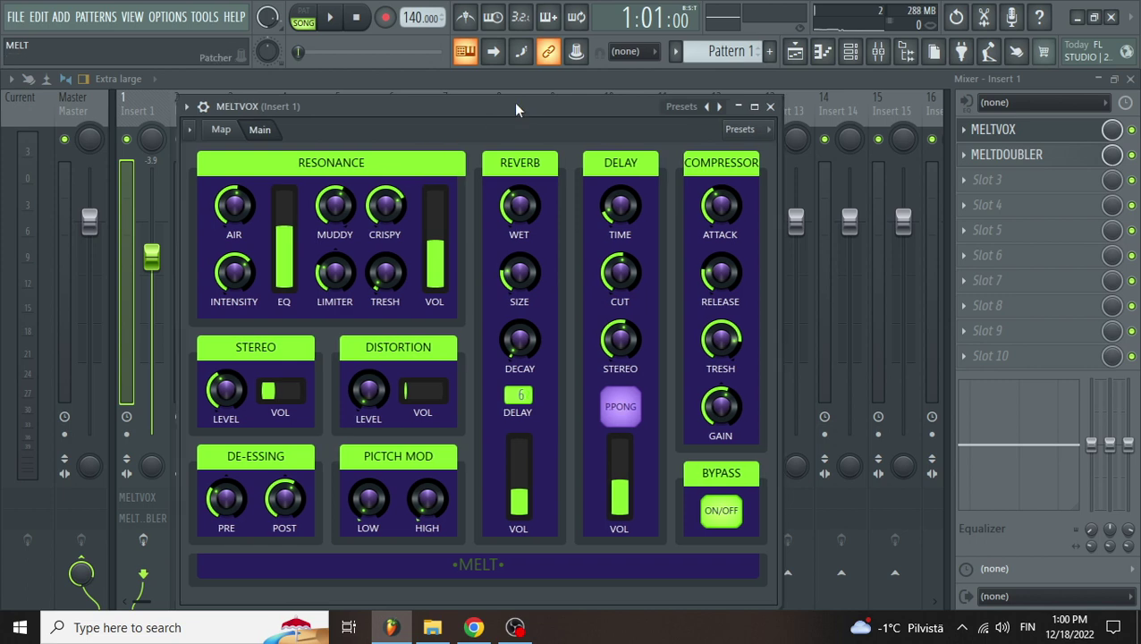
{"action": "left_click_drag", "start_coordinate": [509, 106], "coordinate": [584, 82]}
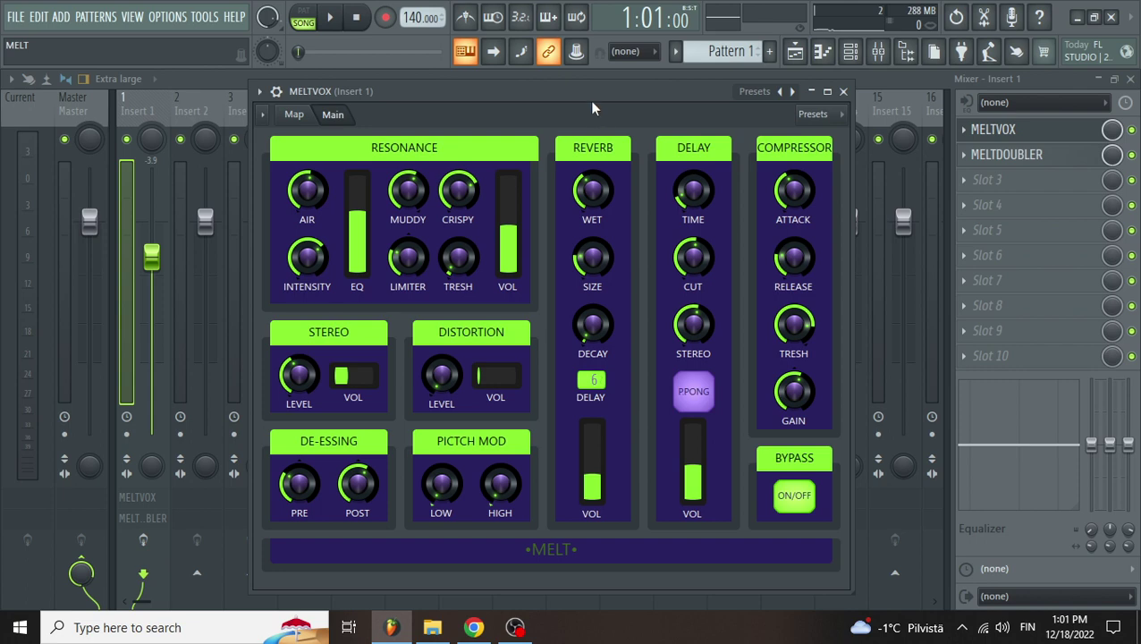
{"action": "mouse_move", "coordinate": [606, 93]}
{"action": "left_mouse_down"}
{"action": "mouse_move", "coordinate": [591, 127]}
{"action": "mouse_move", "coordinate": [614, 78]}
{"action": "left_mouse_up"}
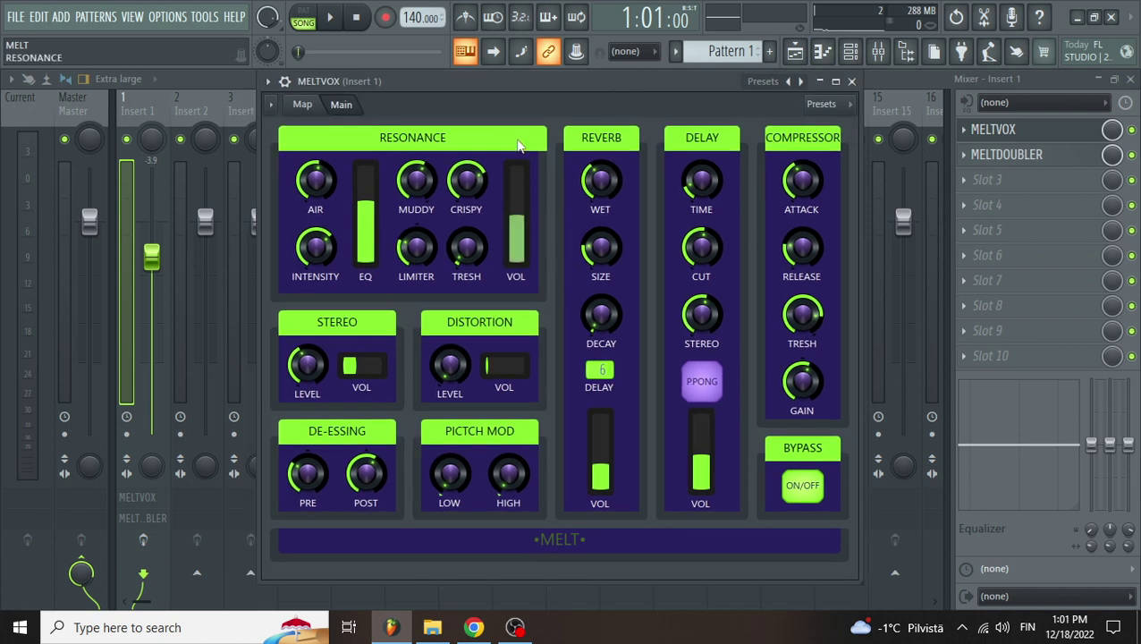
Step: Close the MELTVOX editor and delete MELTDOUBLER from Insert 1
{"action": "left_click", "coordinate": [851, 80]}
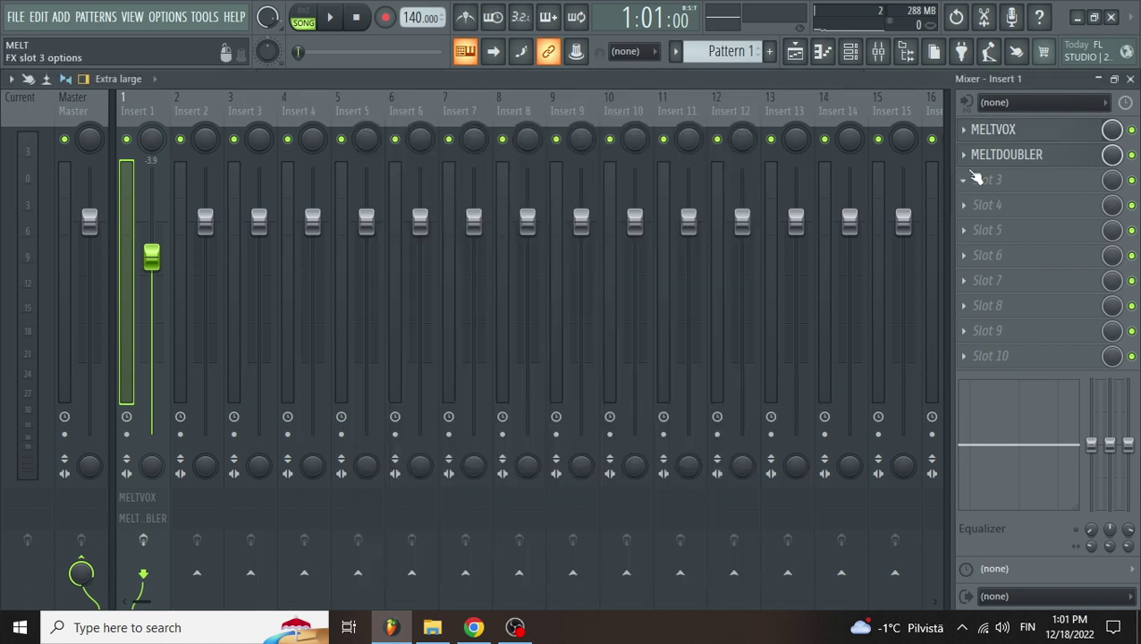
{"action": "left_click", "coordinate": [964, 155]}
{"action": "left_click", "coordinate": [968, 192]}
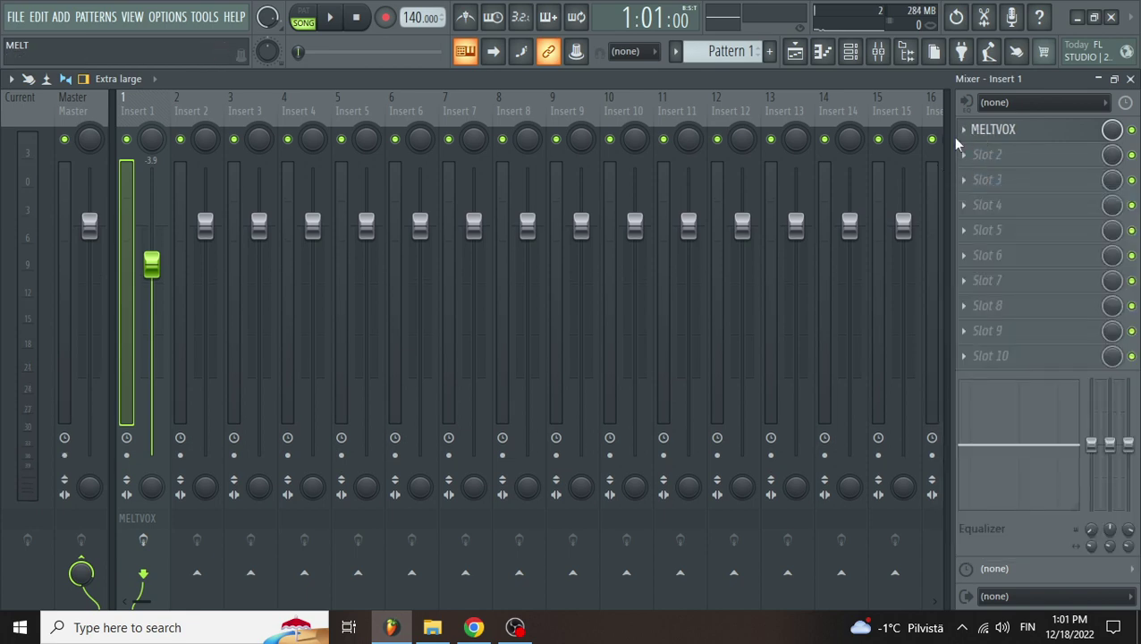
Step: Replace the old MELTVOX with a freshly loaded MELTVOX in slot 1
{"action": "left_click", "coordinate": [961, 136]}
{"action": "left_click", "coordinate": [973, 166]}
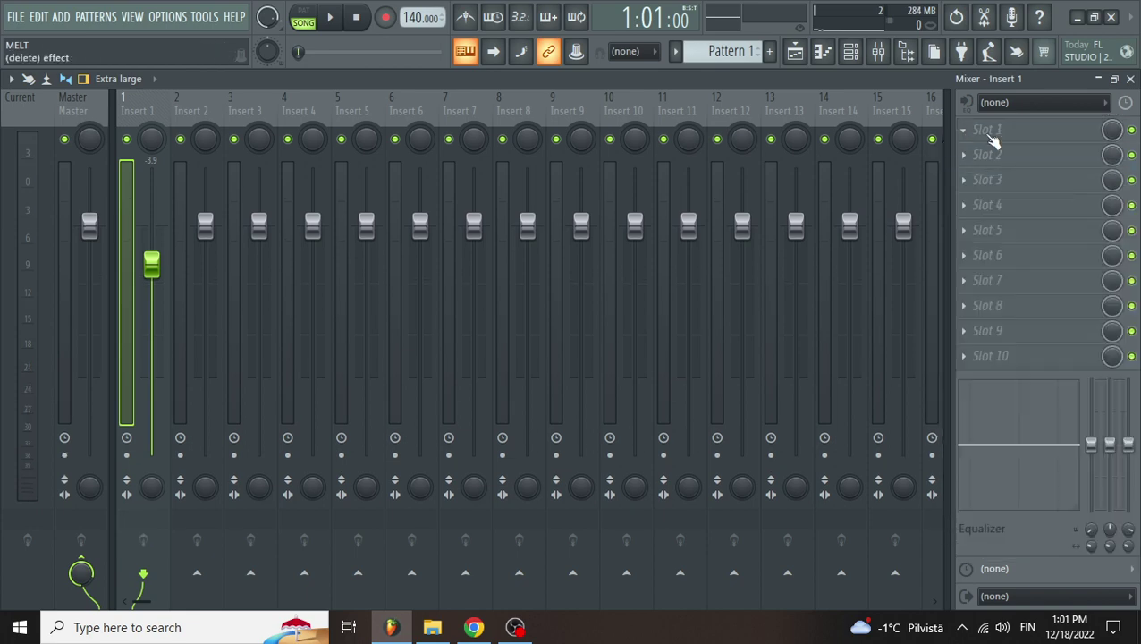
{"action": "left_click", "coordinate": [988, 136]}
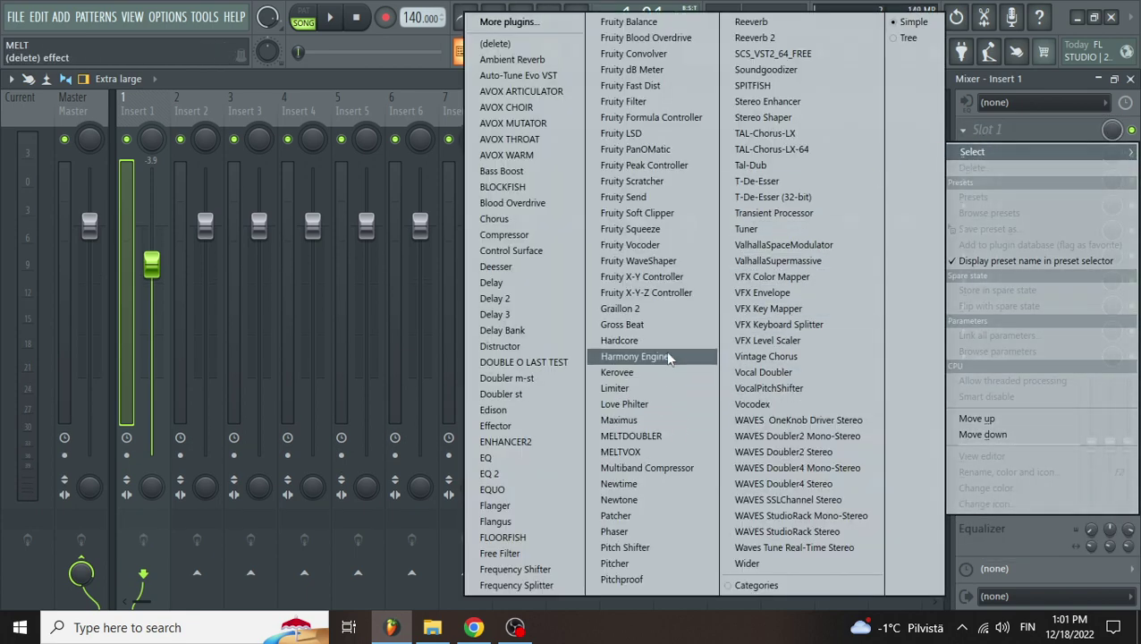
{"action": "left_click", "coordinate": [647, 451]}
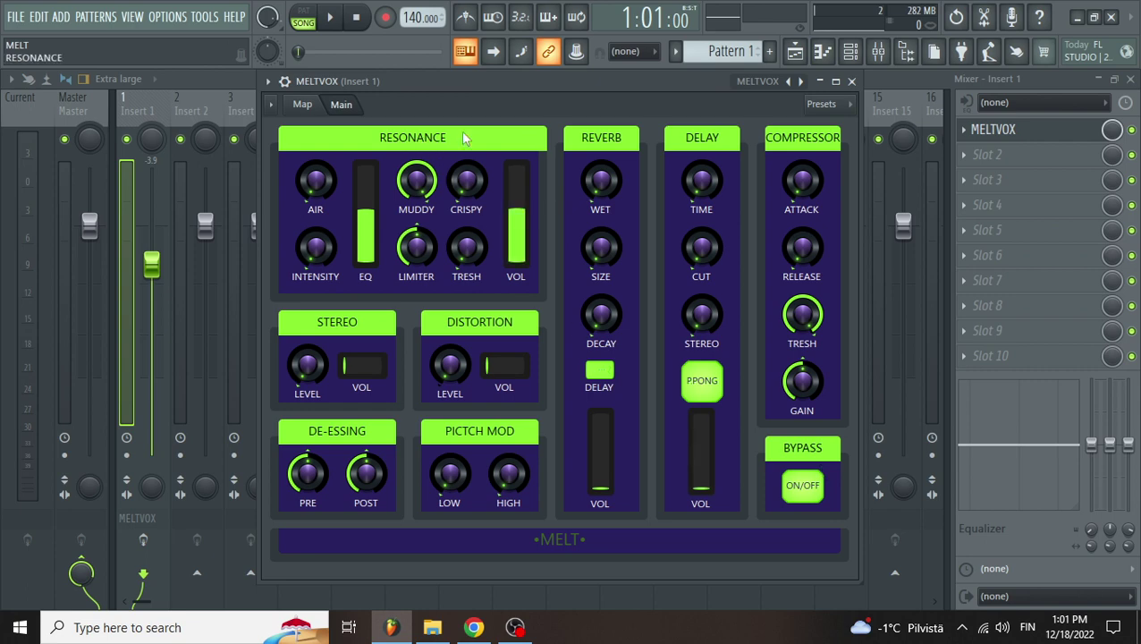
Step: Lower the MELTVOX window and show its Map with Gross Beat, Maximus and Blood Overdrive
{"action": "left_click_drag", "start_coordinate": [407, 78], "coordinate": [448, 91]}
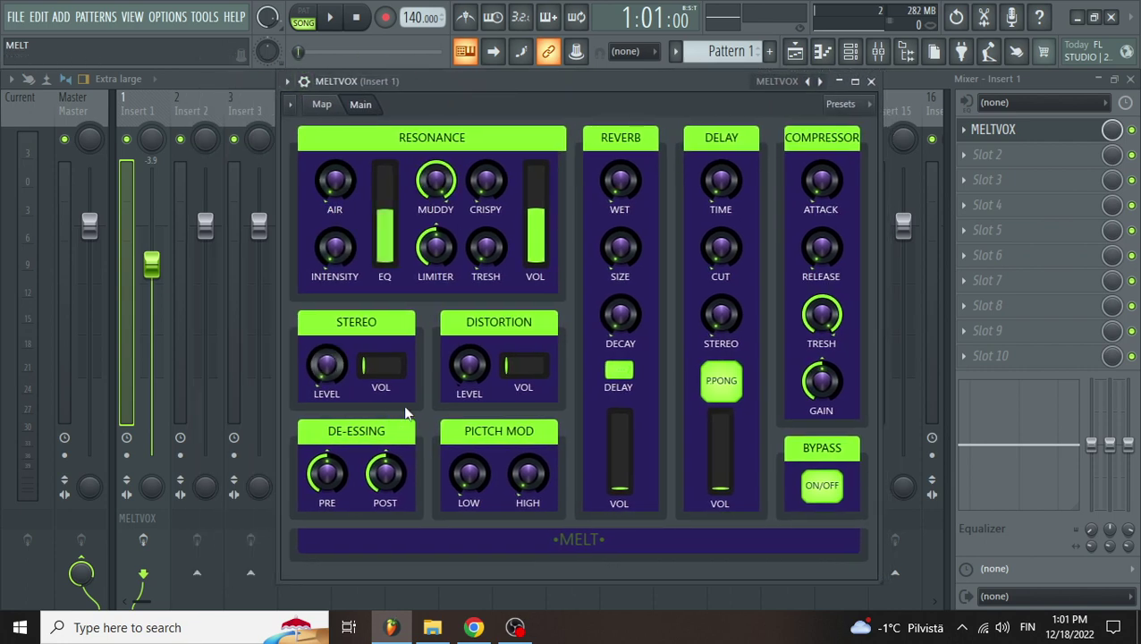
{"action": "left_click_drag", "start_coordinate": [521, 91], "coordinate": [517, 115]}
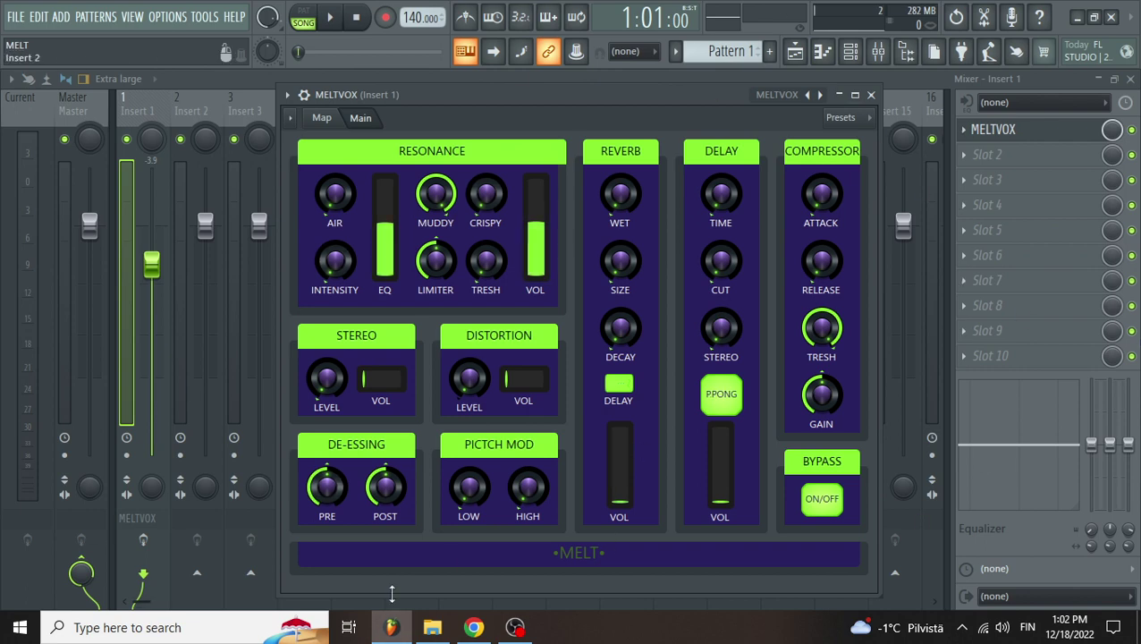
{"action": "left_click", "coordinate": [324, 119]}
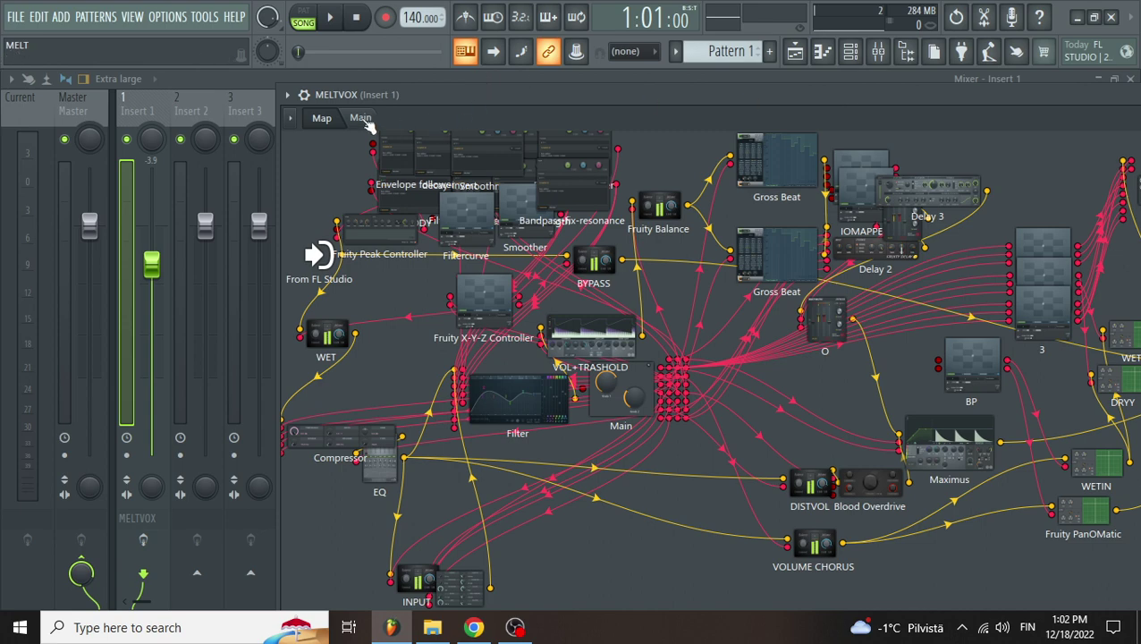
Step: Switch MELTVOX between its Main and Map pages, ending on the Main controls
{"action": "left_click", "coordinate": [361, 119]}
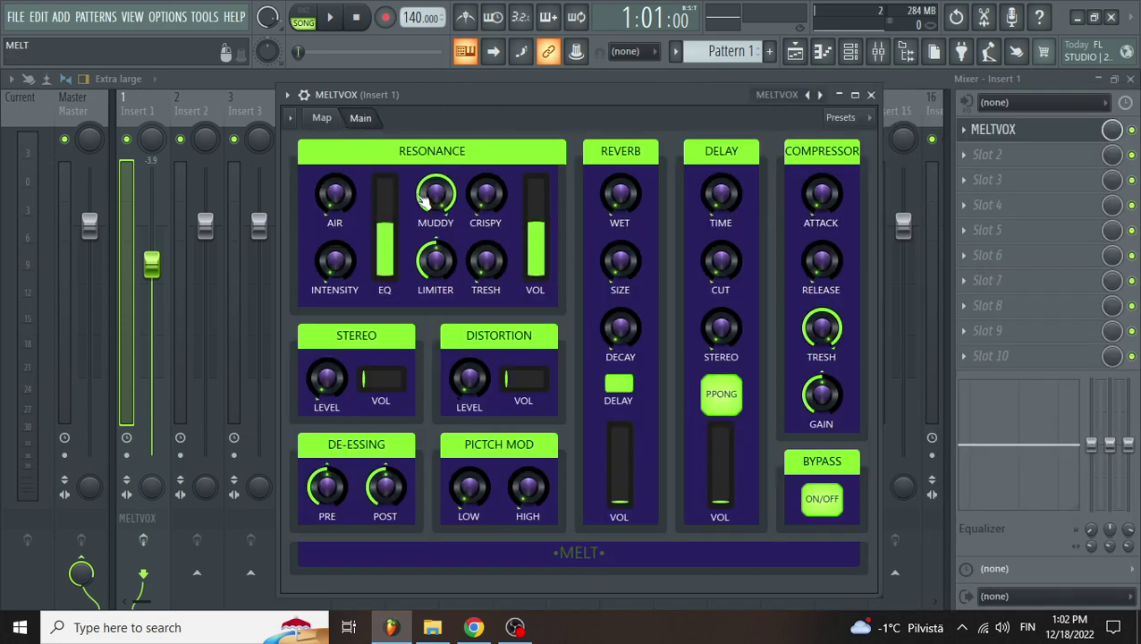
{"action": "left_click", "coordinate": [324, 120]}
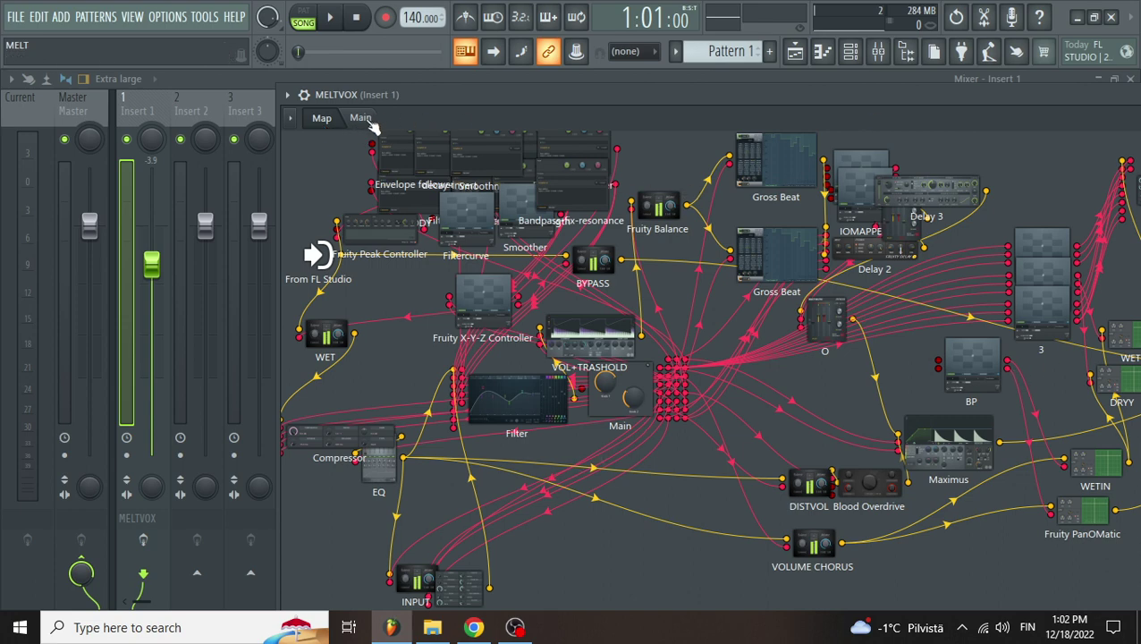
{"action": "left_click", "coordinate": [361, 119]}
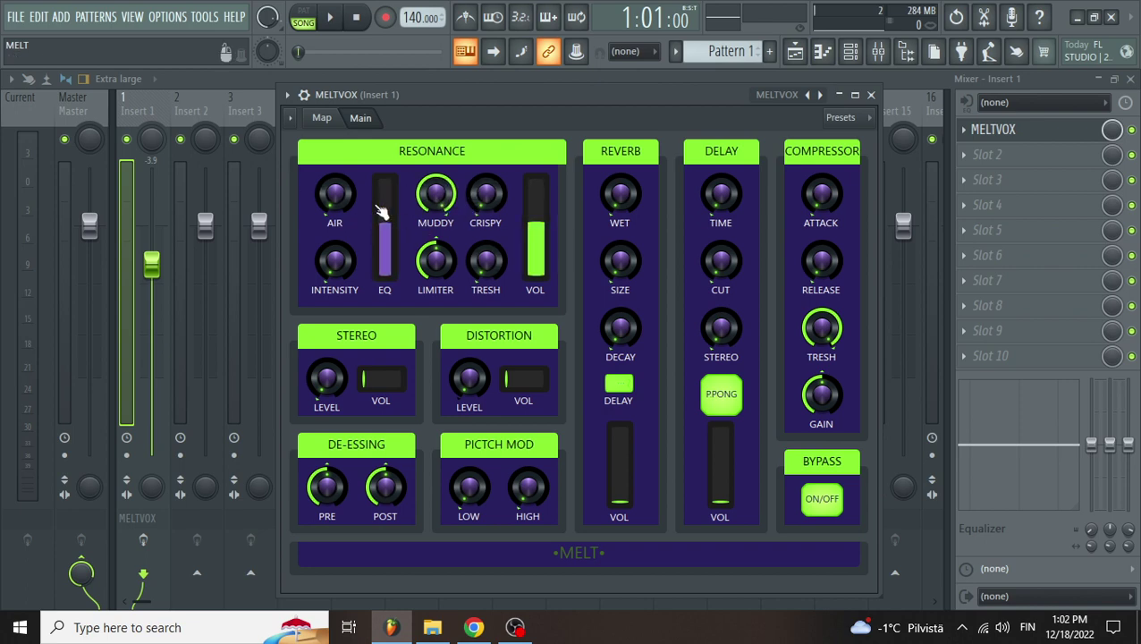
Step: Audition the vocal through MELTVOX, reset the EQ slider to default, then stop playback
{"action": "key", "text": "space"}
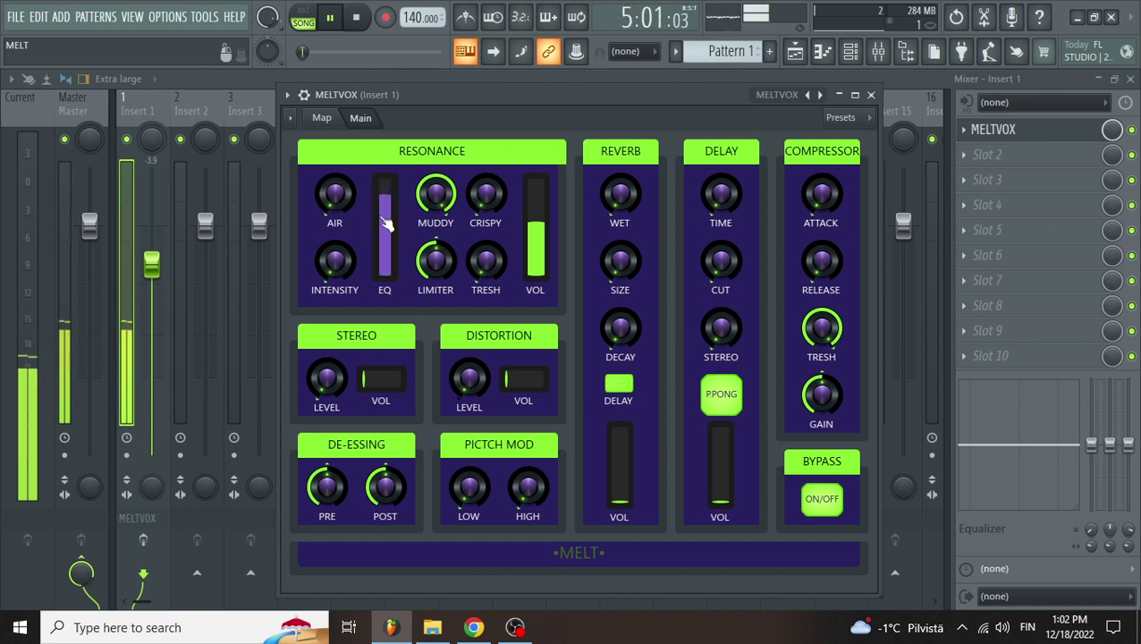
{"action": "key", "text": "space"}
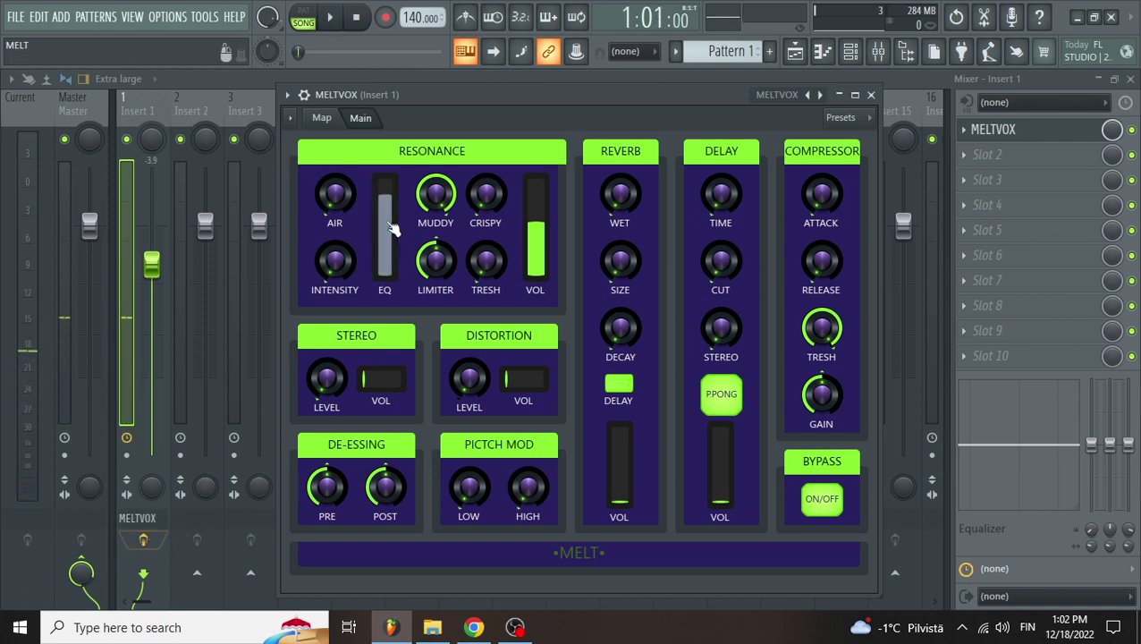
{"action": "key", "text": "space"}
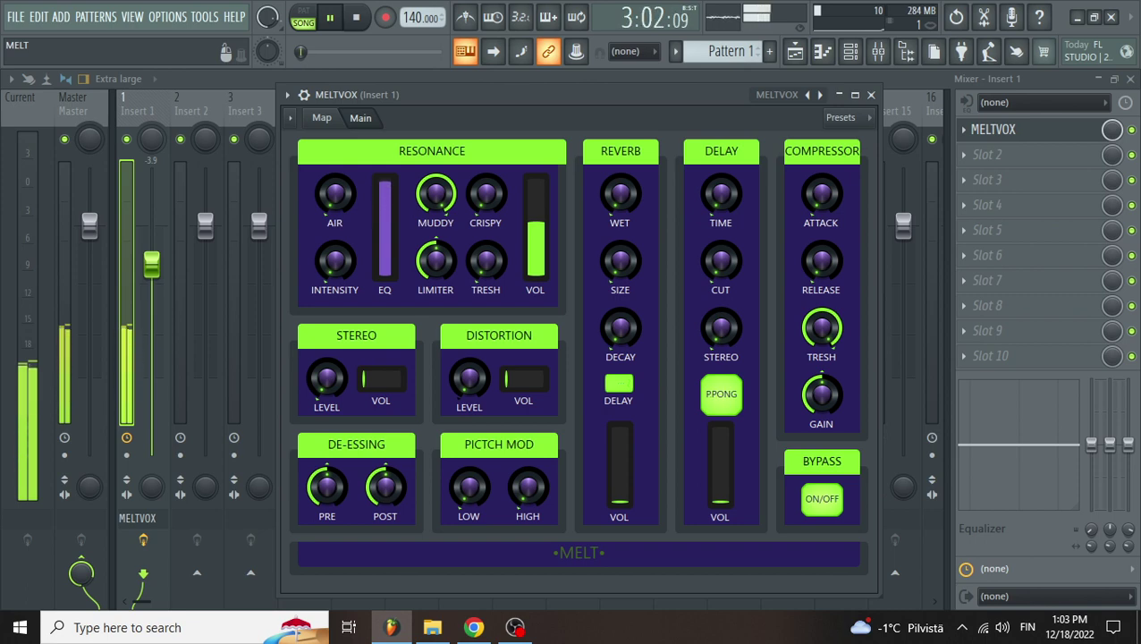
{"action": "right_click", "coordinate": [383, 222]}
{"action": "left_click", "coordinate": [404, 239]}
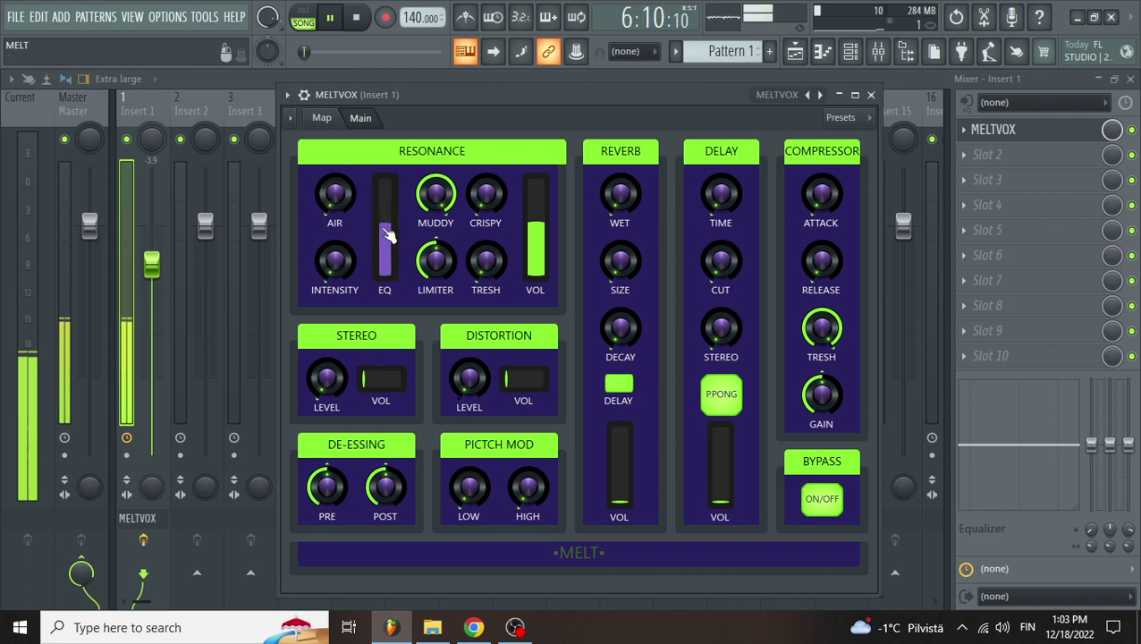
{"action": "key", "text": "space"}
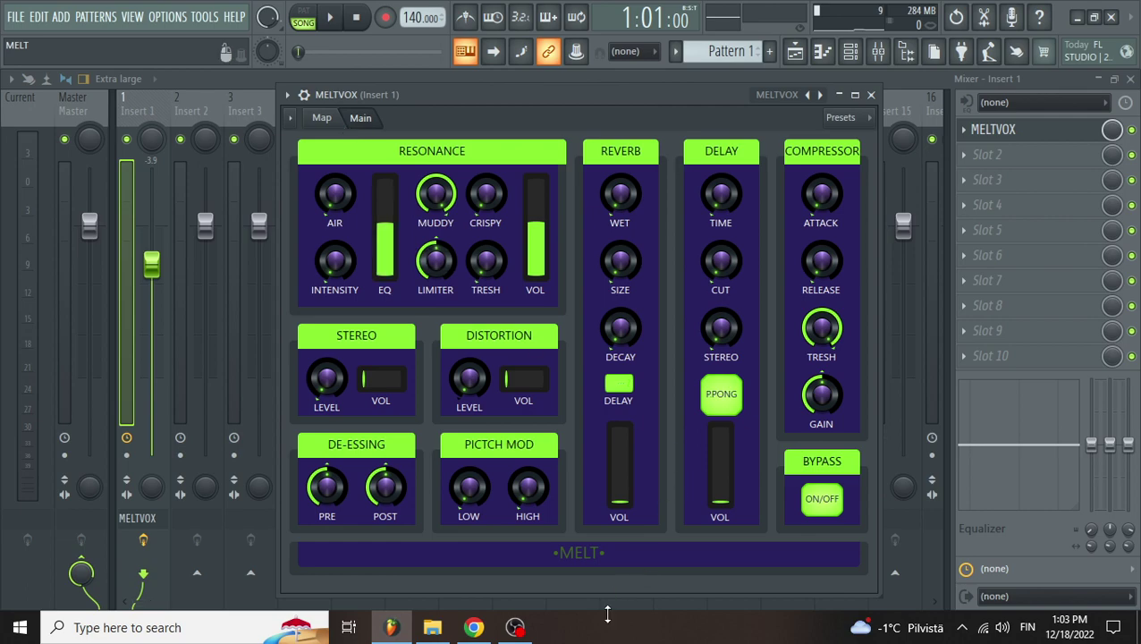
{"action": "left_click", "coordinate": [524, 633]}
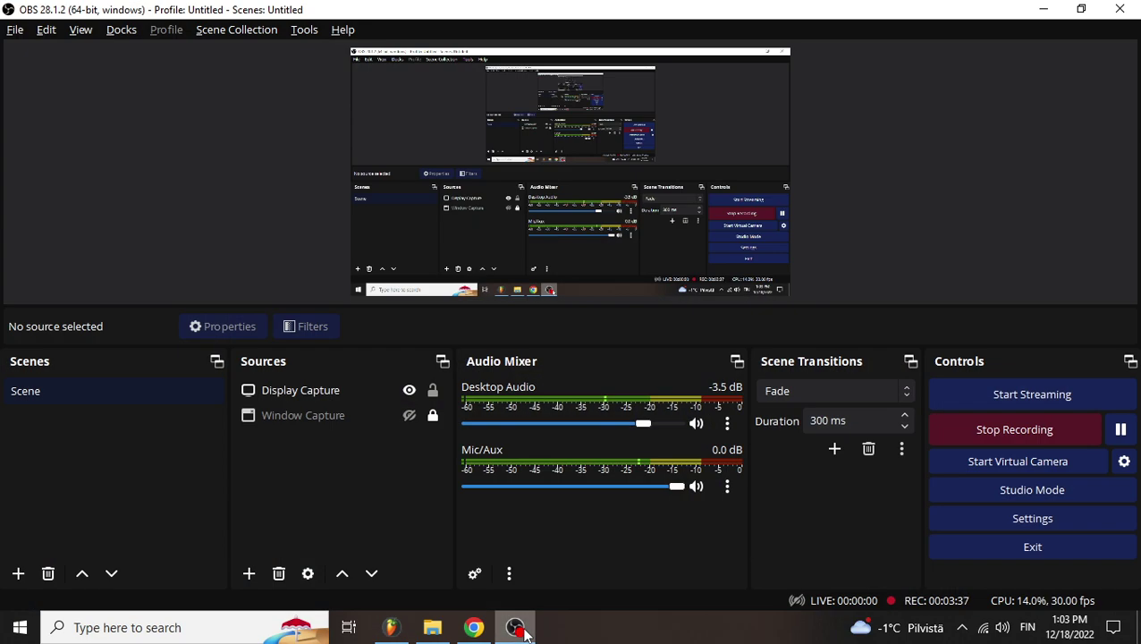
{"action": "left_click", "coordinate": [524, 633]}
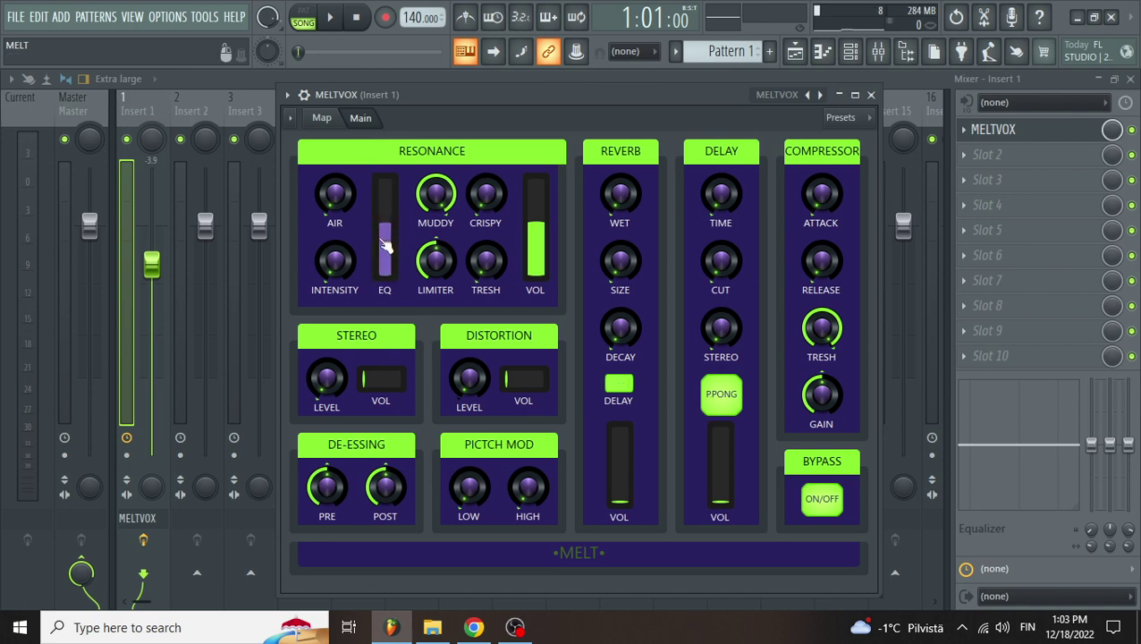
Step: Reposition the MELTVOX window and start playing the vocal
{"action": "left_click_drag", "start_coordinate": [439, 91], "coordinate": [381, 75]}
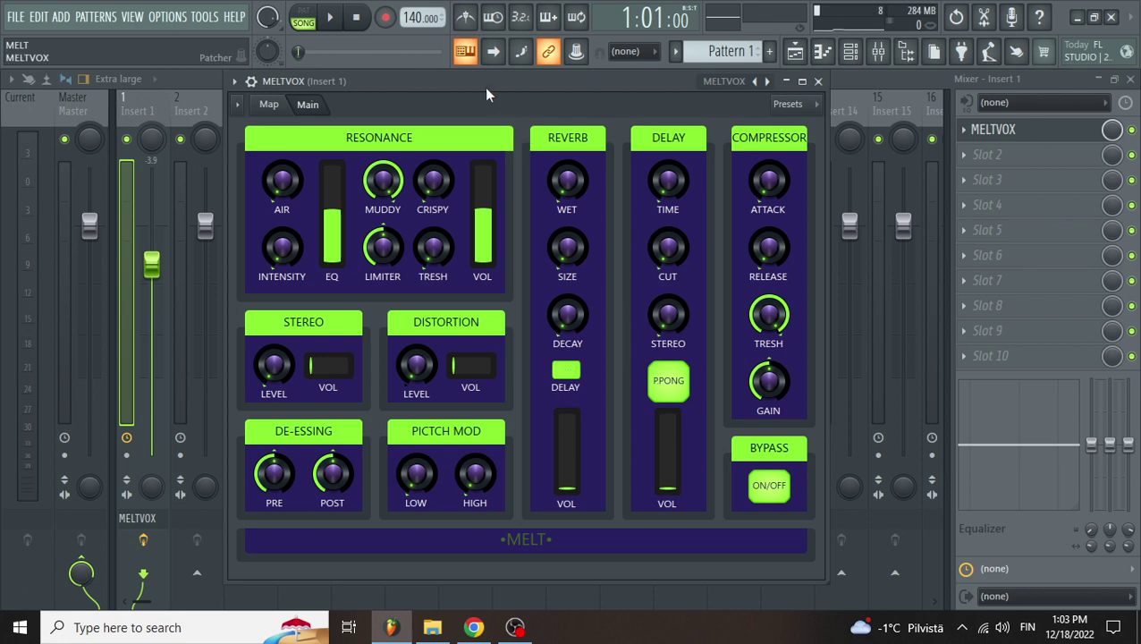
{"action": "left_click_drag", "start_coordinate": [486, 93], "coordinate": [519, 101]}
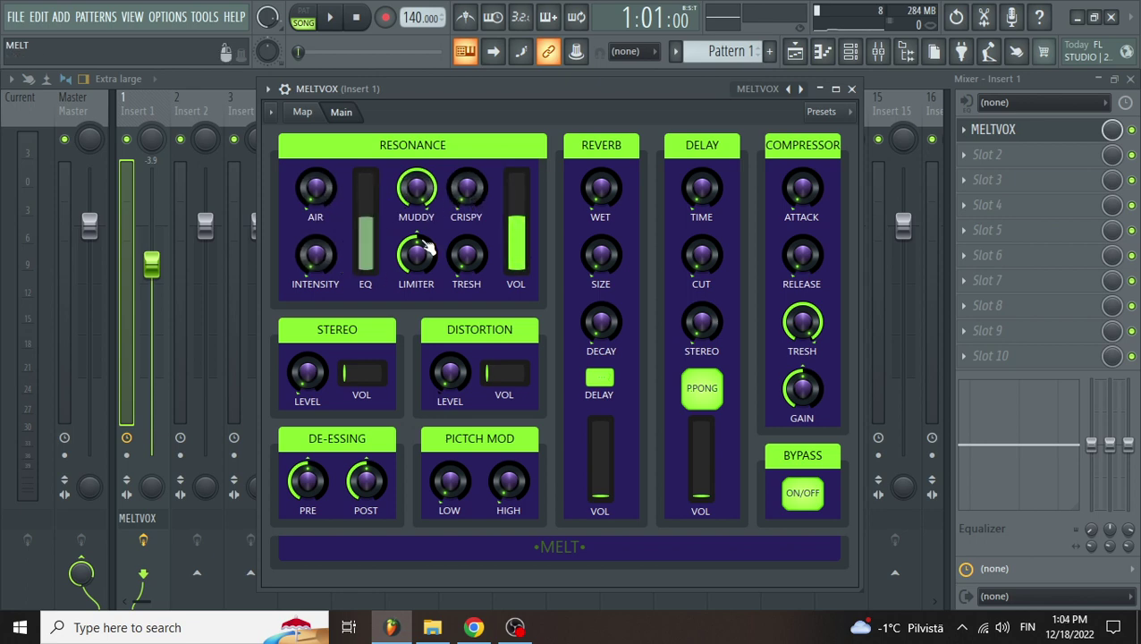
{"action": "key", "text": "space"}
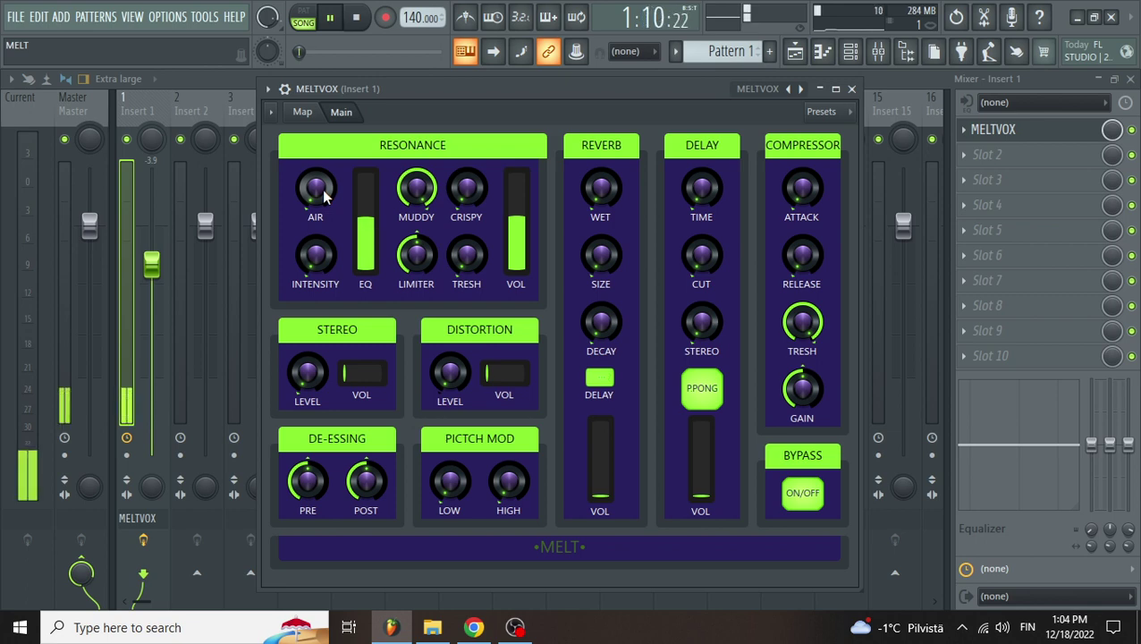
Step: Turn up the Resonance AIR, INTENSITY and CRISPY knobs, then readjust INTENSITY
{"action": "left_click_drag", "start_coordinate": [324, 196], "coordinate": [323, 179]}
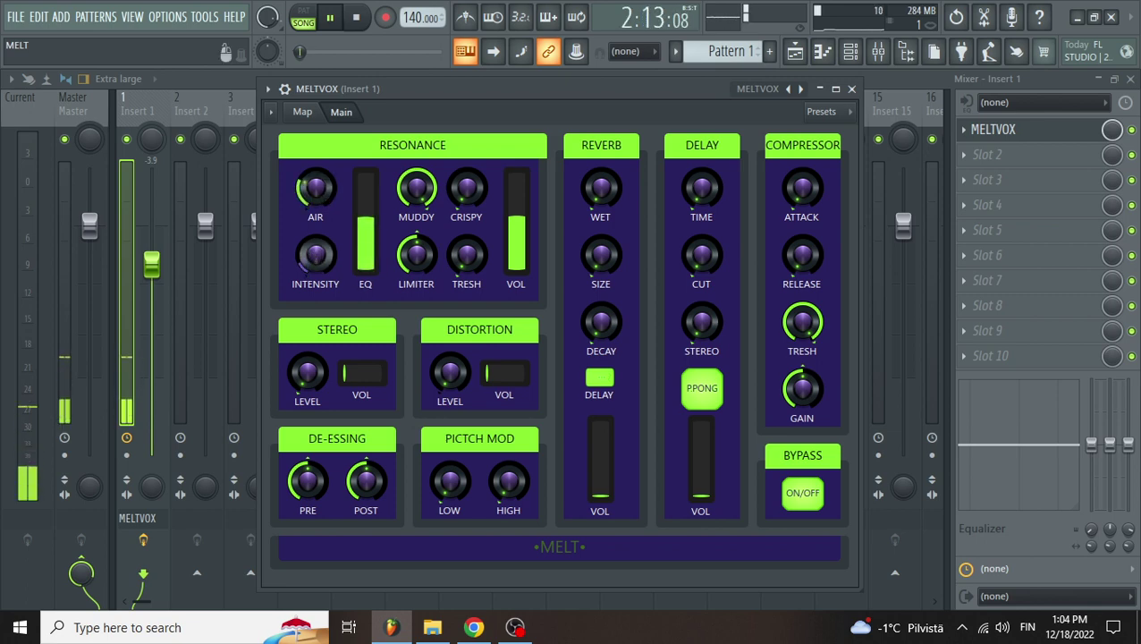
{"action": "left_click_drag", "start_coordinate": [314, 255], "coordinate": [314, 239]}
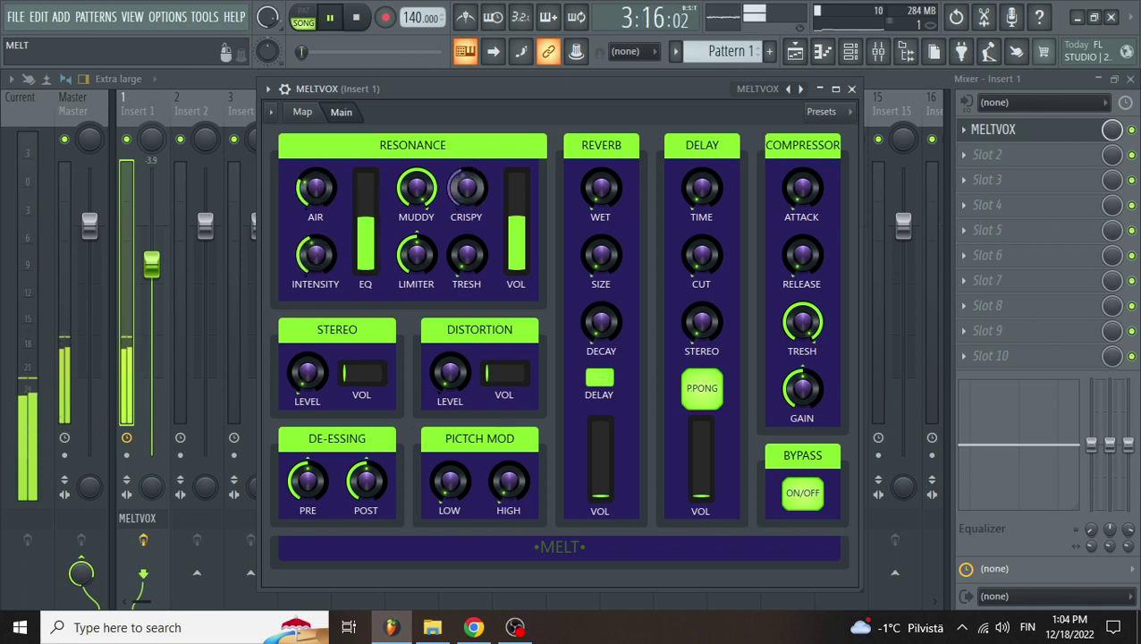
{"action": "left_click_drag", "start_coordinate": [467, 186], "coordinate": [467, 171]}
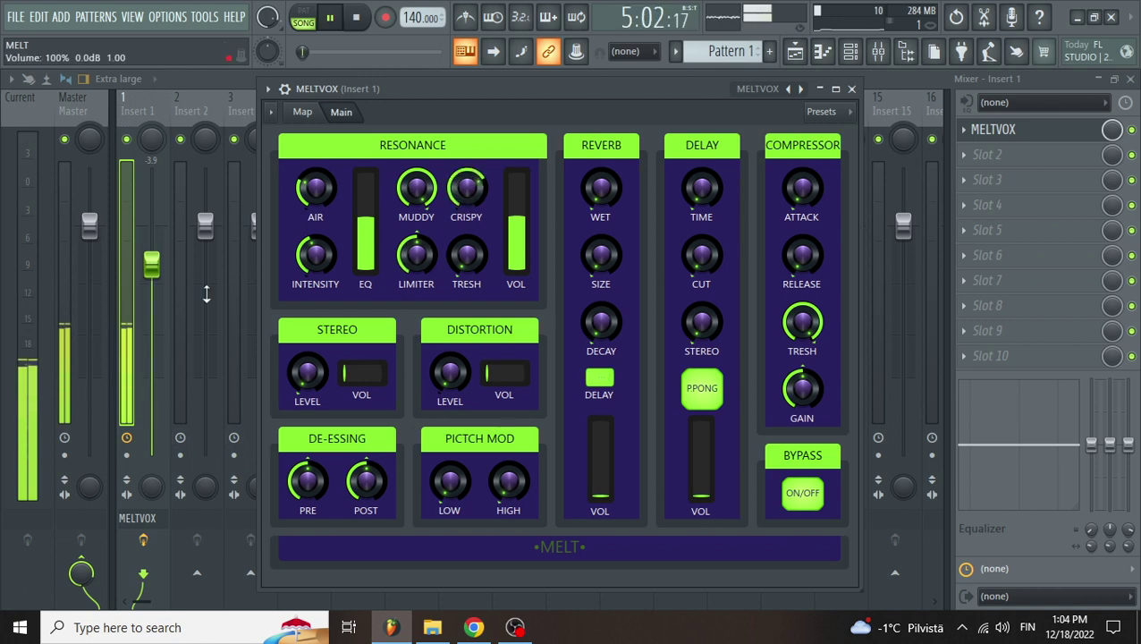
{"action": "left_click_drag", "start_coordinate": [324, 243], "coordinate": [365, 211]}
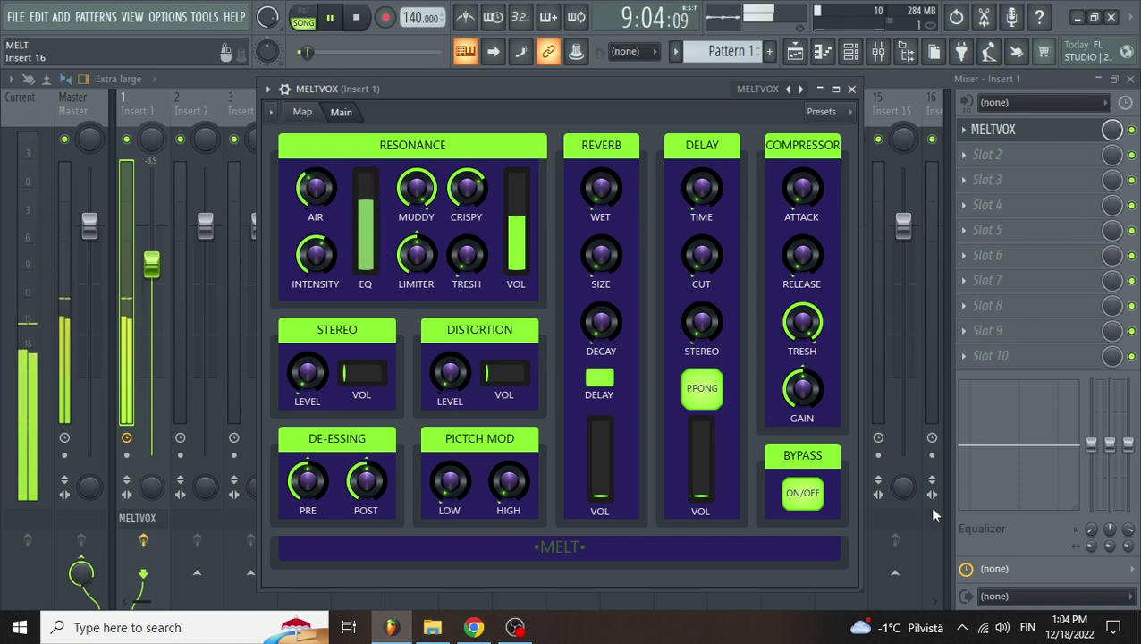
Step: Toggle MELTVOX Bypass to compare the dry vocal, then restart playback with bypass on
{"action": "left_click", "coordinate": [805, 494]}
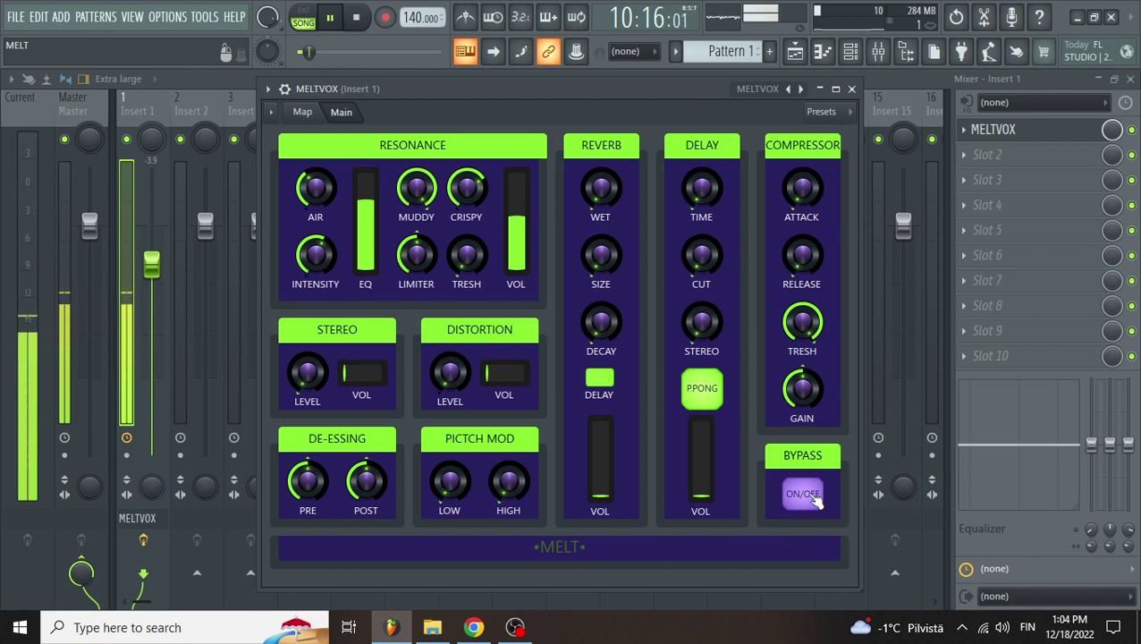
{"action": "left_click", "coordinate": [805, 495]}
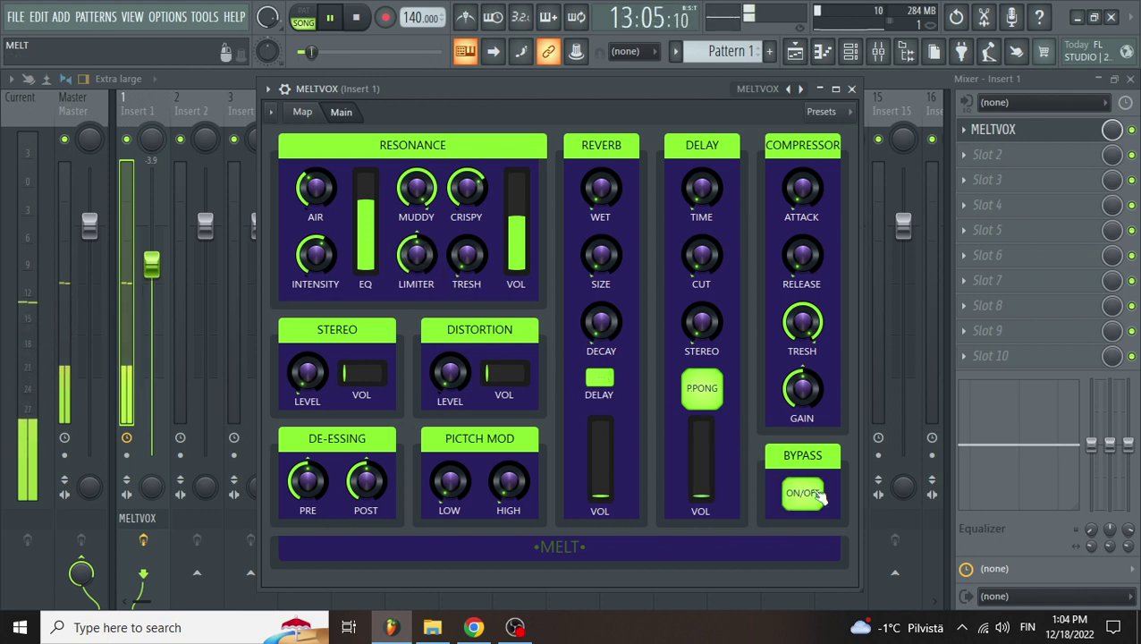
{"action": "left_click", "coordinate": [817, 497]}
{"action": "key", "text": "space"}
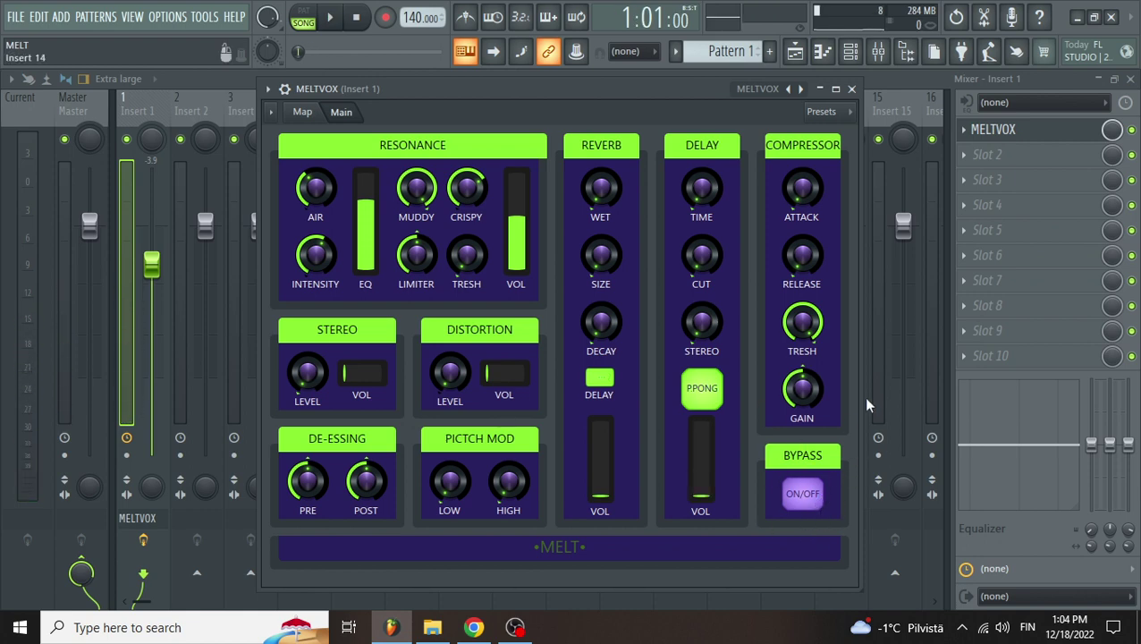
{"action": "key", "text": "space"}
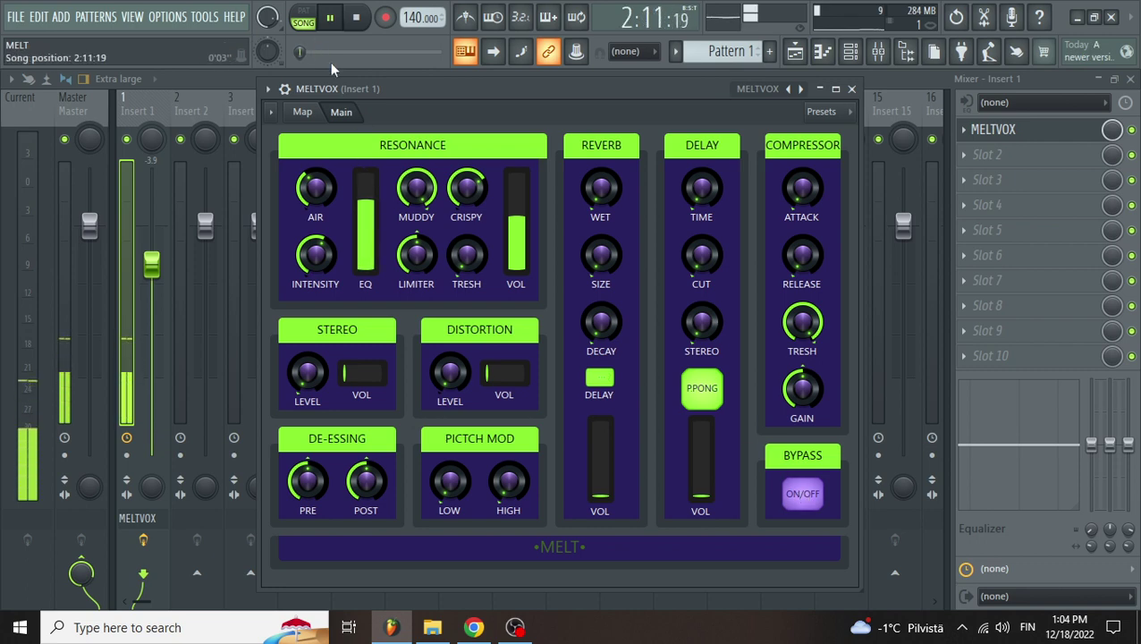
Step: Re-enable MELTVOX processing and turn its LIMITER down, then stop playback
{"action": "left_click", "coordinate": [812, 495]}
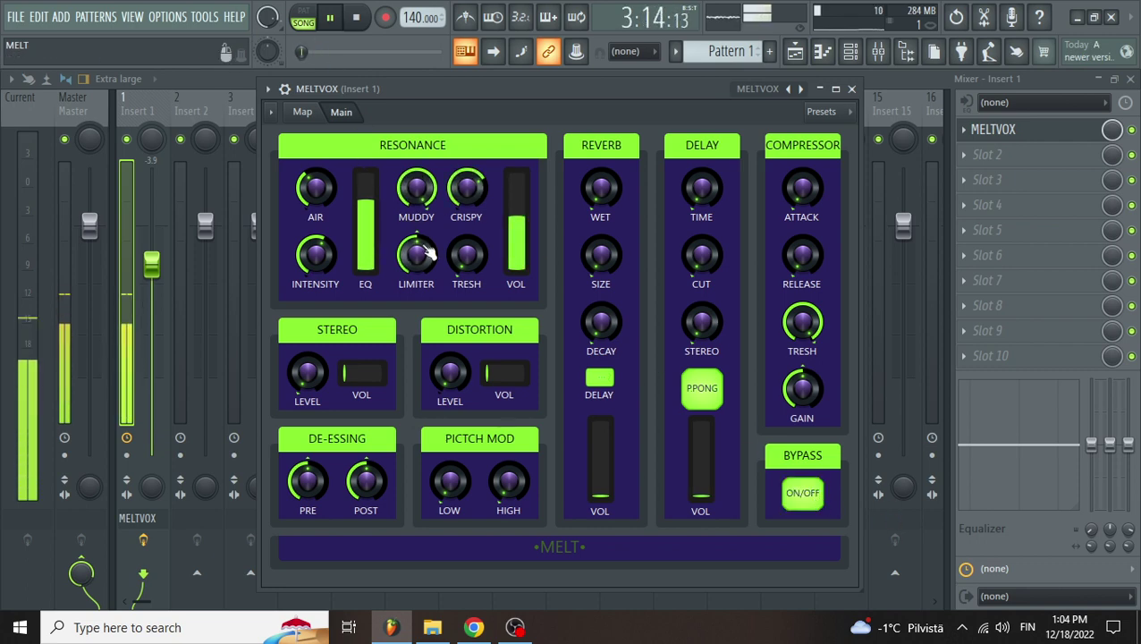
{"action": "left_click_drag", "start_coordinate": [427, 252], "coordinate": [428, 304]}
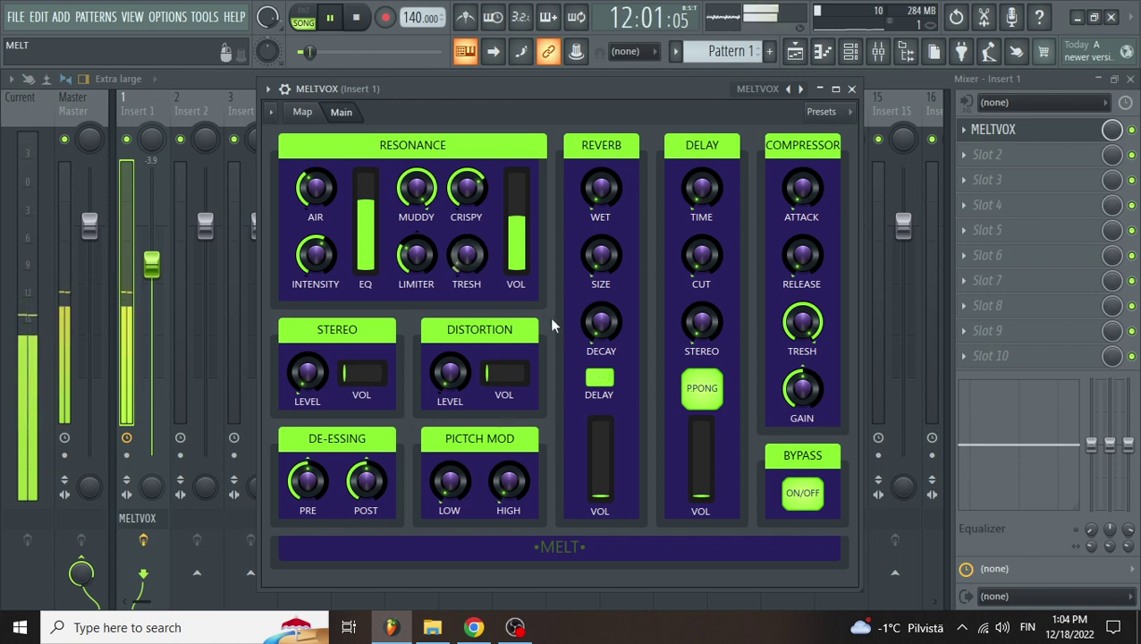
{"action": "key", "text": "space"}
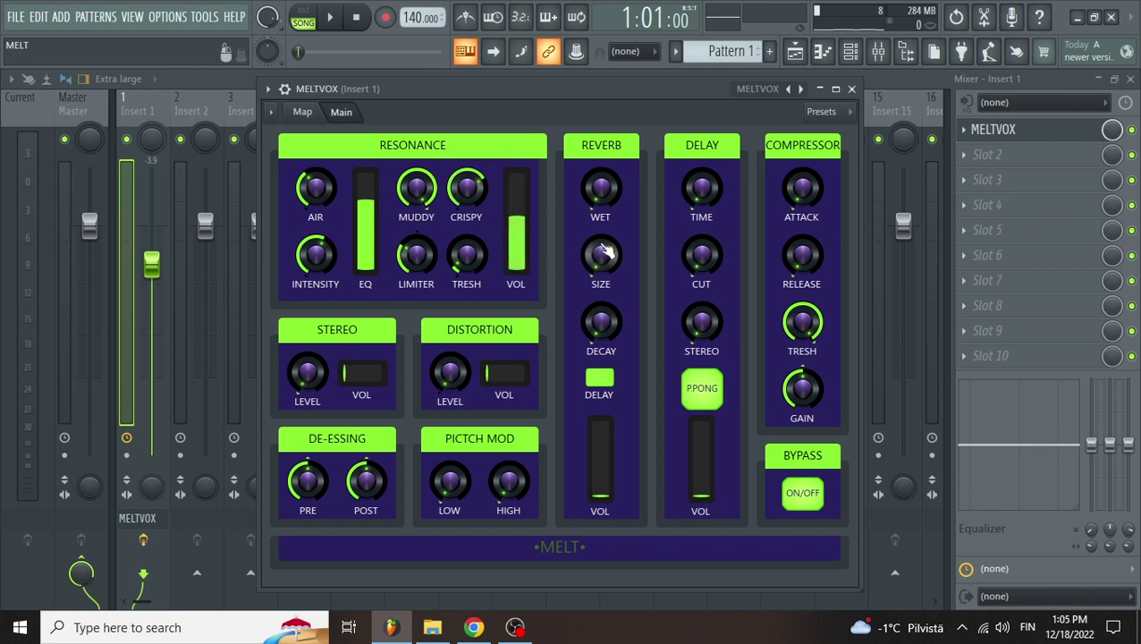
Step: Raise then lower the Resonance volume while replaying the vocal, ending slightly lower
{"action": "key", "text": "space"}
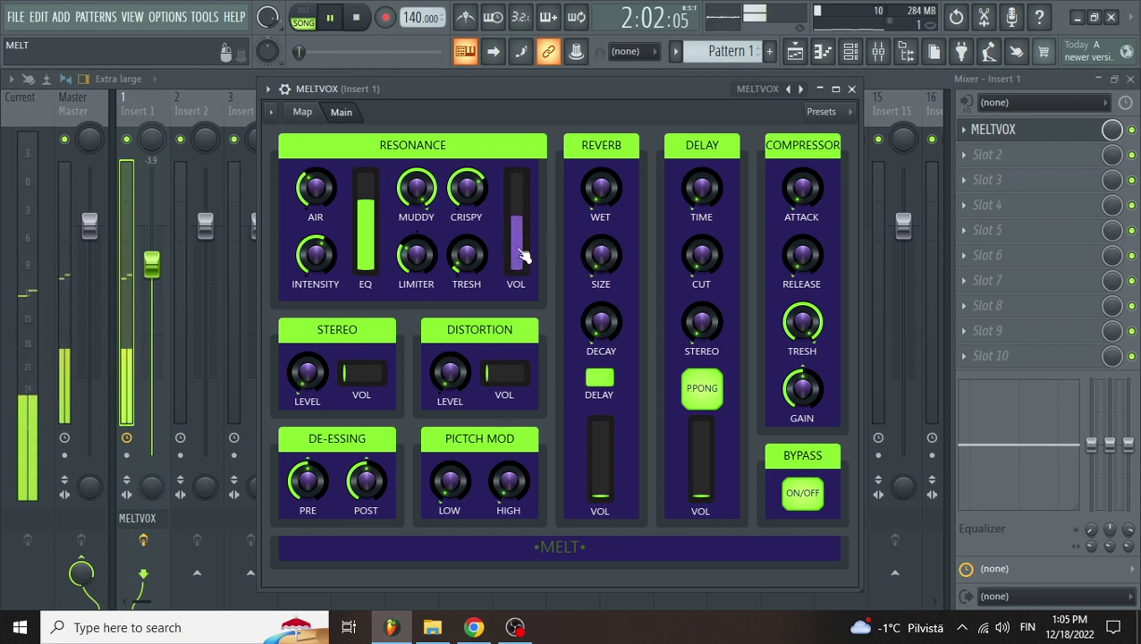
{"action": "mouse_move", "coordinate": [518, 248]}
{"action": "left_mouse_down"}
{"action": "mouse_move", "coordinate": [519, 216]}
{"action": "mouse_move", "coordinate": [519, 236]}
{"action": "left_mouse_up"}
{"action": "key", "text": "space"}
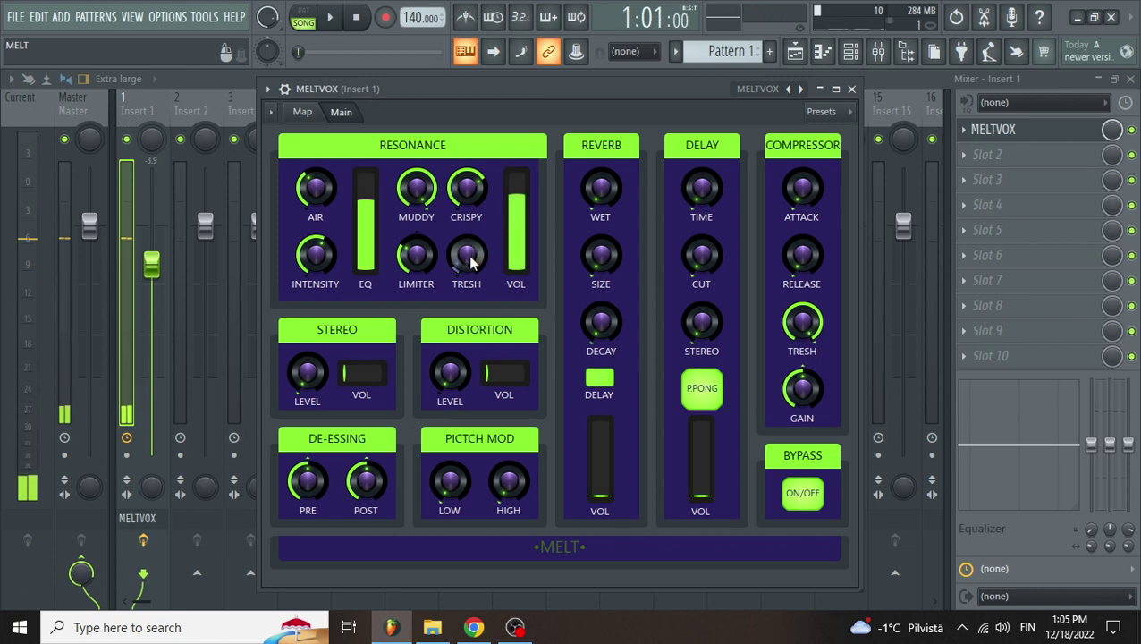
{"action": "key", "text": "space"}
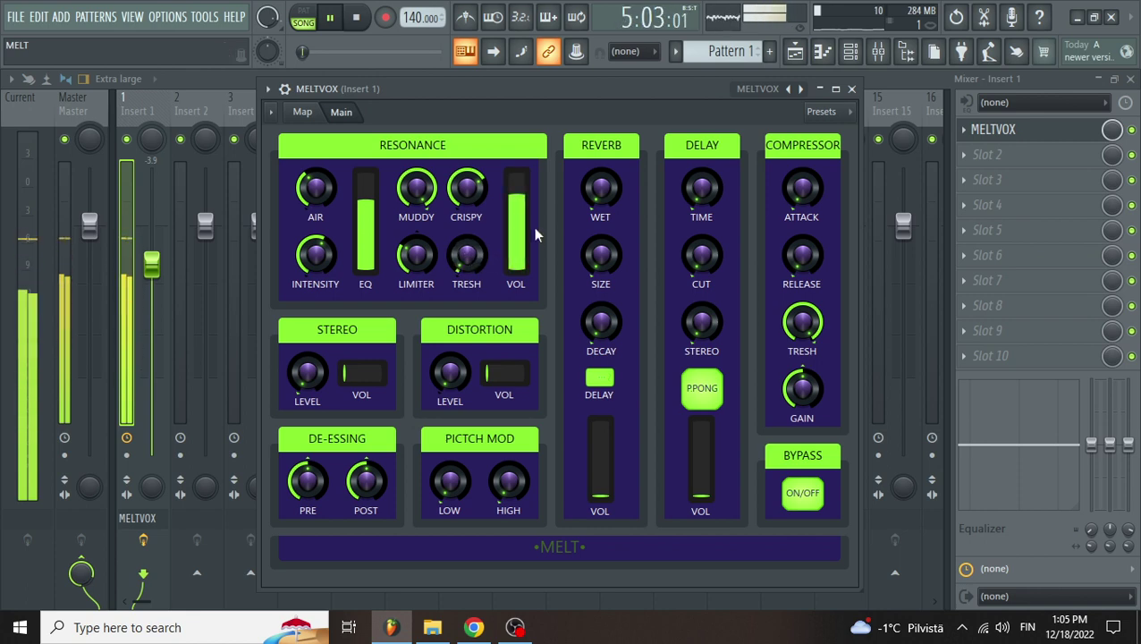
{"action": "left_click_drag", "start_coordinate": [527, 229], "coordinate": [528, 251]}
{"action": "key", "text": "space"}
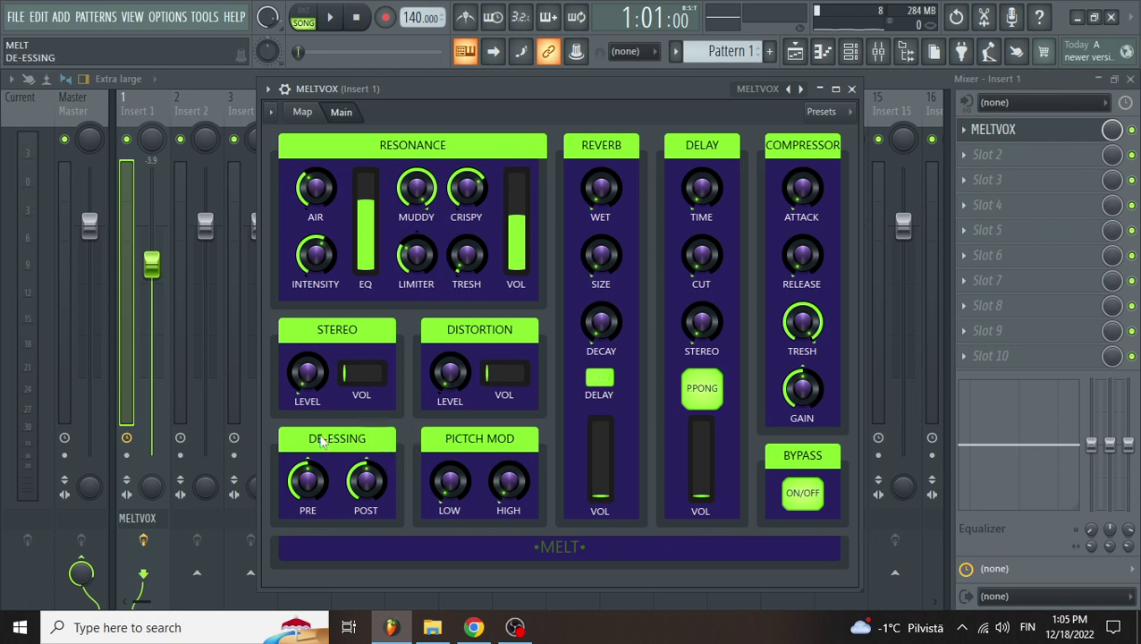
{"action": "key", "text": "space"}
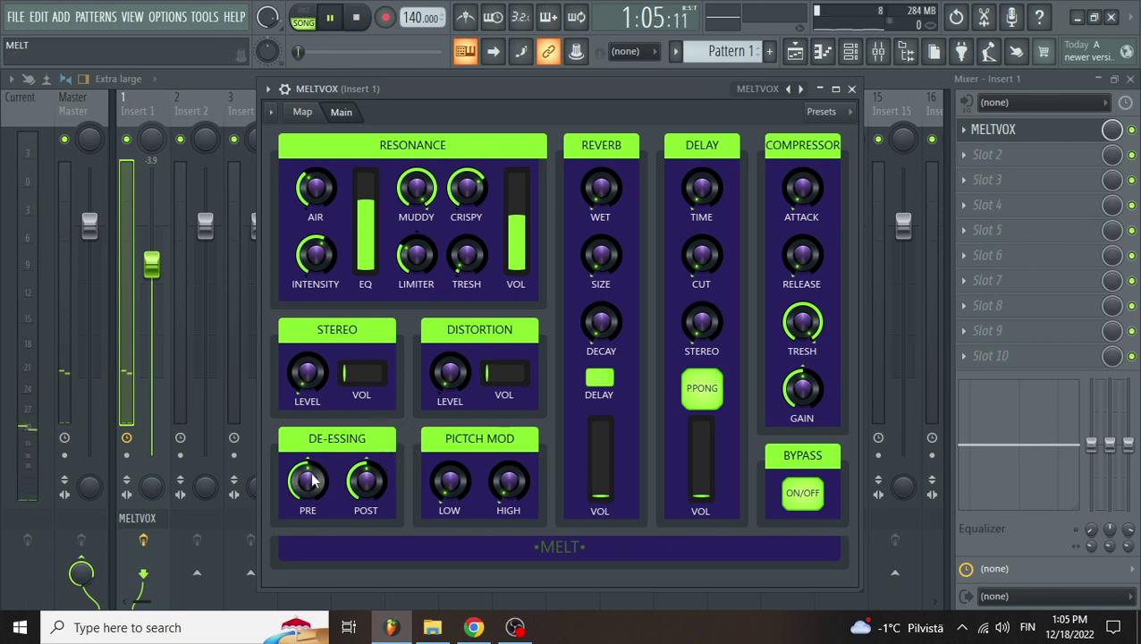
{"action": "left_click_drag", "start_coordinate": [308, 481], "coordinate": [308, 510]}
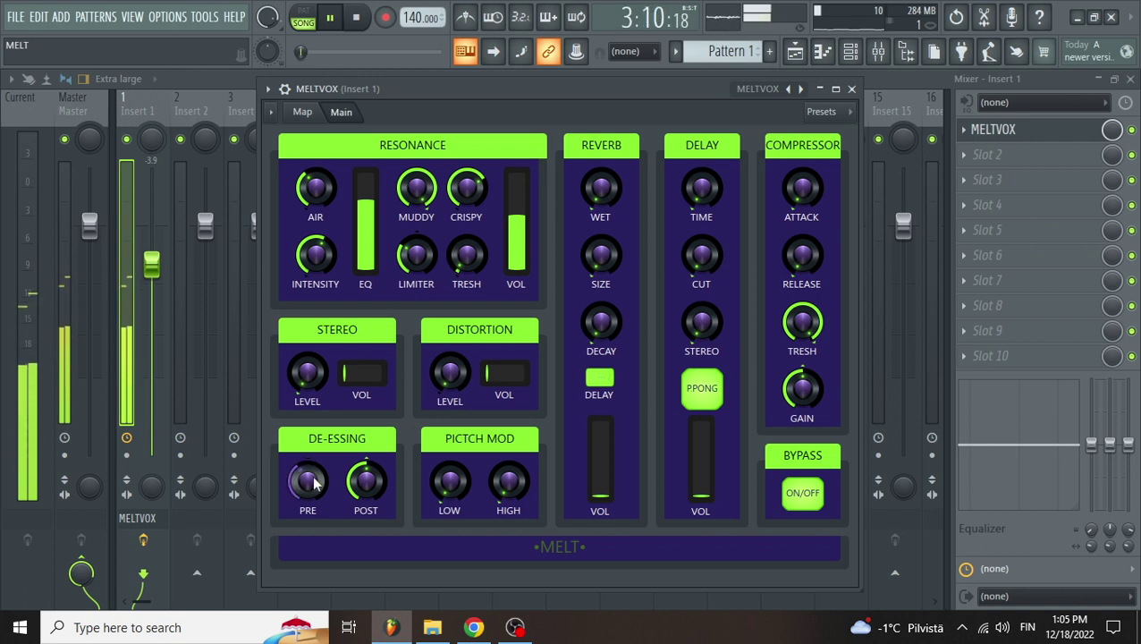
{"action": "key", "text": "space"}
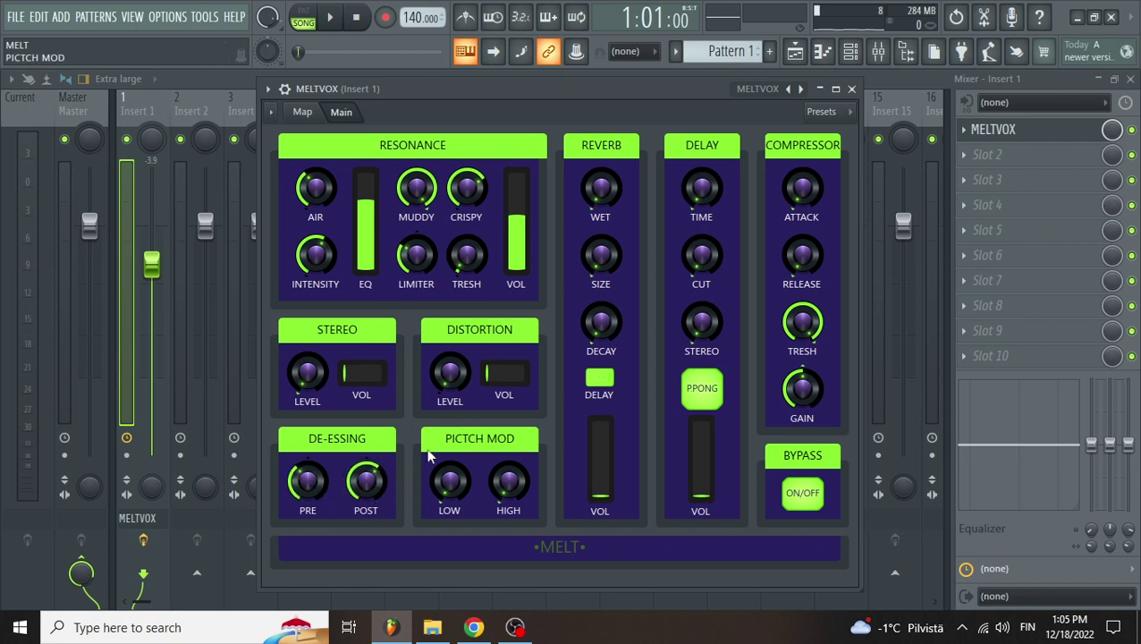
{"action": "key", "text": "space"}
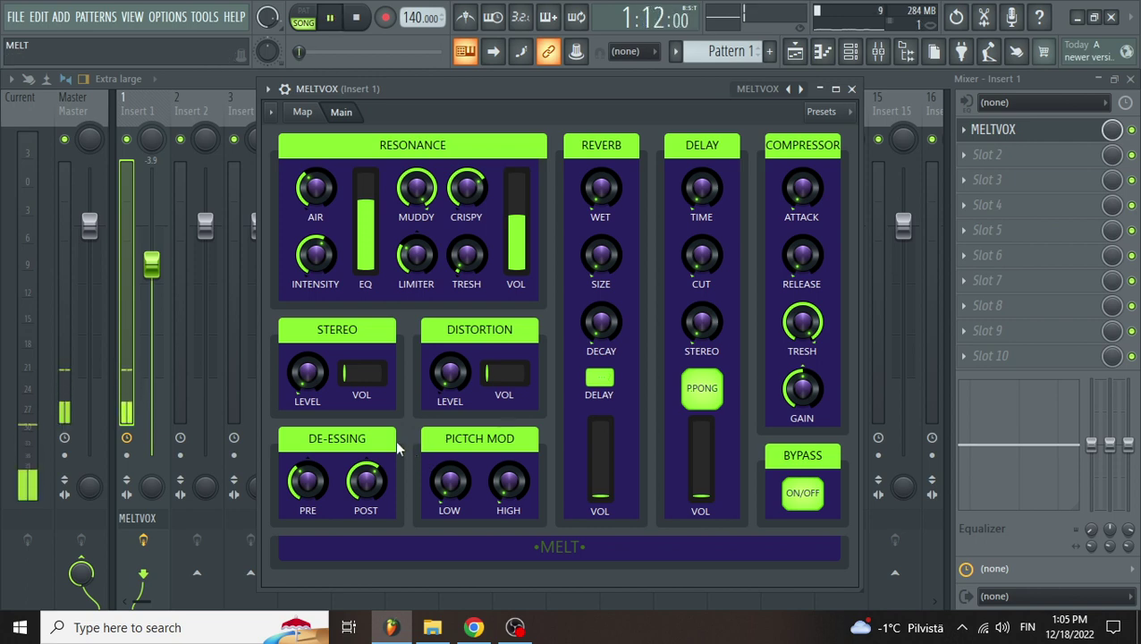
{"action": "left_click_drag", "start_coordinate": [365, 481], "coordinate": [366, 517]}
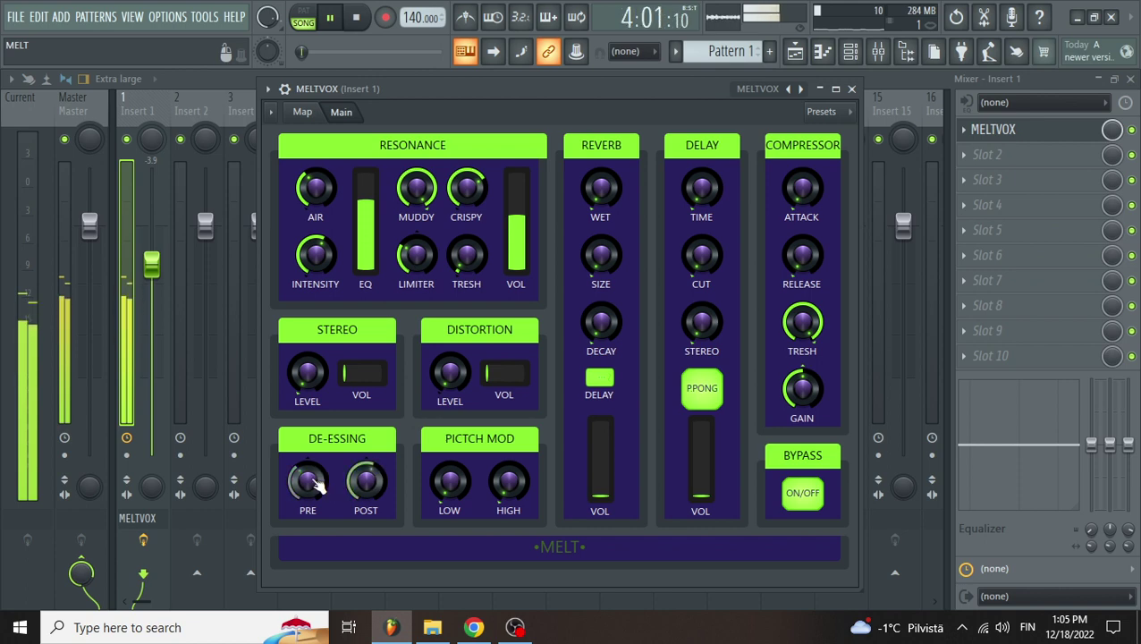
{"action": "left_click_drag", "start_coordinate": [307, 481], "coordinate": [307, 506]}
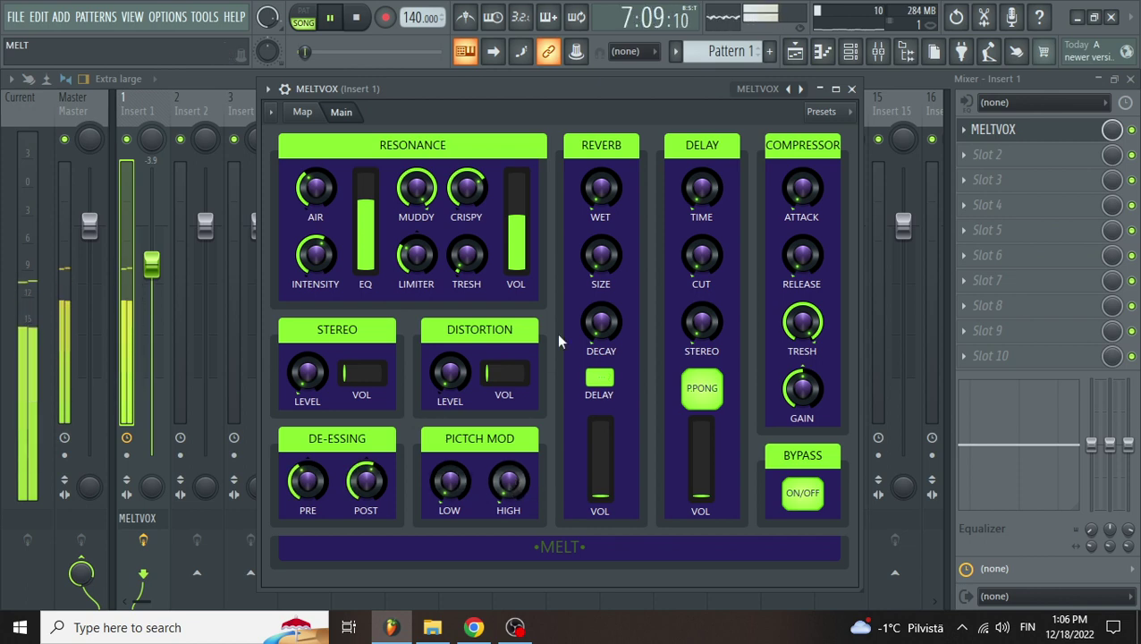
{"action": "key", "text": "space"}
{"action": "key", "text": "space"}
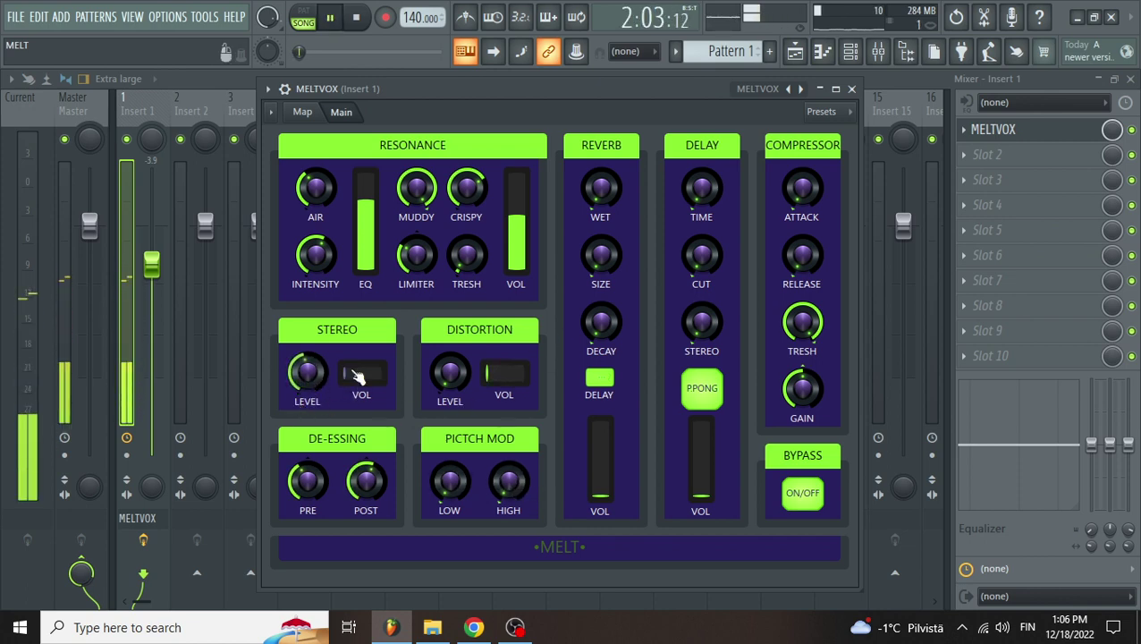
Step: Raise the STEREO level to full, then to about two-thirds, and compare against bypass
{"action": "left_click_drag", "start_coordinate": [349, 373], "coordinate": [383, 373]}
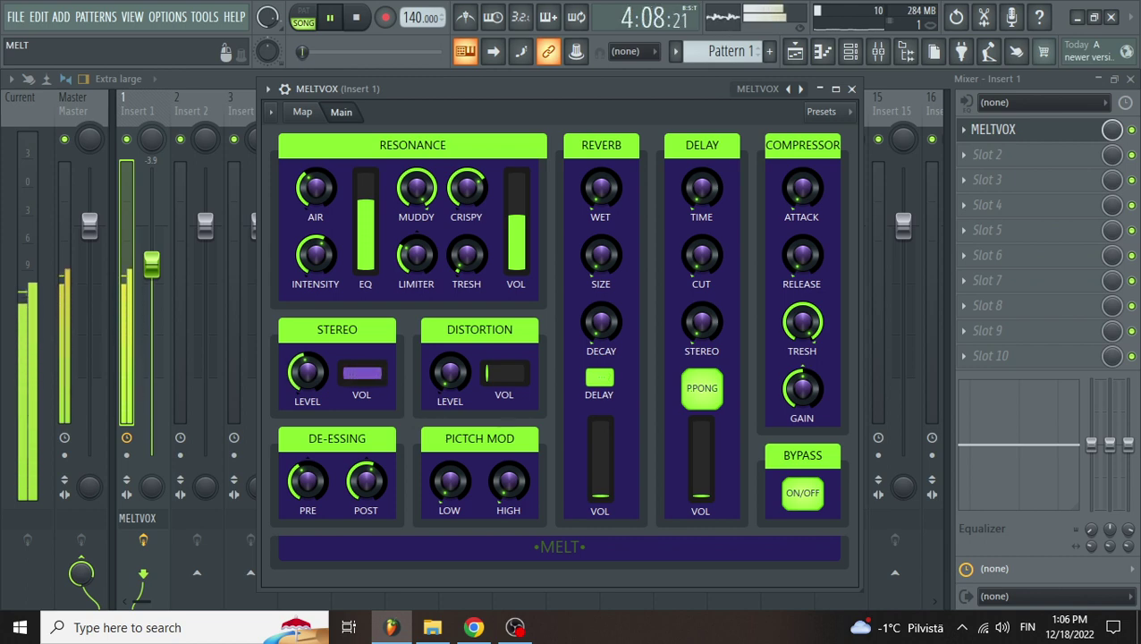
{"action": "left_click_drag", "start_coordinate": [383, 372], "coordinate": [368, 373]}
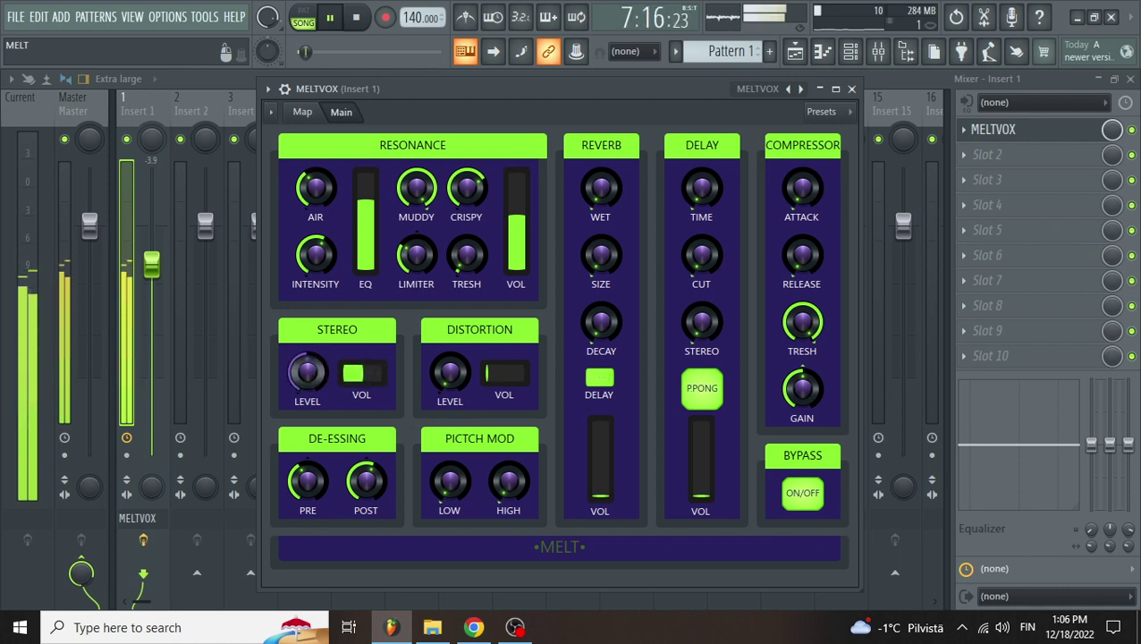
{"action": "left_click", "coordinate": [816, 505]}
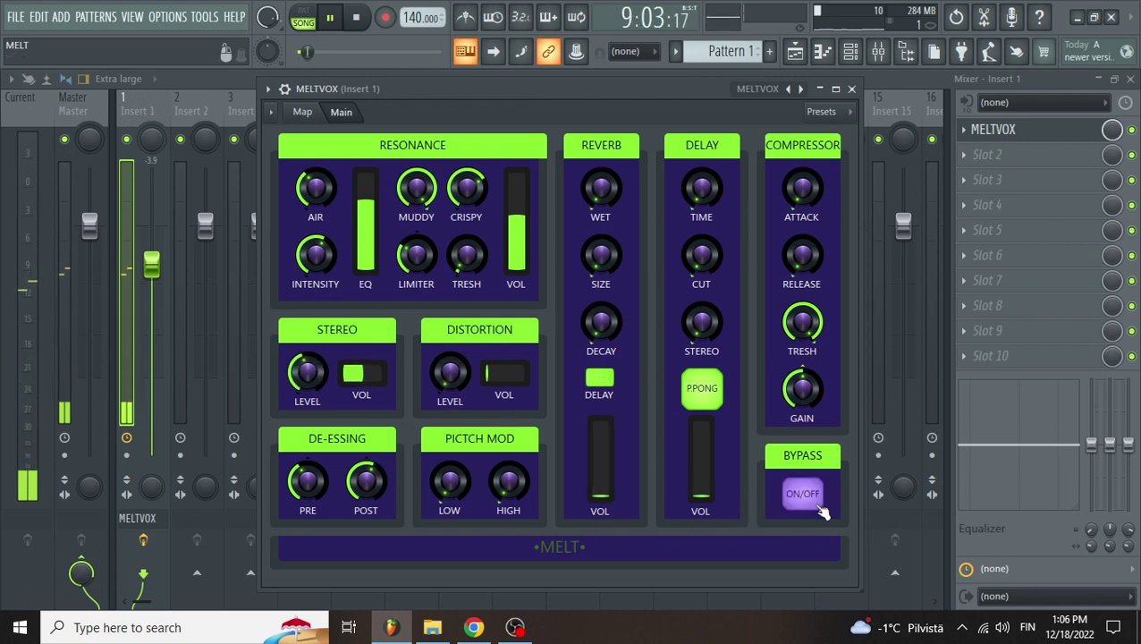
{"action": "left_click", "coordinate": [812, 503]}
{"action": "key", "text": "space"}
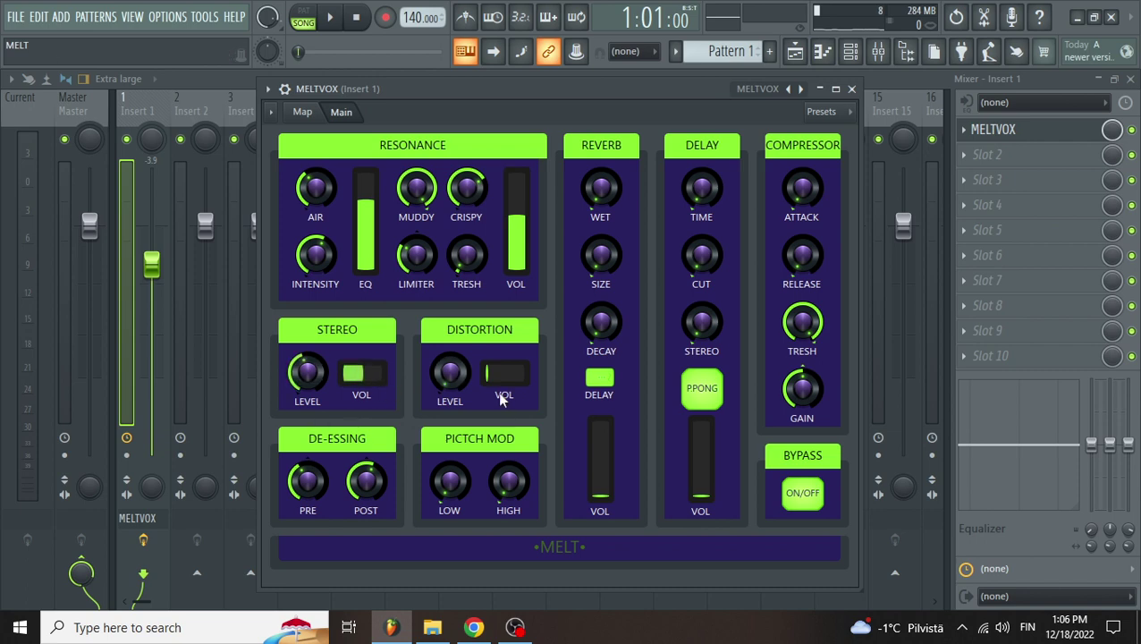
Step: Toggle the DISTORTION volume on and off during playback, leaving it switched off
{"action": "key", "text": "space"}
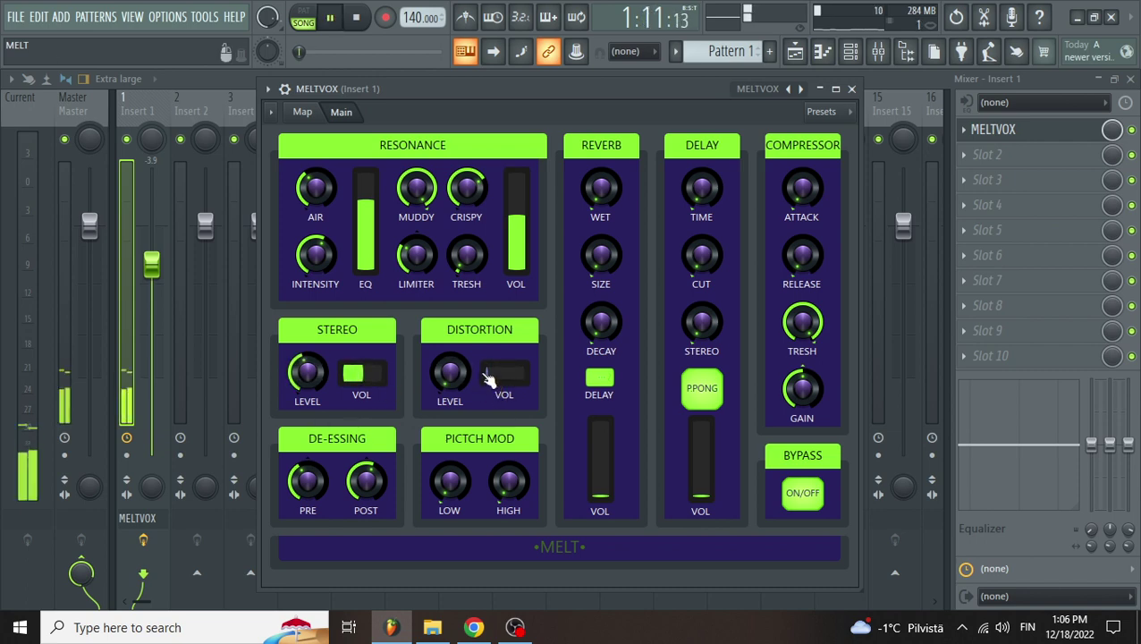
{"action": "left_click", "coordinate": [504, 389]}
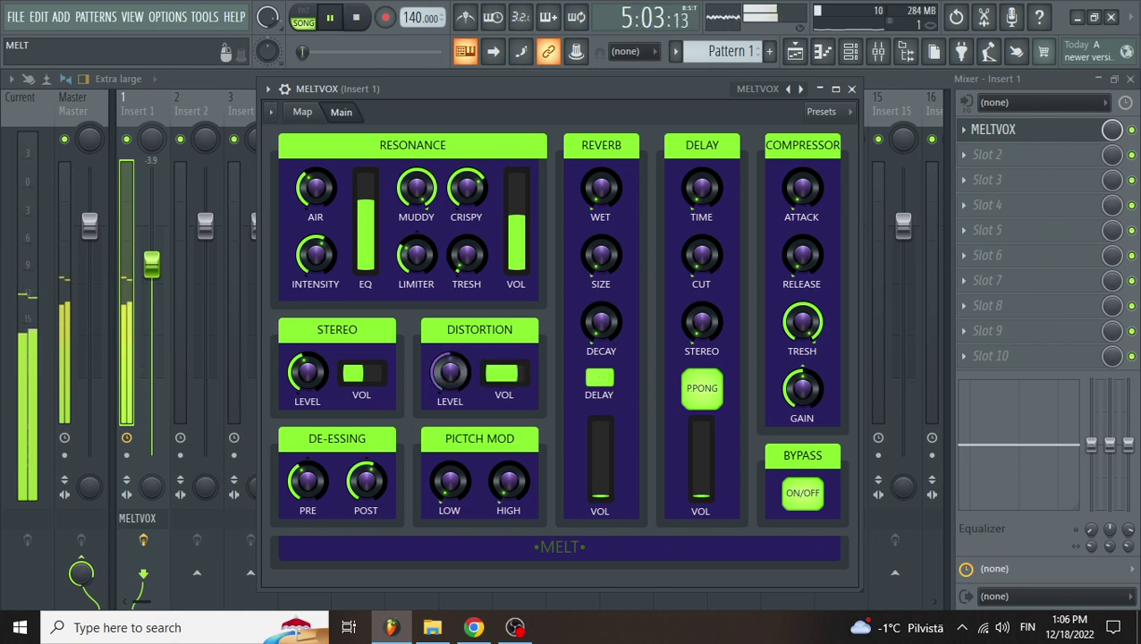
{"action": "left_click", "coordinate": [501, 374]}
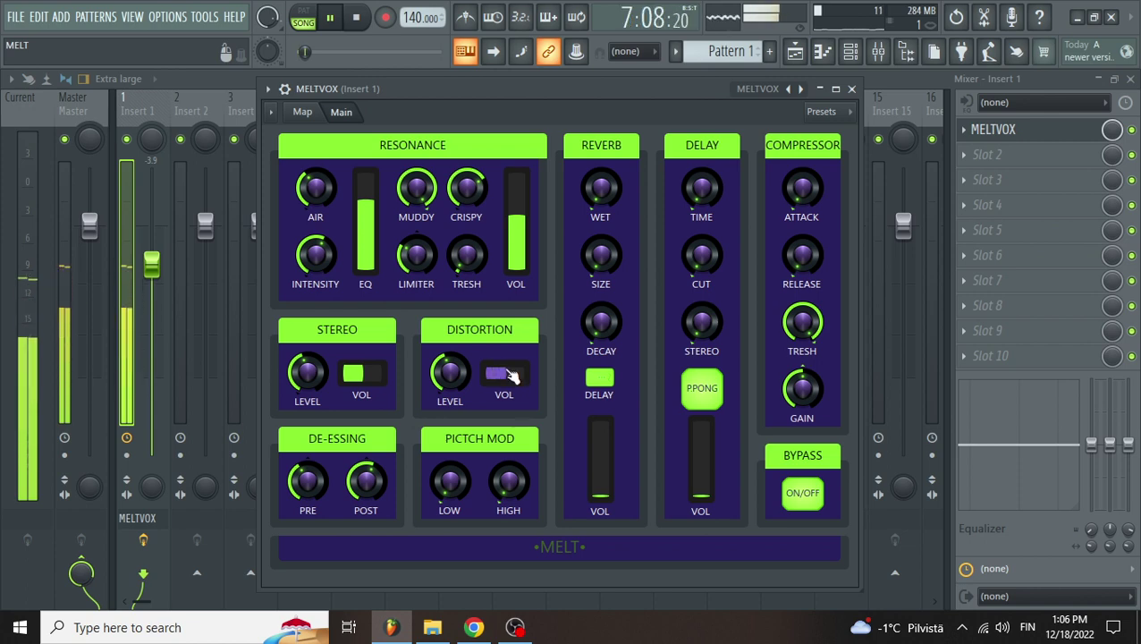
{"action": "key", "text": "space"}
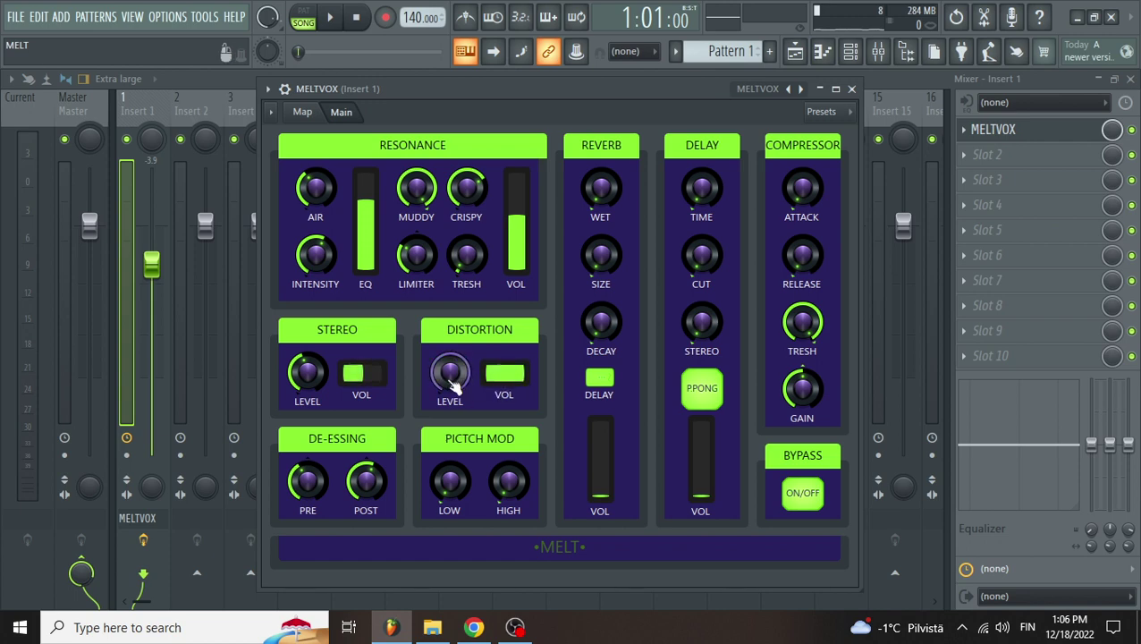
{"action": "key", "text": "space"}
{"action": "left_click", "coordinate": [490, 381]}
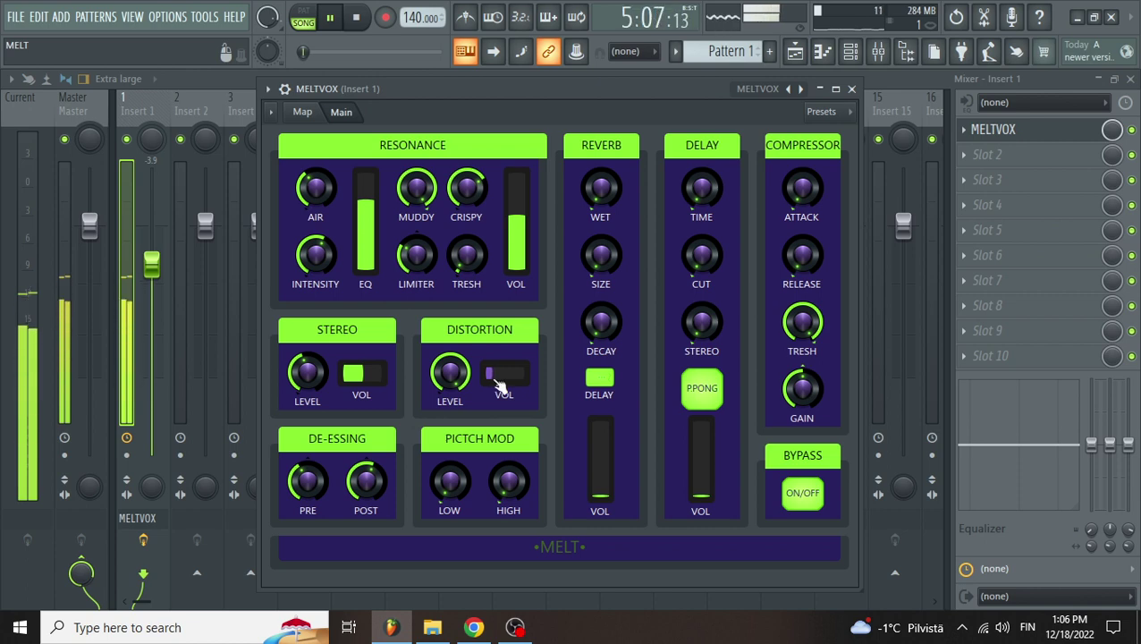
{"action": "key", "text": "space"}
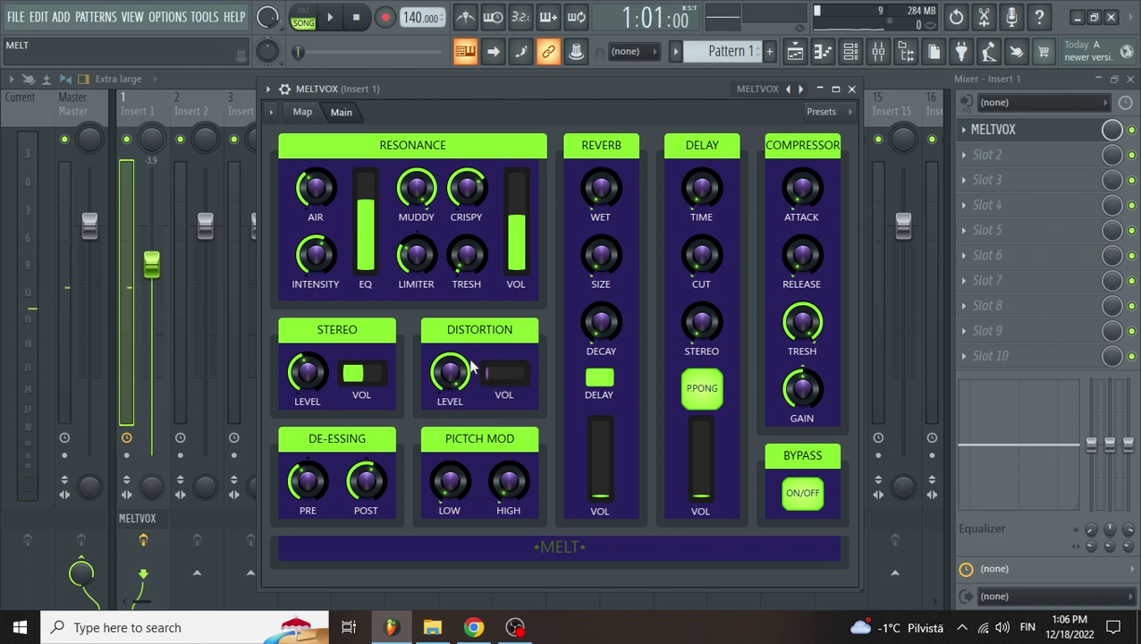
Step: Turn the distortion level fully down and replay the vocal to compare
{"action": "left_click_drag", "start_coordinate": [472, 368], "coordinate": [472, 421]}
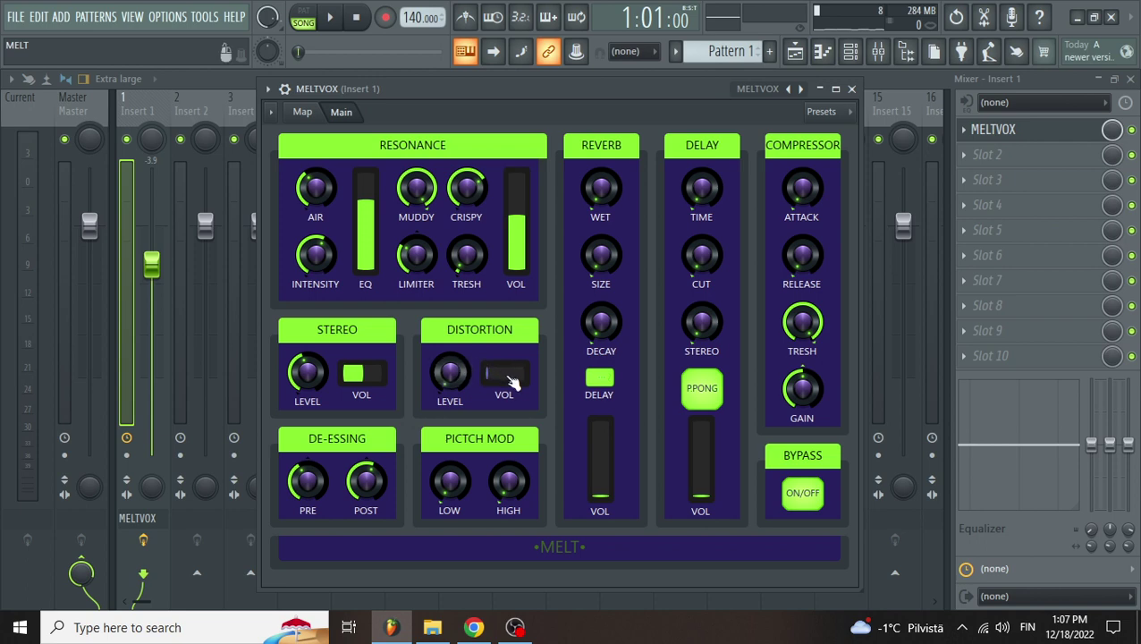
{"action": "key", "text": "space"}
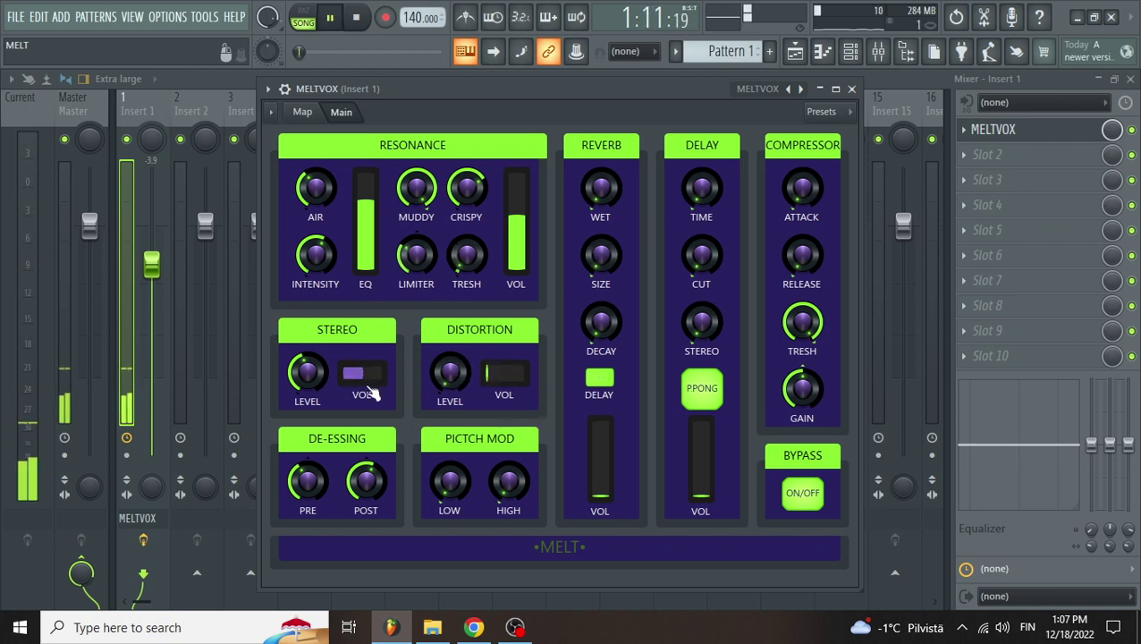
{"action": "key", "text": "space"}
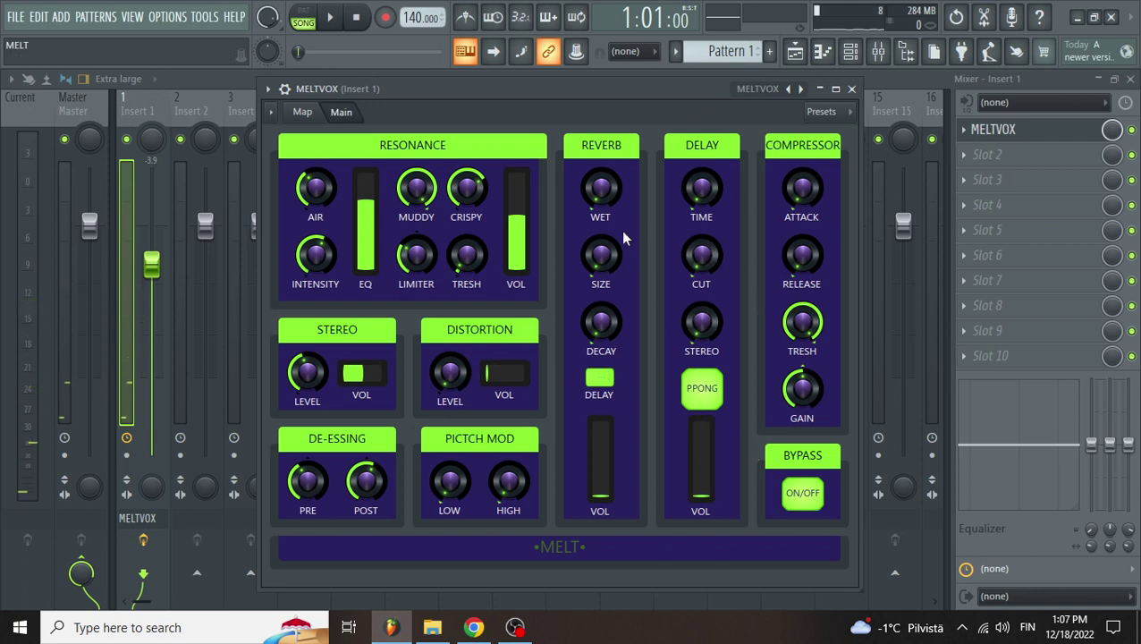
Step: Audition the reverb settings across several play-and-stop passes of the vocal
{"action": "key", "text": "space"}
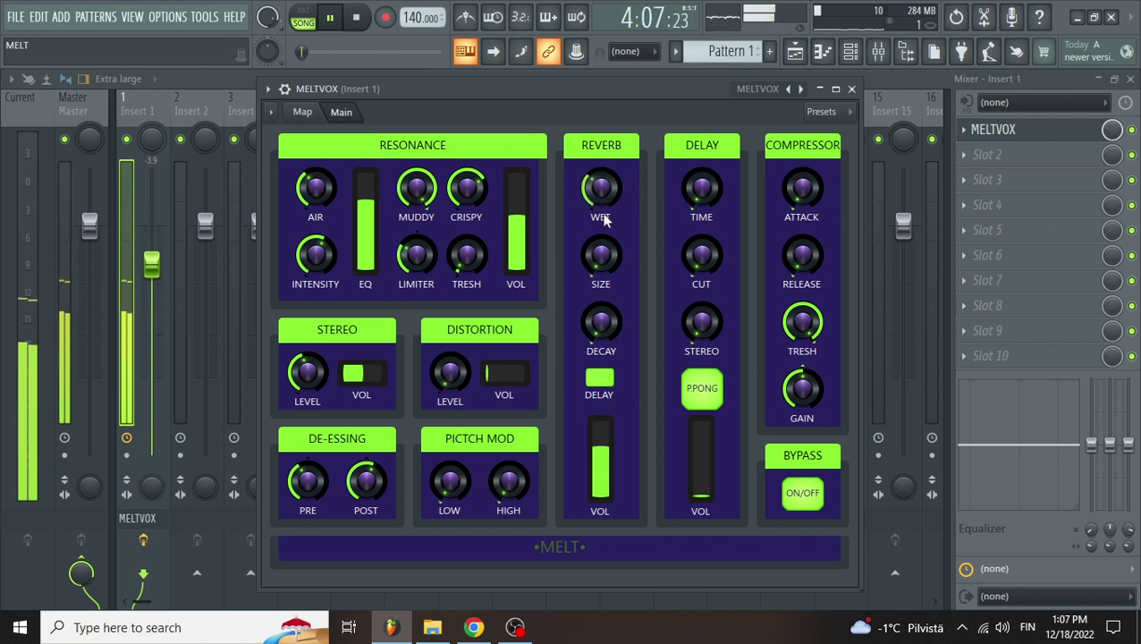
{"action": "key", "text": "space"}
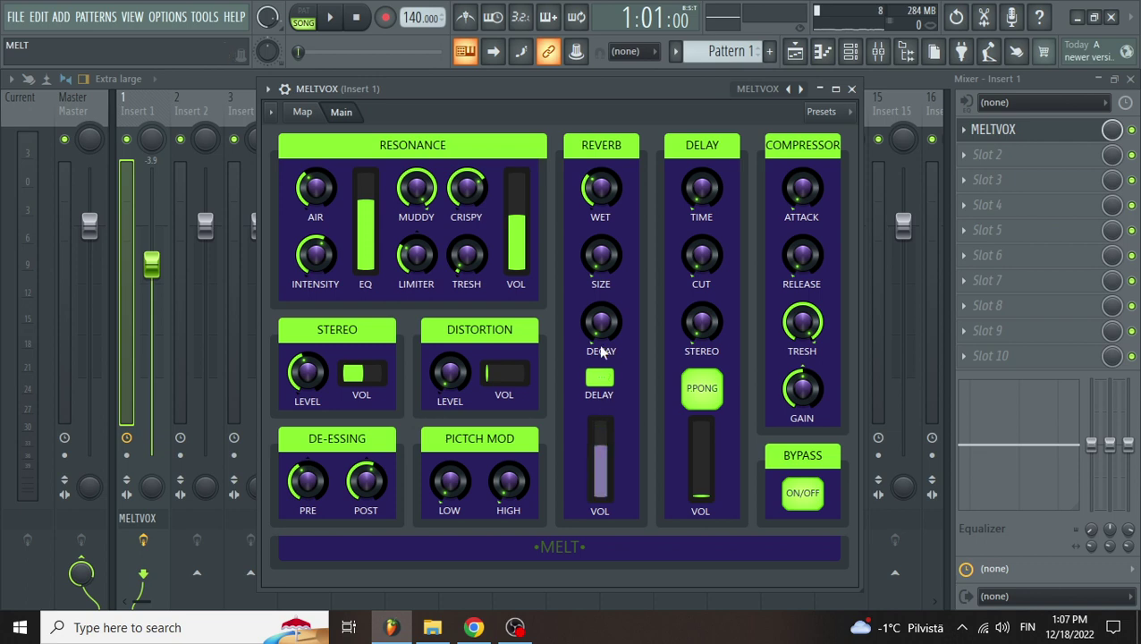
{"action": "key", "text": "space"}
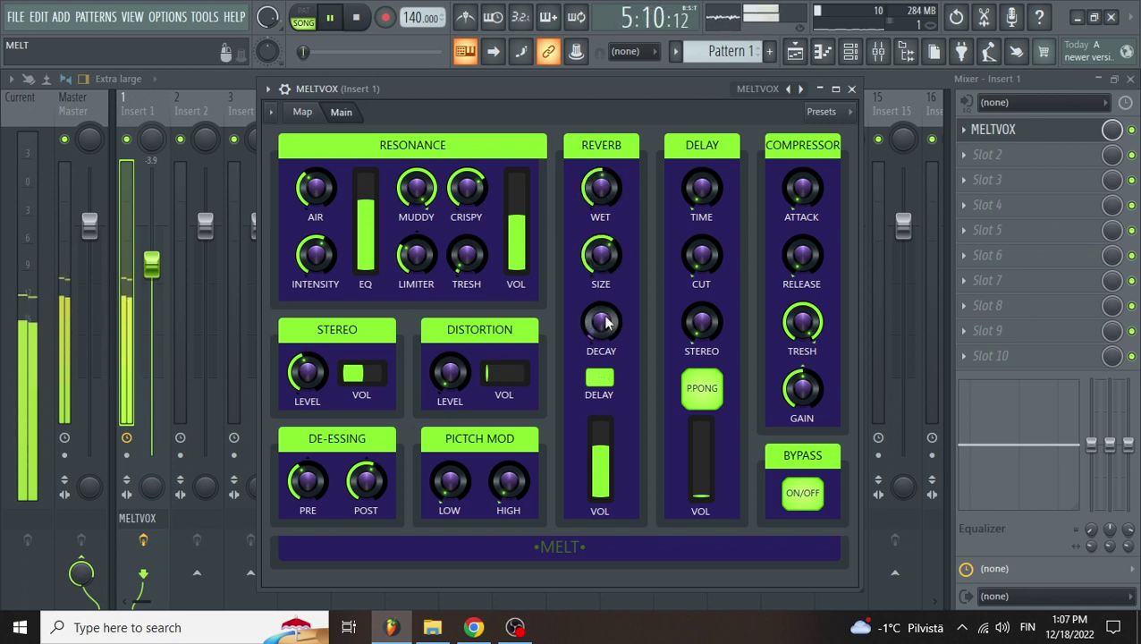
{"action": "key", "text": "space"}
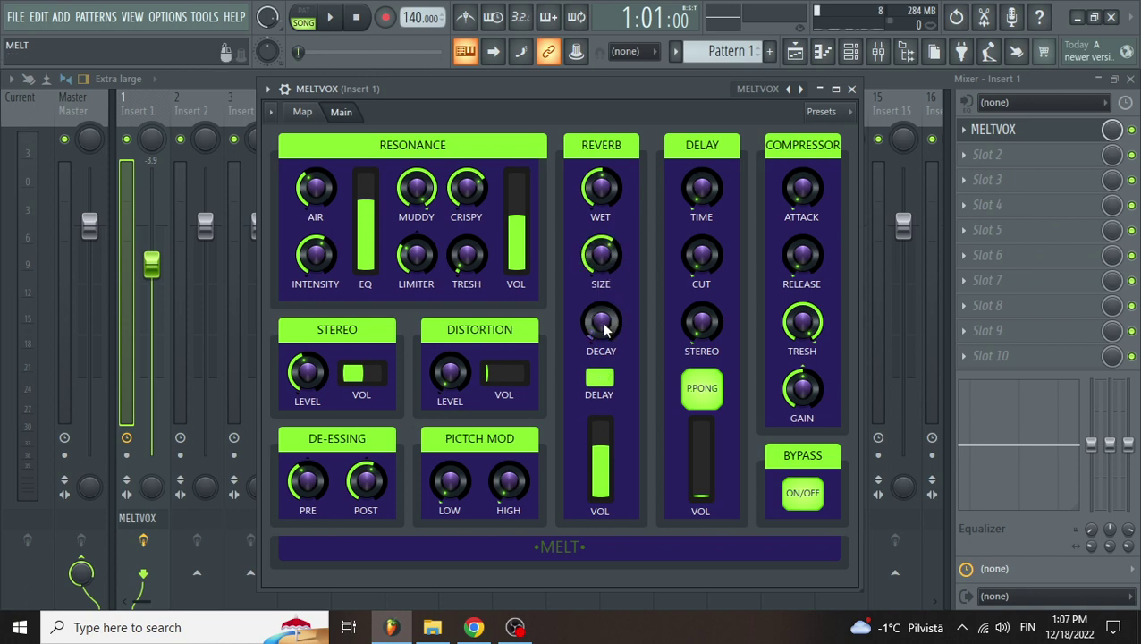
{"action": "key", "text": "space"}
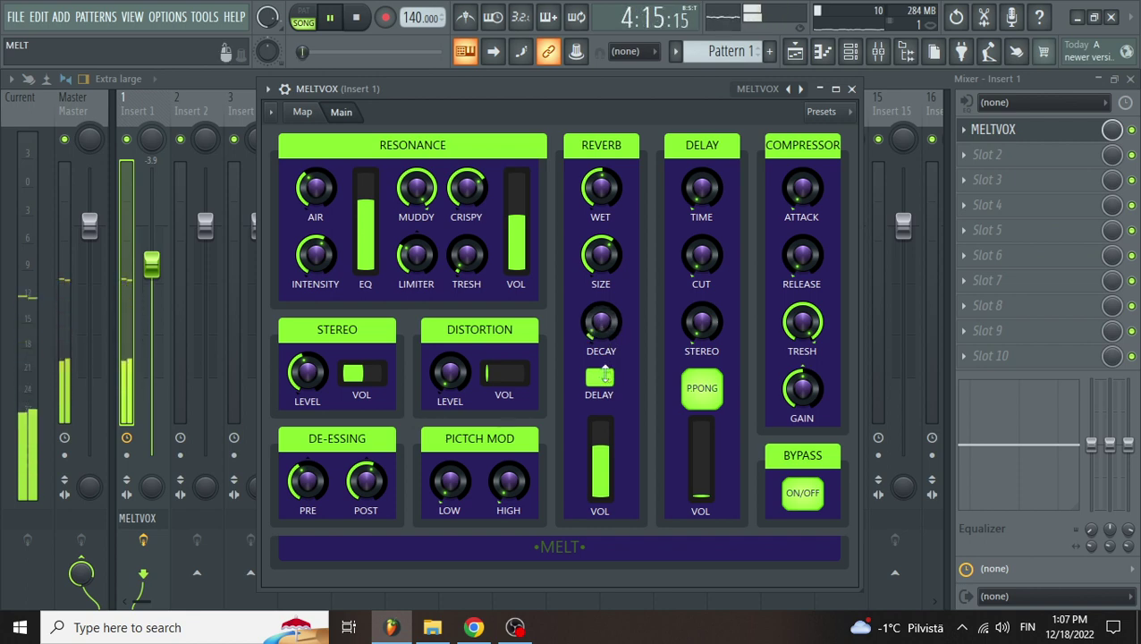
{"action": "key", "text": "space"}
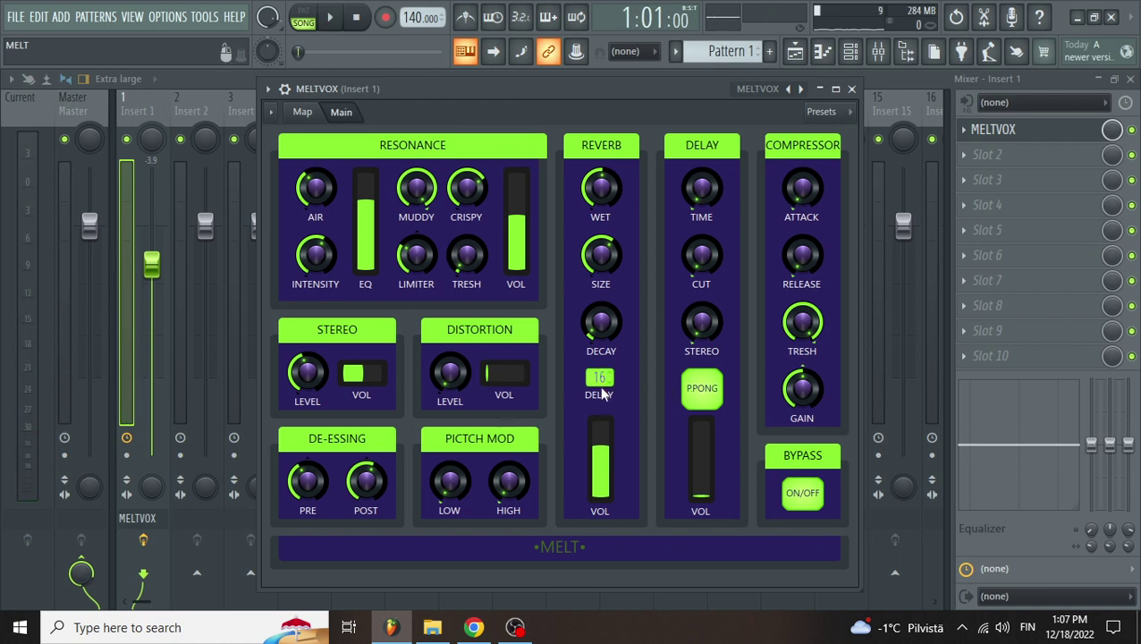
Step: During playback, raise the reverb volume to about half and settle the reverb delay at 5
{"action": "key", "text": "space"}
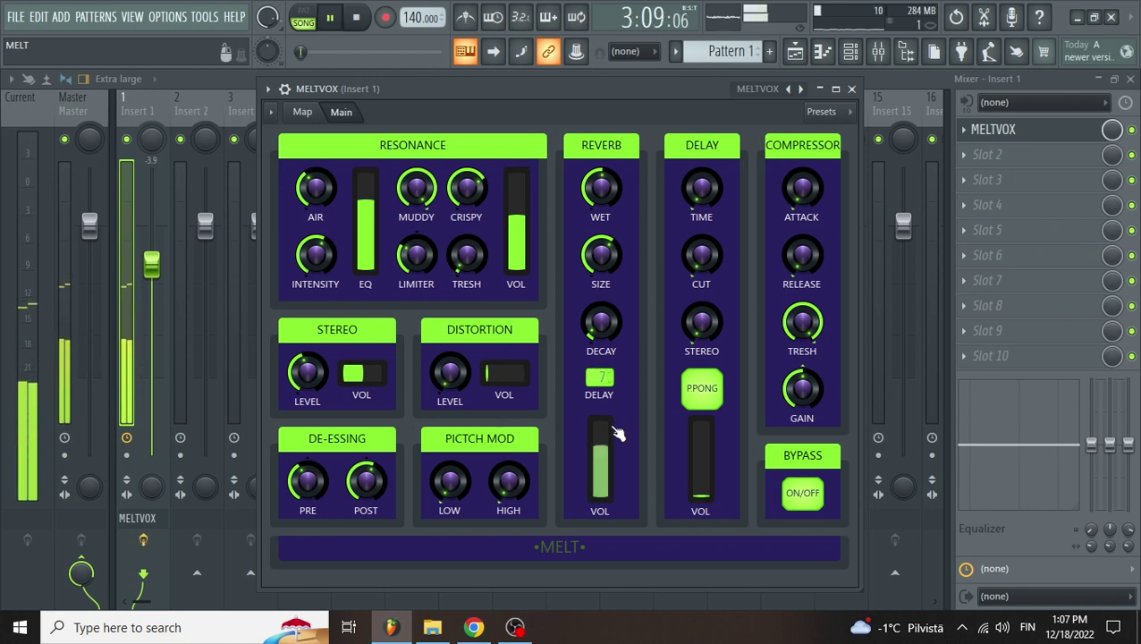
{"action": "left_click_drag", "start_coordinate": [601, 447], "coordinate": [599, 426]}
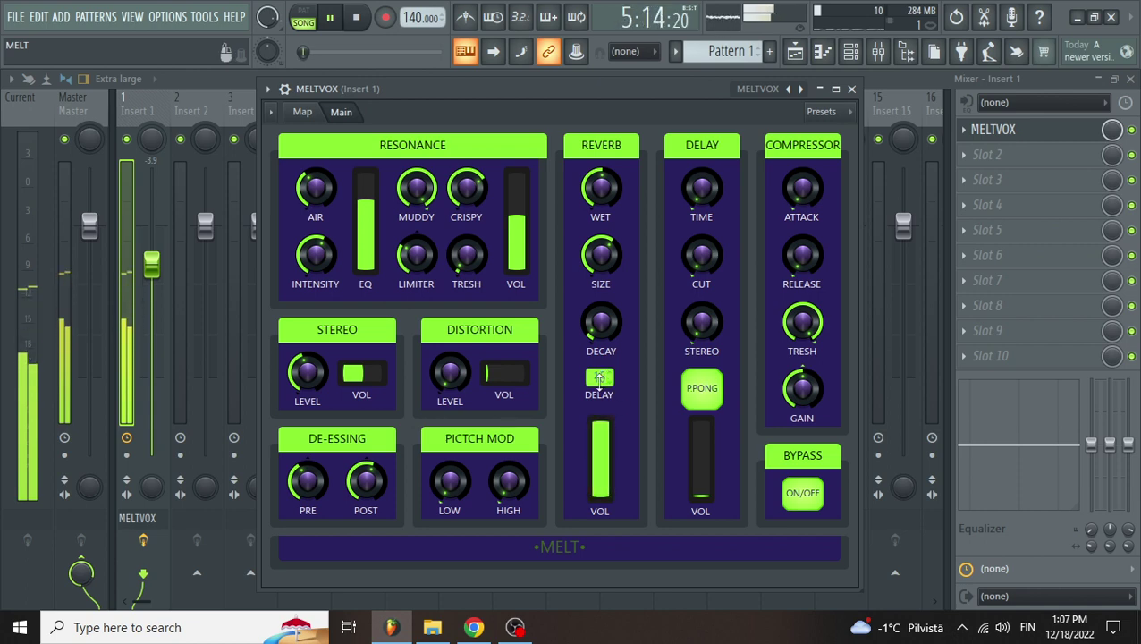
{"action": "left_click_drag", "start_coordinate": [600, 377], "coordinate": [599, 366]}
{"action": "left_click_drag", "start_coordinate": [604, 465], "coordinate": [602, 461]}
{"action": "left_click_drag", "start_coordinate": [598, 373], "coordinate": [593, 382]}
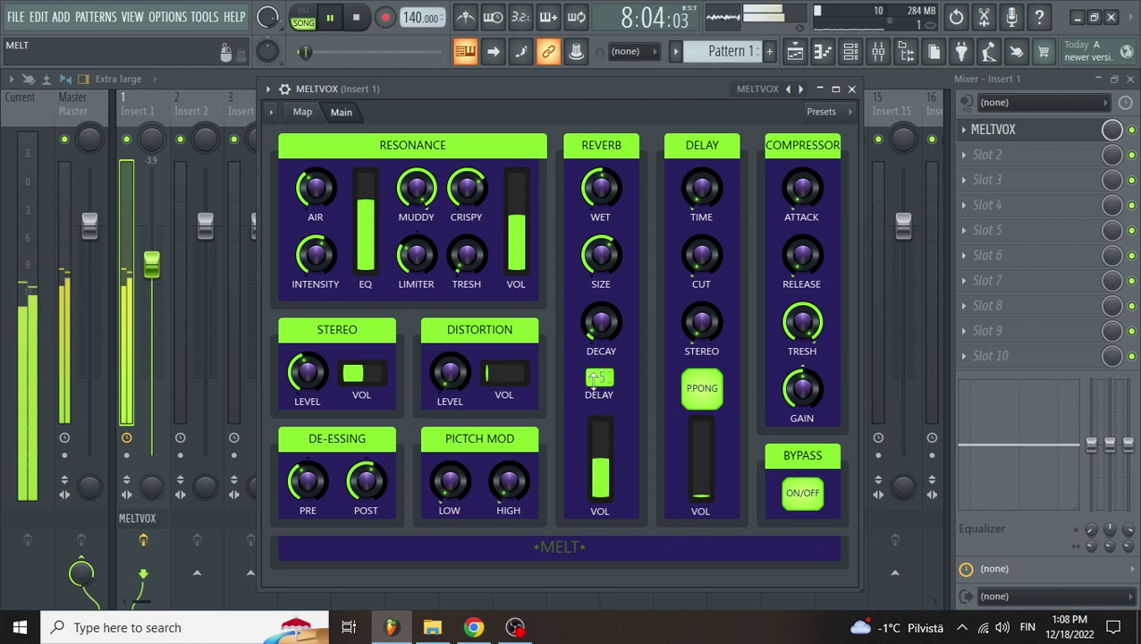
{"action": "left_click_drag", "start_coordinate": [601, 460], "coordinate": [606, 467]}
Step: Audition the delay, turning CUT near full and adjusting STEREO, TIME and delay volume
{"action": "key", "text": "space"}
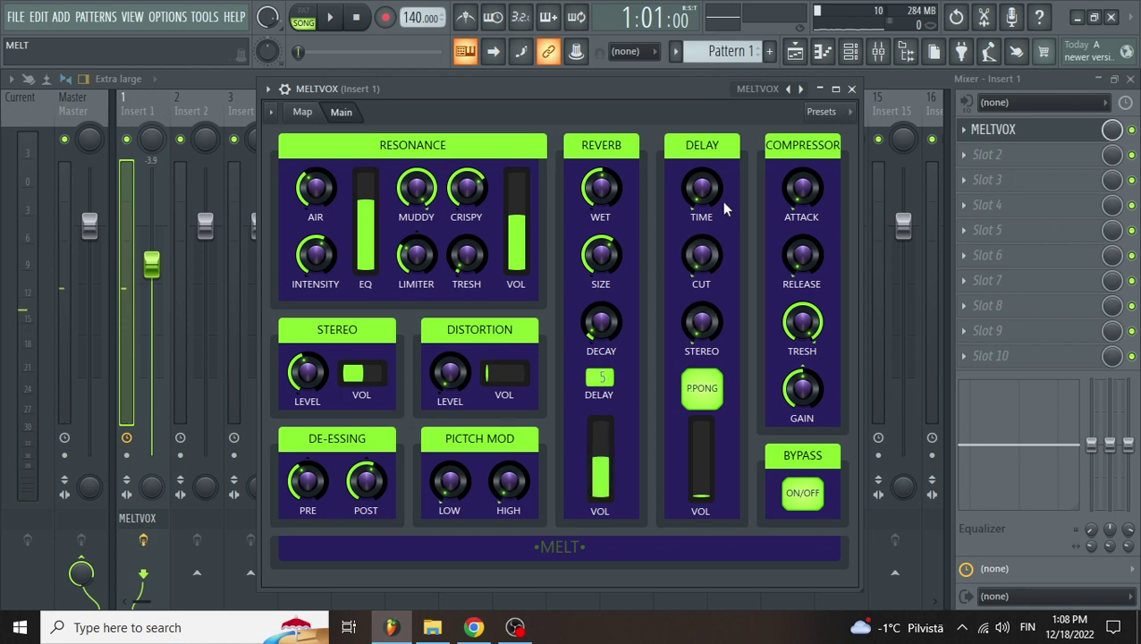
{"action": "key", "text": "space"}
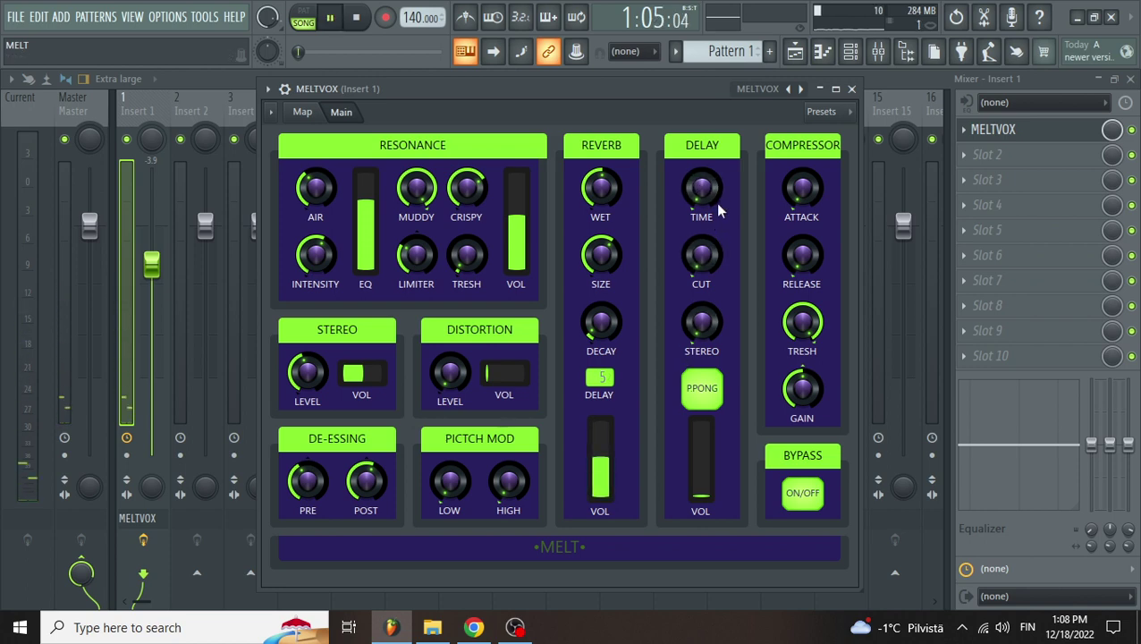
{"action": "left_click_drag", "start_coordinate": [691, 483], "coordinate": [693, 442]}
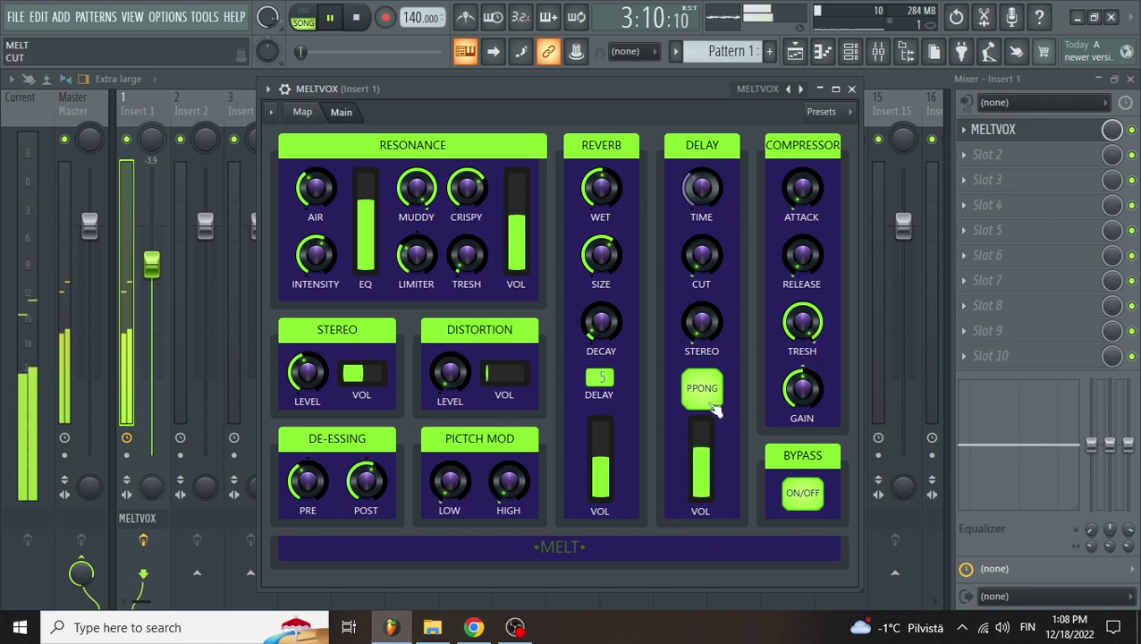
{"action": "left_click_drag", "start_coordinate": [690, 258], "coordinate": [690, 224]}
{"action": "left_click_drag", "start_coordinate": [701, 322], "coordinate": [701, 295]}
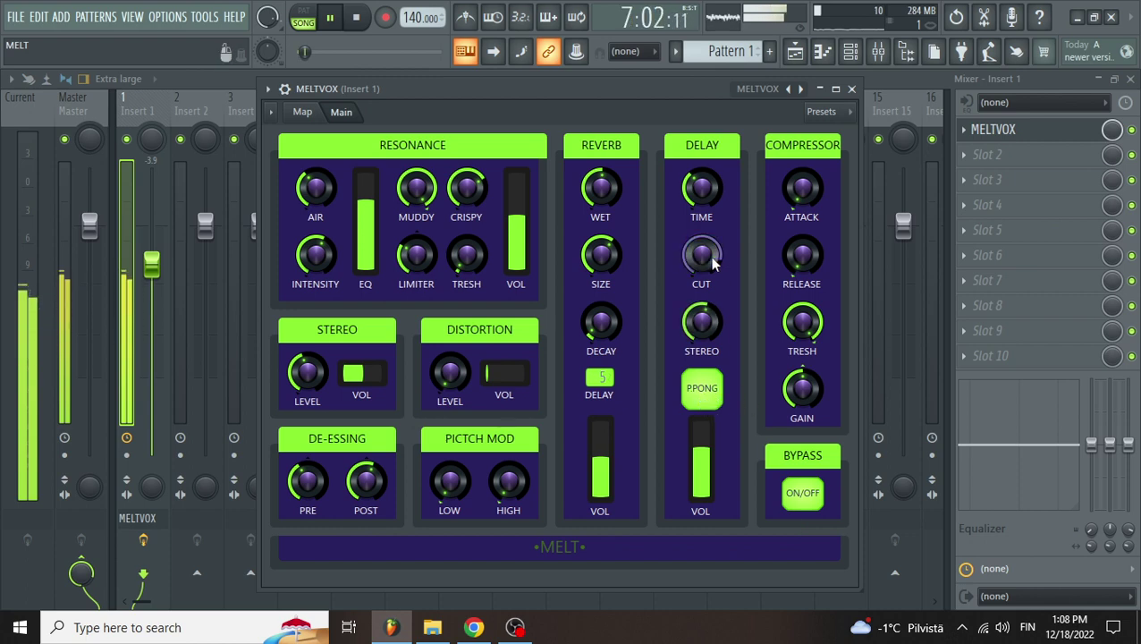
{"action": "left_click_drag", "start_coordinate": [701, 188], "coordinate": [702, 184]}
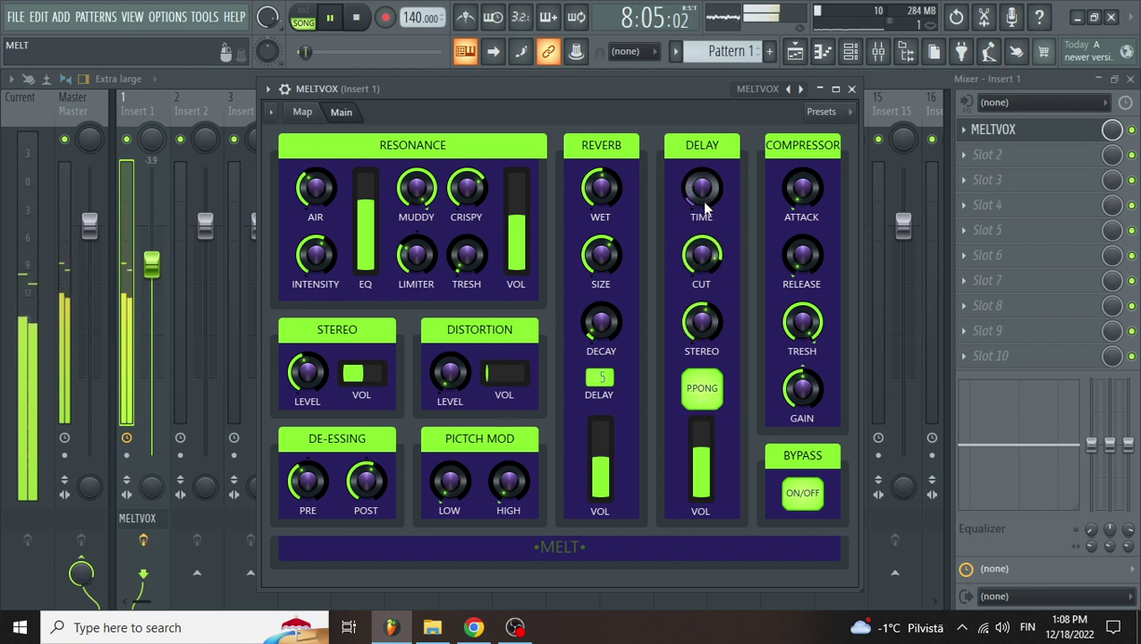
{"action": "left_click_drag", "start_coordinate": [717, 459], "coordinate": [703, 466]}
{"action": "key", "text": "space"}
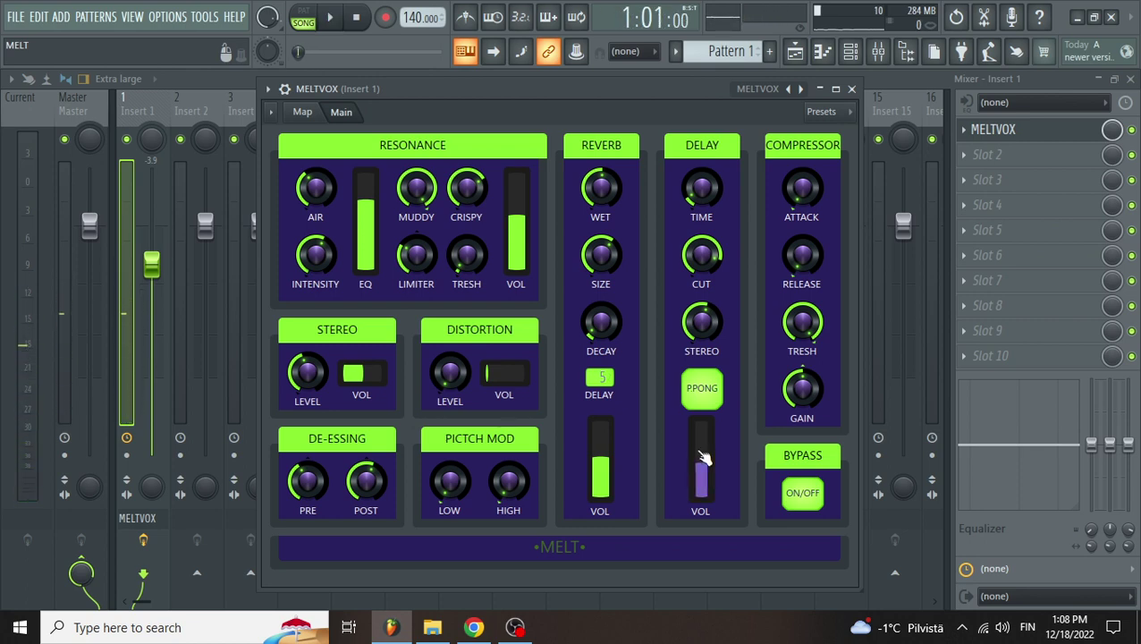
{"action": "left_click_drag", "start_coordinate": [702, 461], "coordinate": [702, 472]}
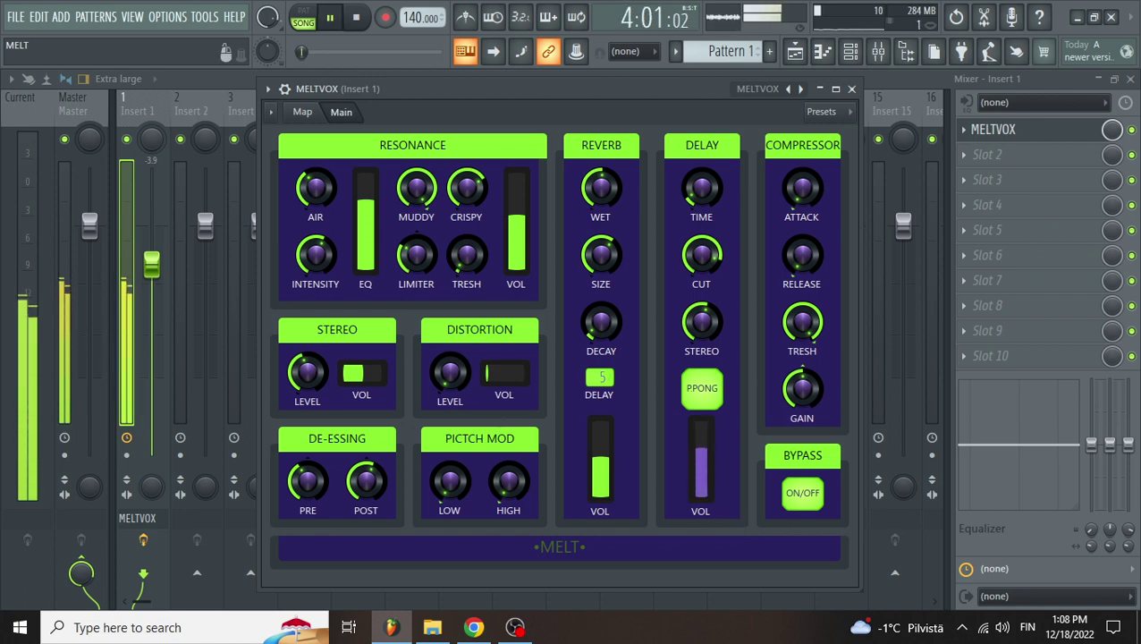
{"action": "key", "text": "space"}
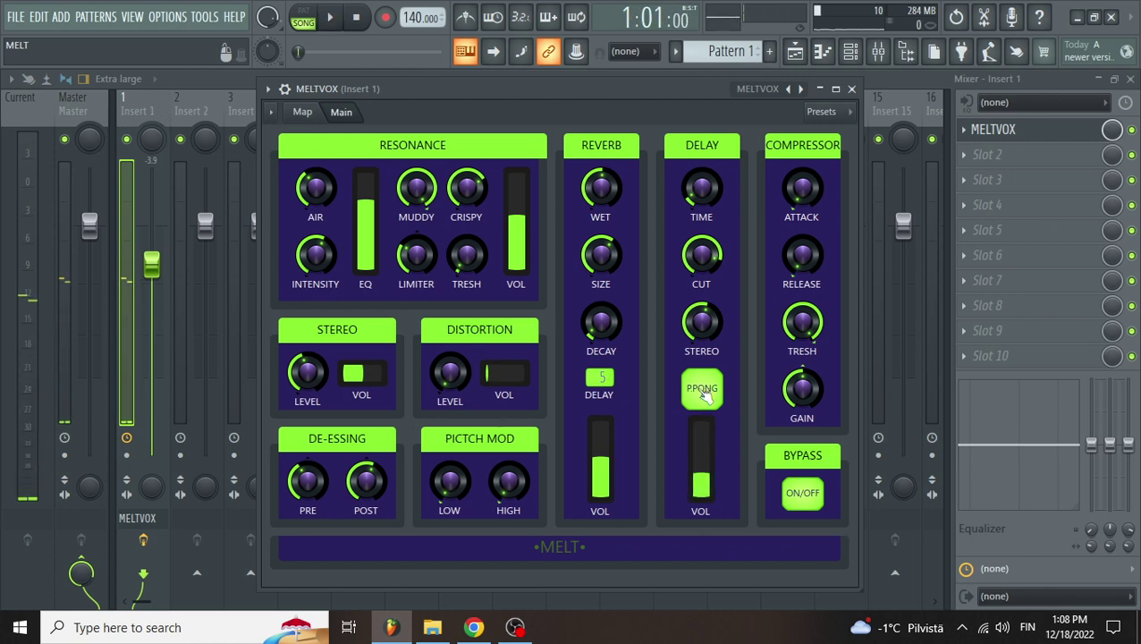
Step: Compare ping-pong on and off, leave it off, and pull the delay volume almost to zero
{"action": "left_click", "coordinate": [705, 395]}
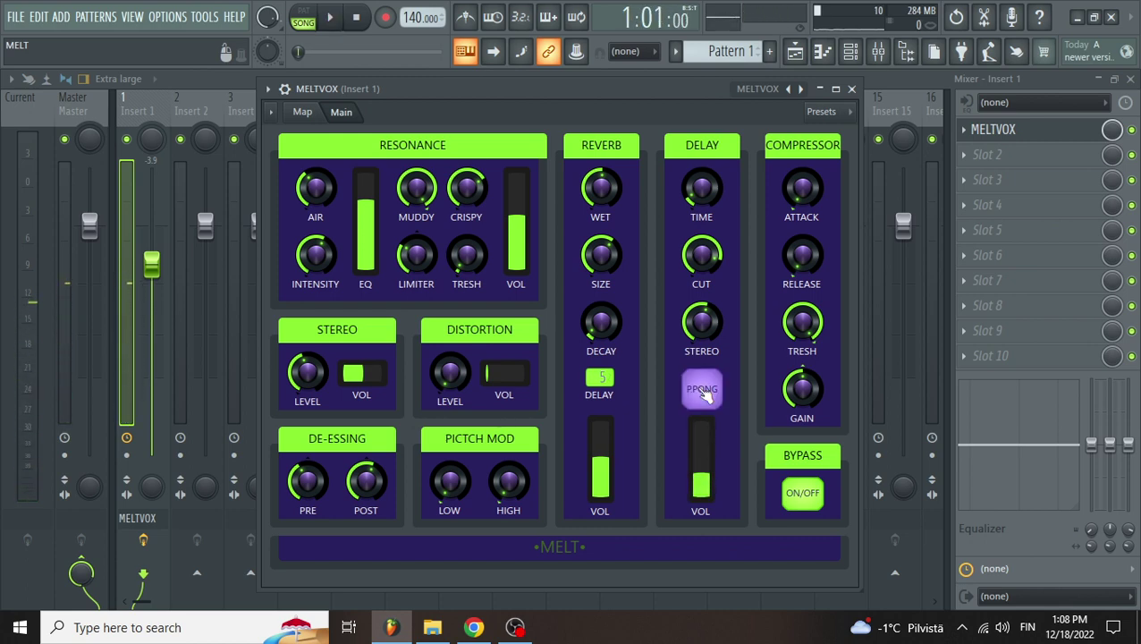
{"action": "left_click", "coordinate": [714, 402]}
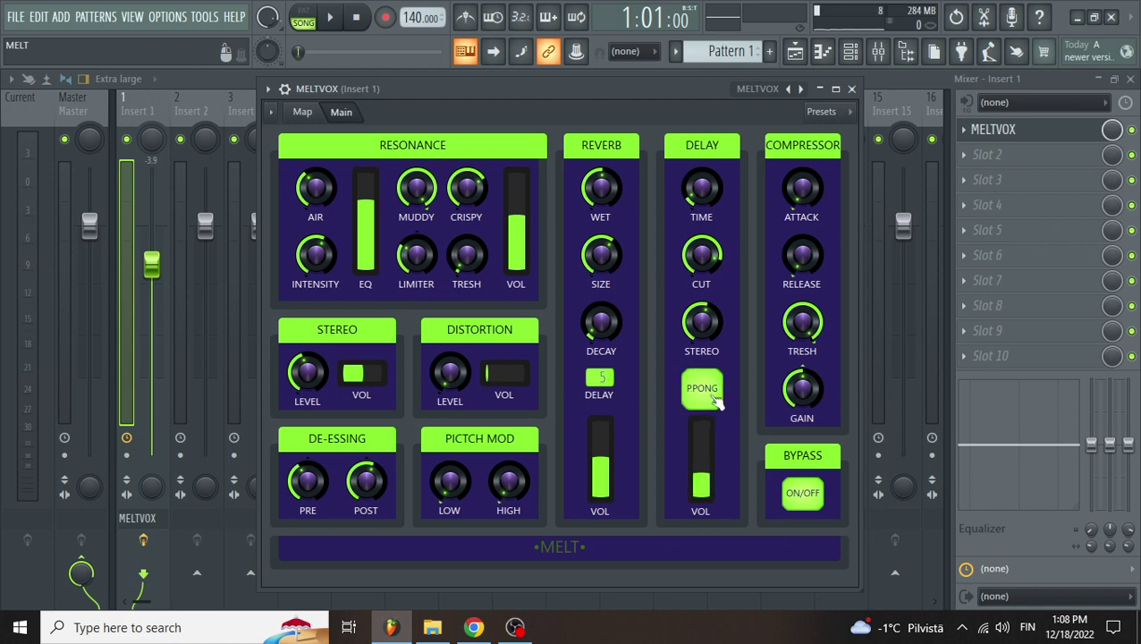
{"action": "left_click", "coordinate": [714, 399]}
{"action": "key", "text": "space"}
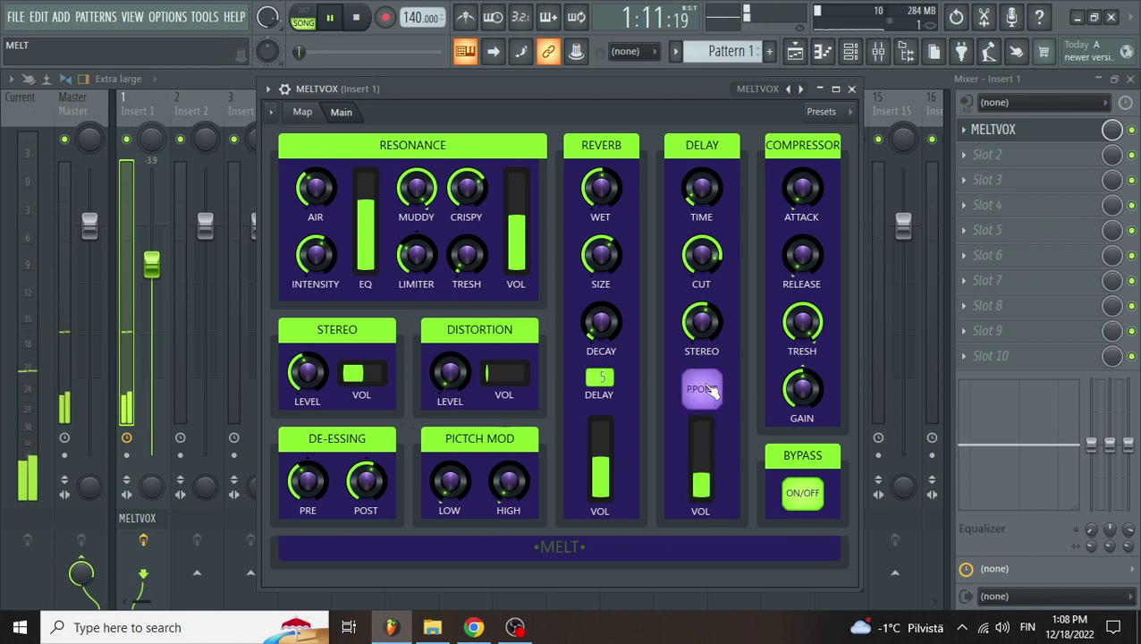
{"action": "left_click", "coordinate": [709, 391]}
{"action": "left_click", "coordinate": [711, 395]}
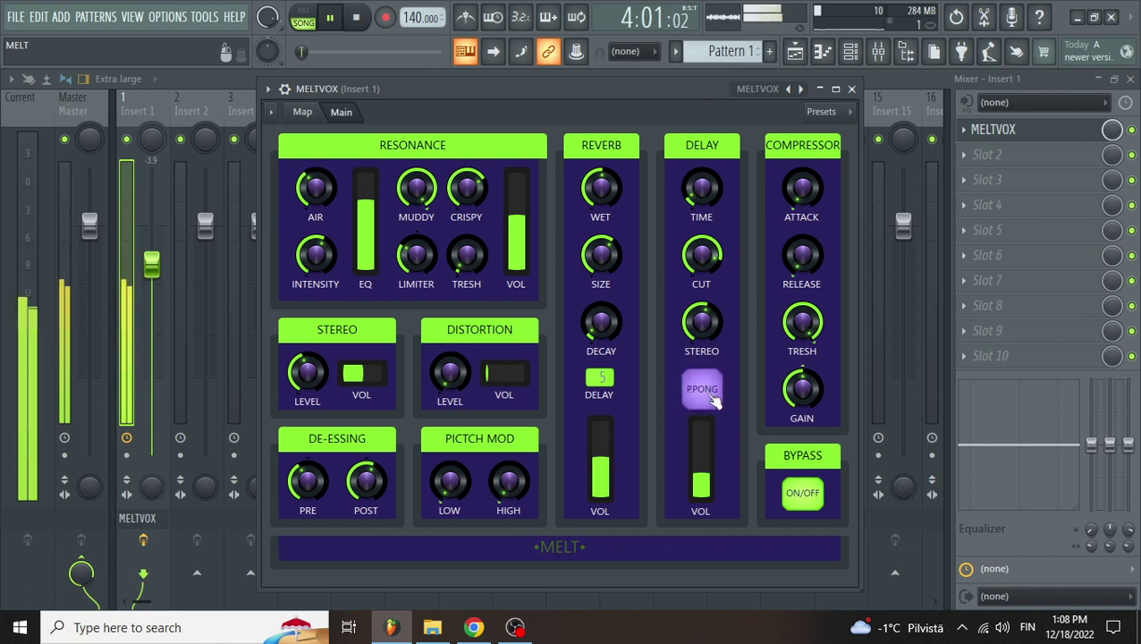
{"action": "left_click", "coordinate": [715, 400]}
{"action": "left_click_drag", "start_coordinate": [707, 451], "coordinate": [707, 500]}
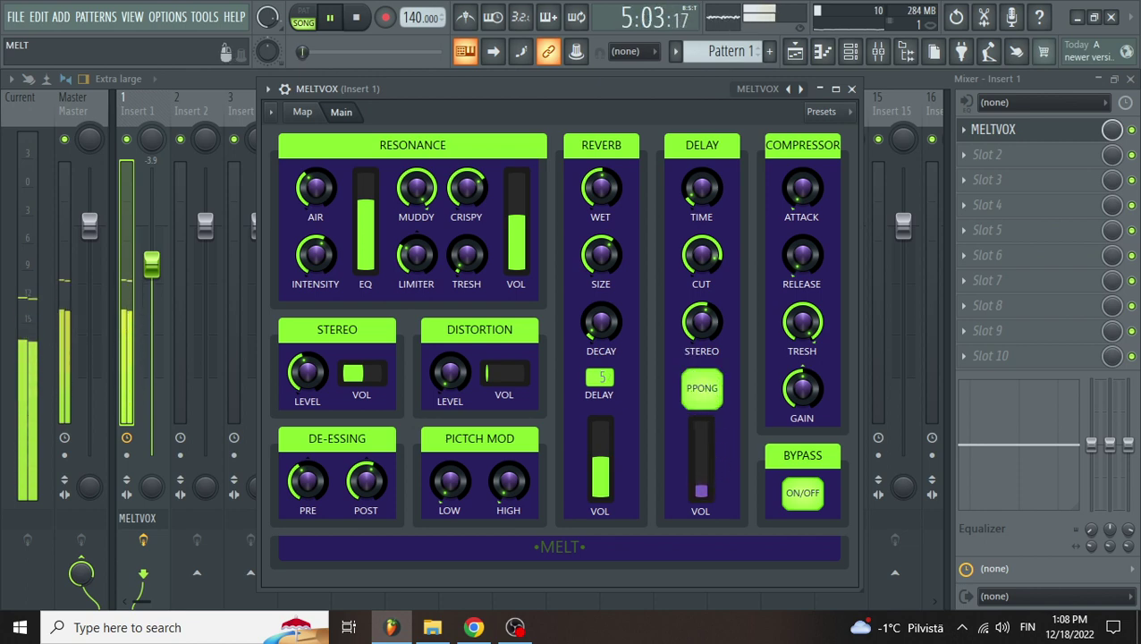
Step: Stop playback and check the options of the compressor Gain, Tresh and Release knobs
{"action": "key", "text": "space"}
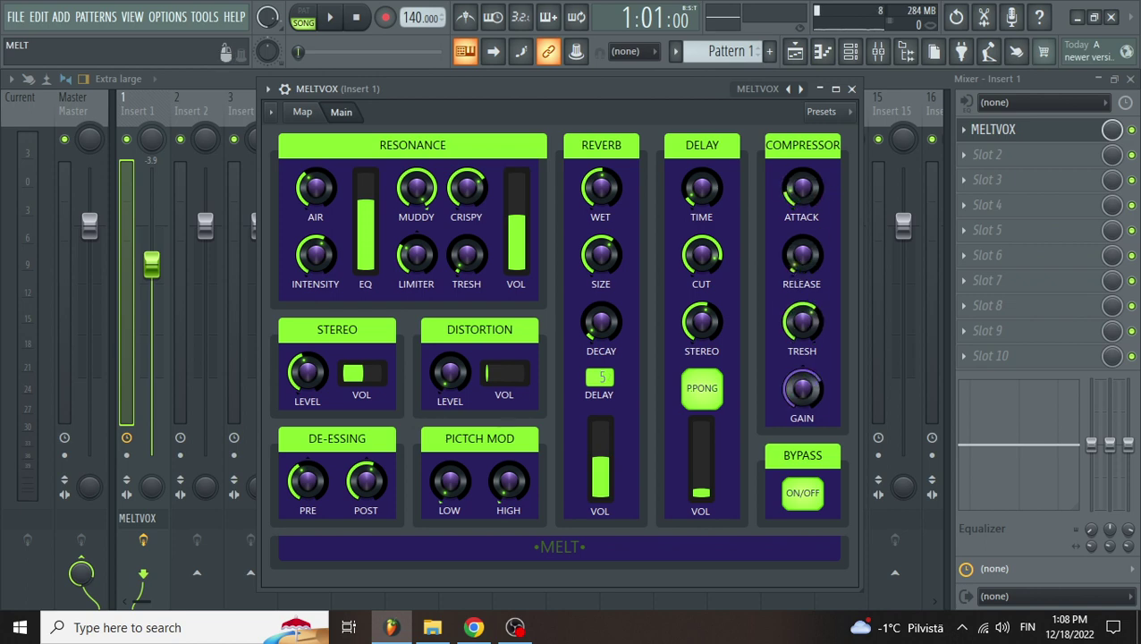
{"action": "right_click", "coordinate": [802, 398]}
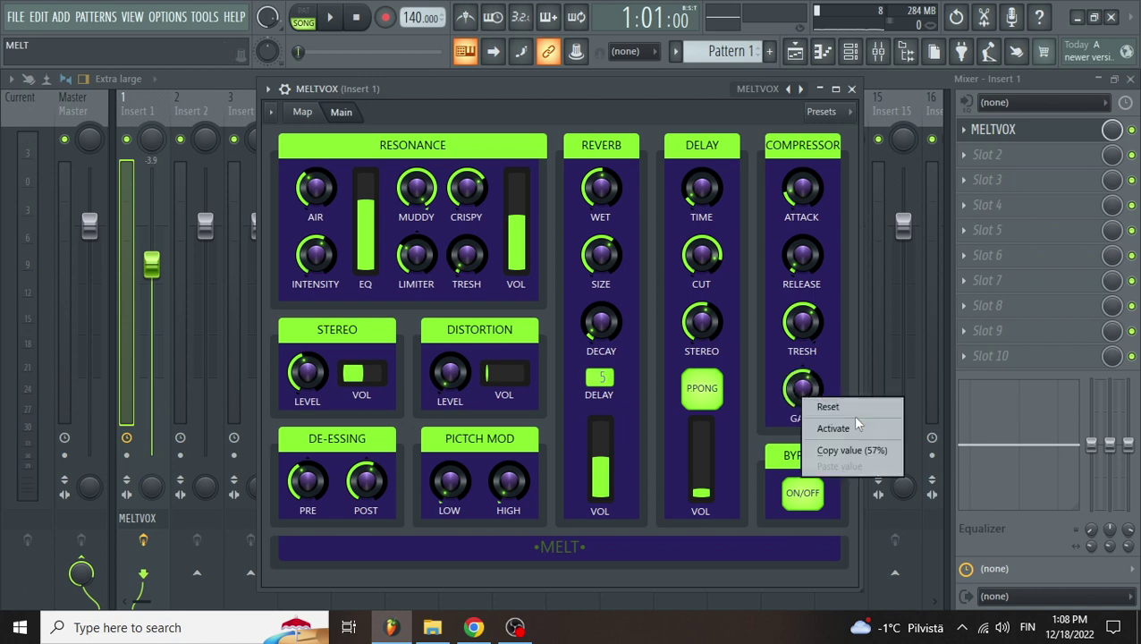
{"action": "left_click", "coordinate": [828, 407]}
{"action": "right_click", "coordinate": [802, 309]}
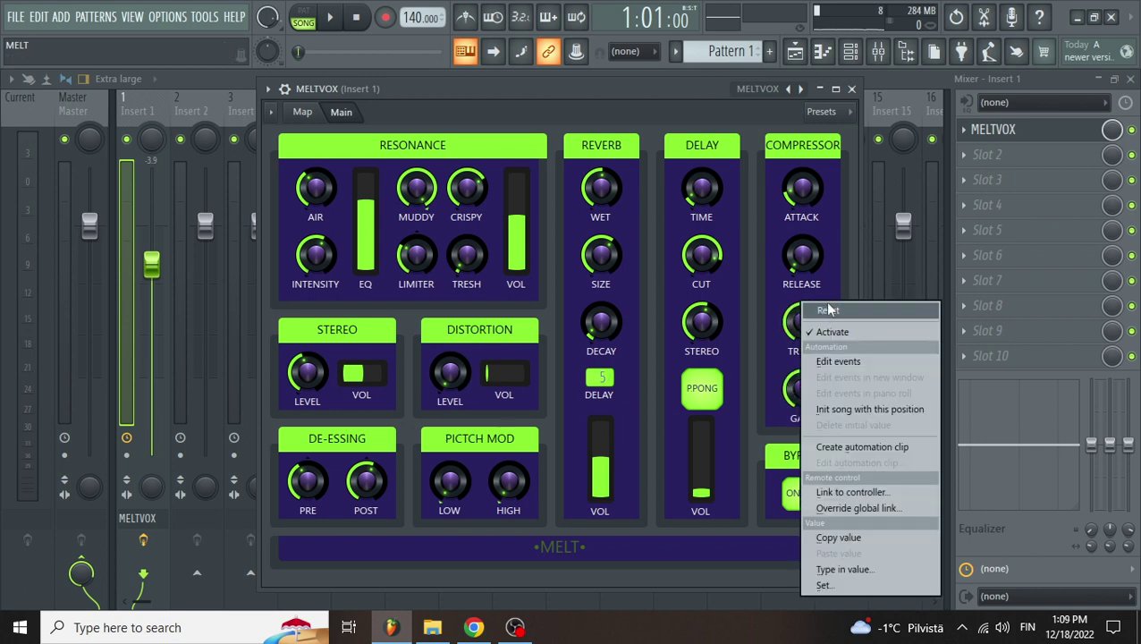
{"action": "left_click", "coordinate": [829, 308]}
{"action": "right_click", "coordinate": [801, 261]}
{"action": "left_click", "coordinate": [807, 267]}
Step: Reset the compressor Attack and Tresh knobs to their default values
{"action": "right_click", "coordinate": [812, 198]}
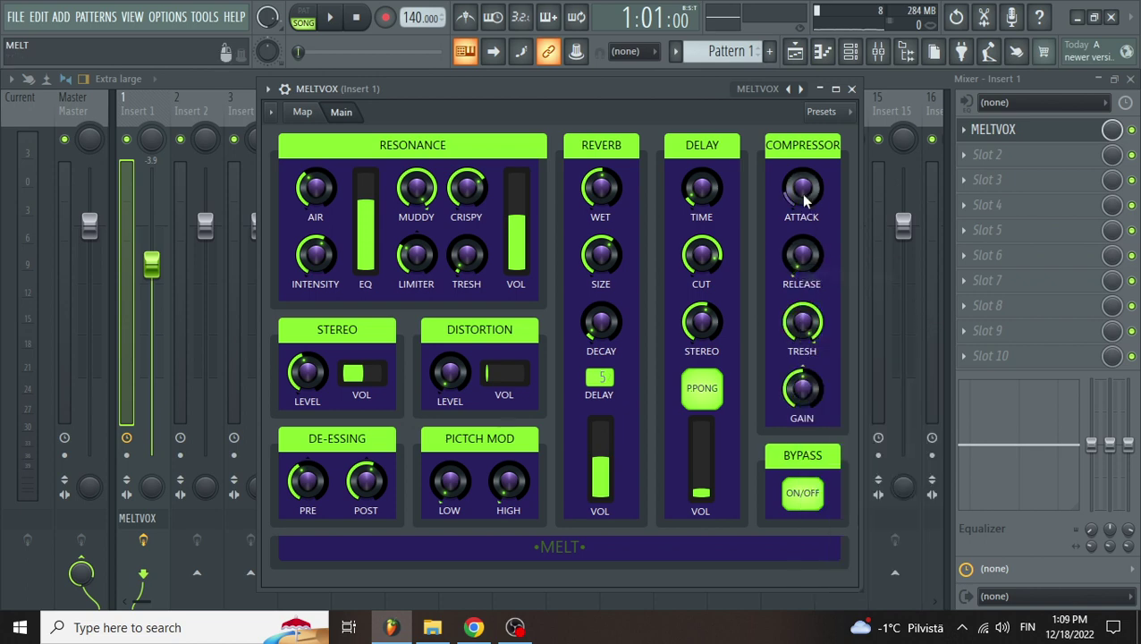
{"action": "left_click", "coordinate": [821, 206]}
{"action": "right_click", "coordinate": [801, 307]}
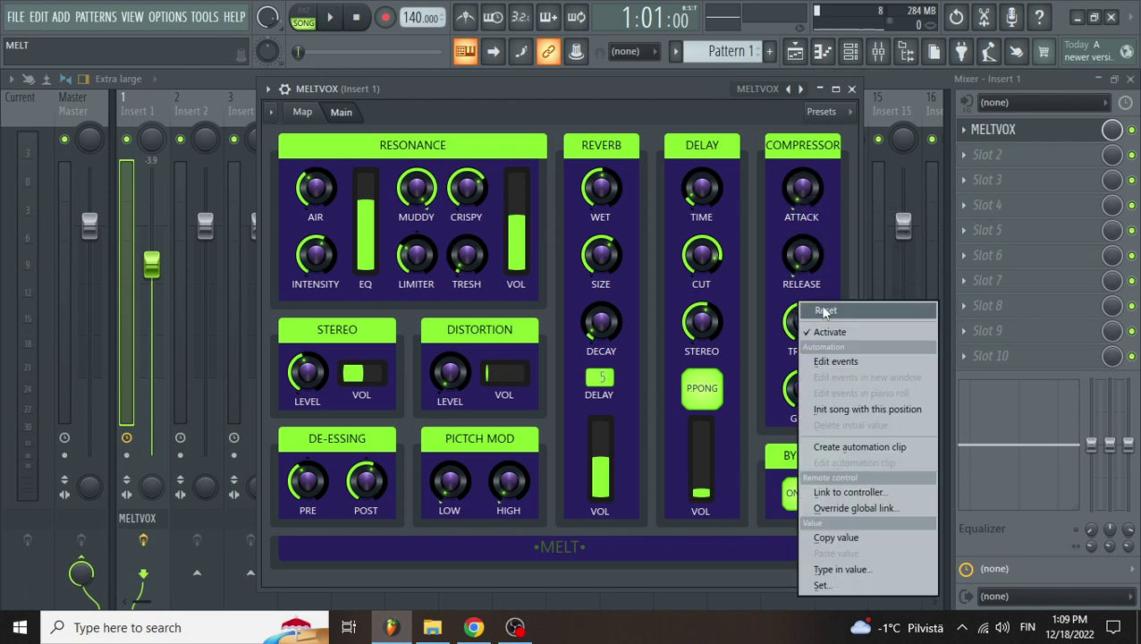
{"action": "left_click", "coordinate": [825, 311]}
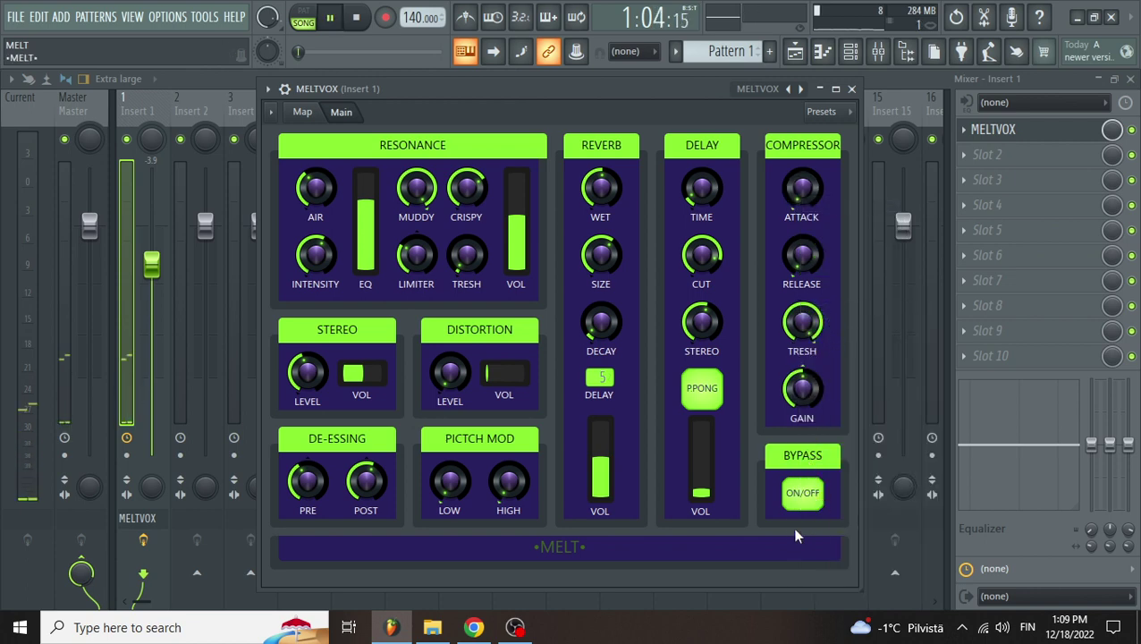
{"action": "left_click", "coordinate": [805, 501]}
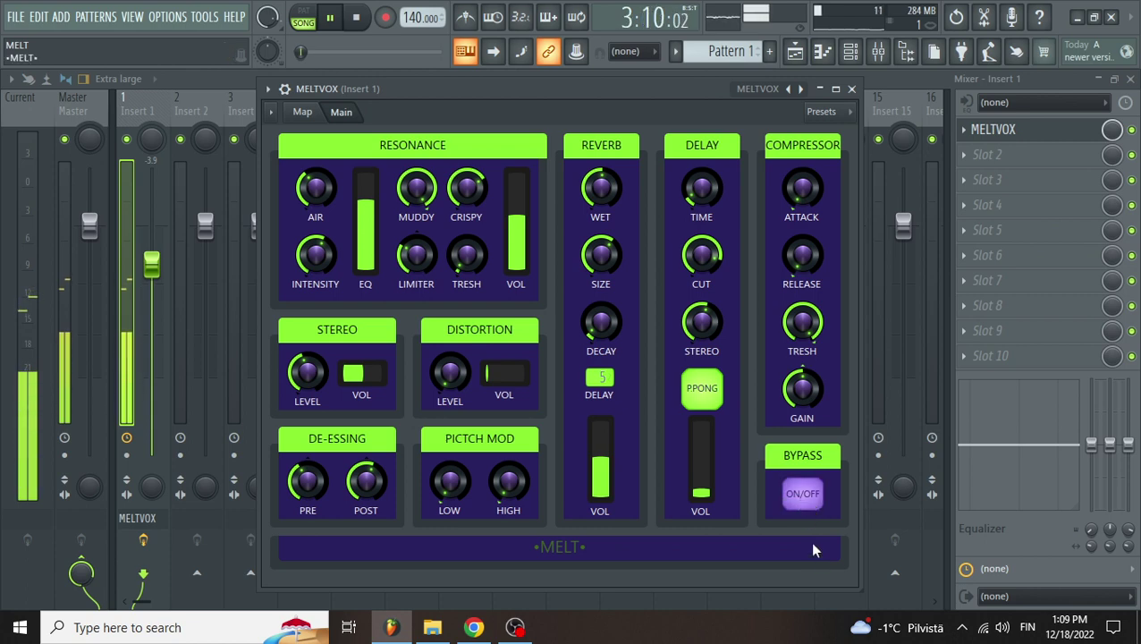
{"action": "left_click", "coordinate": [805, 495]}
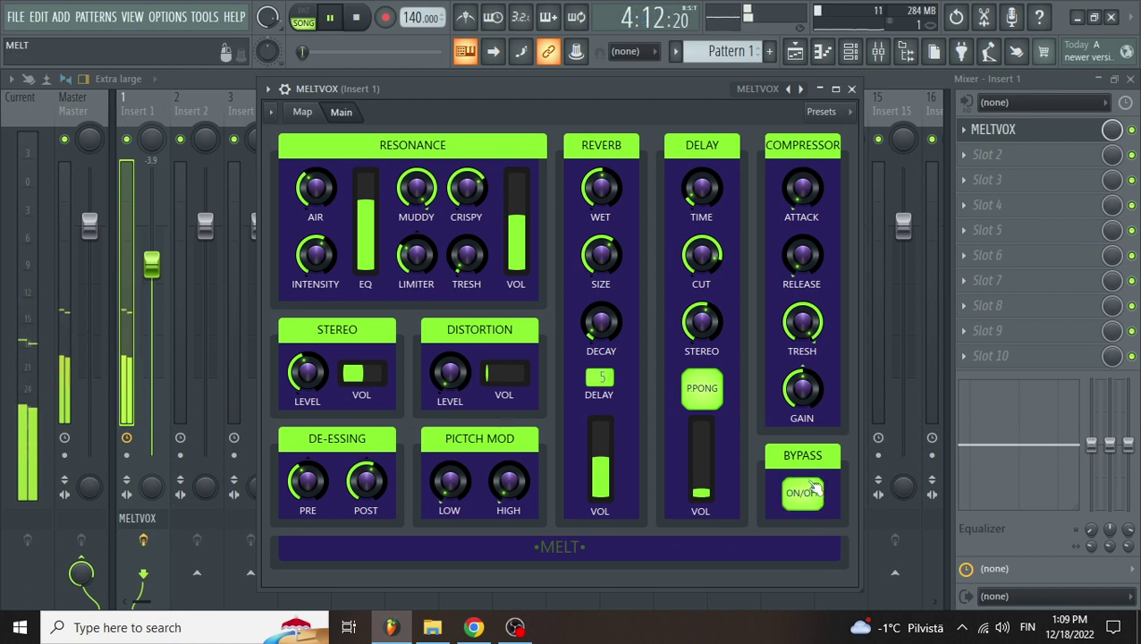
{"action": "left_click", "coordinate": [808, 495]}
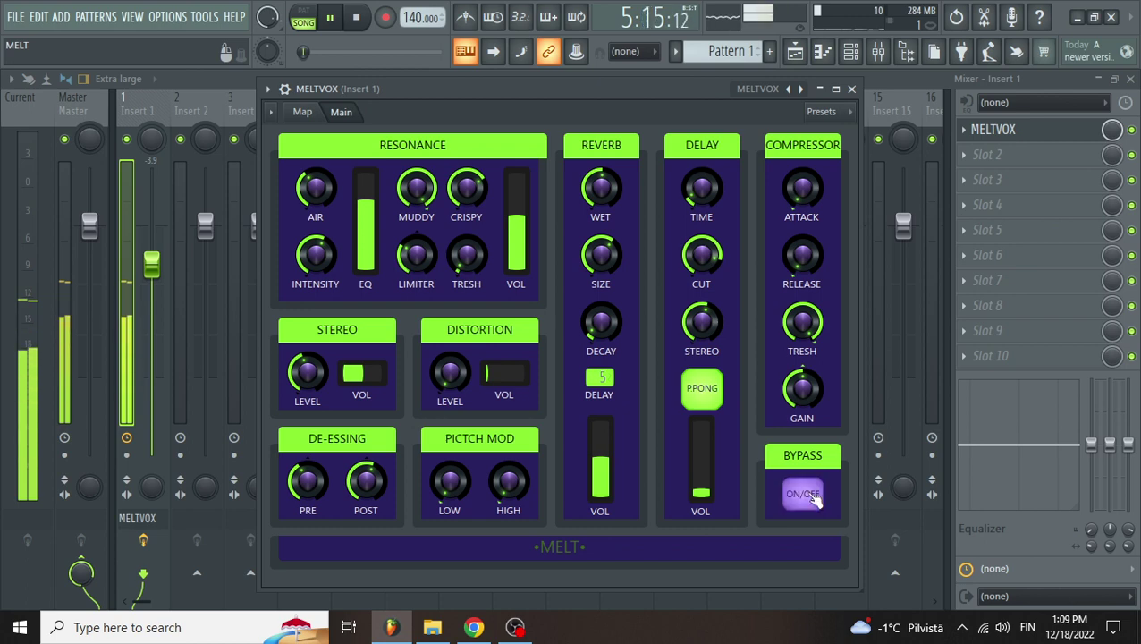
{"action": "left_click", "coordinate": [812, 504]}
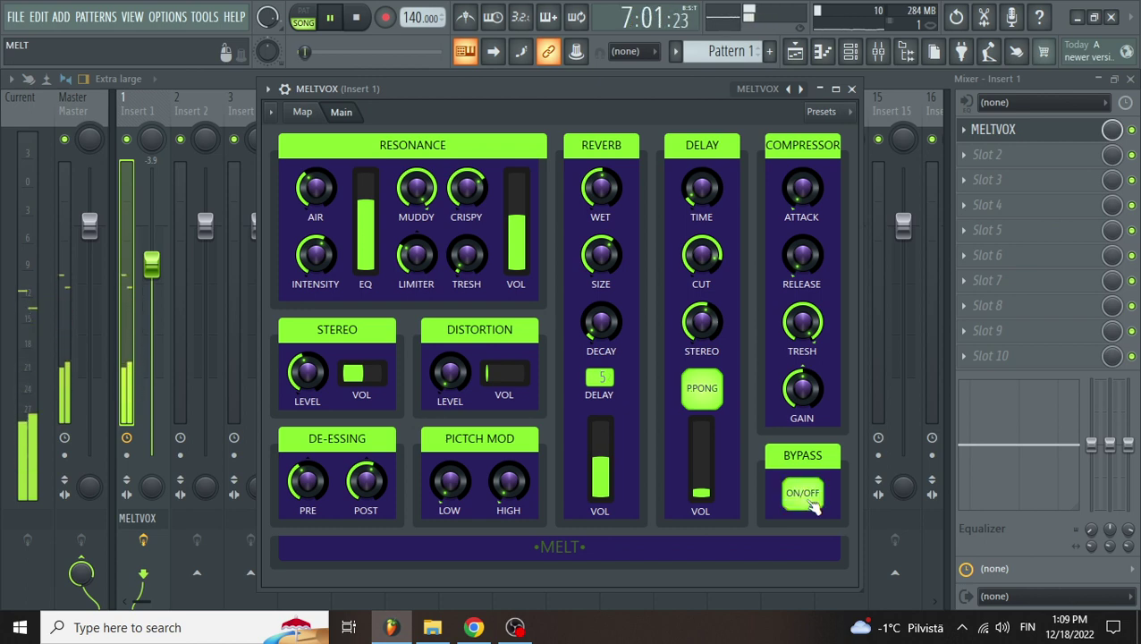
{"action": "key", "text": "space"}
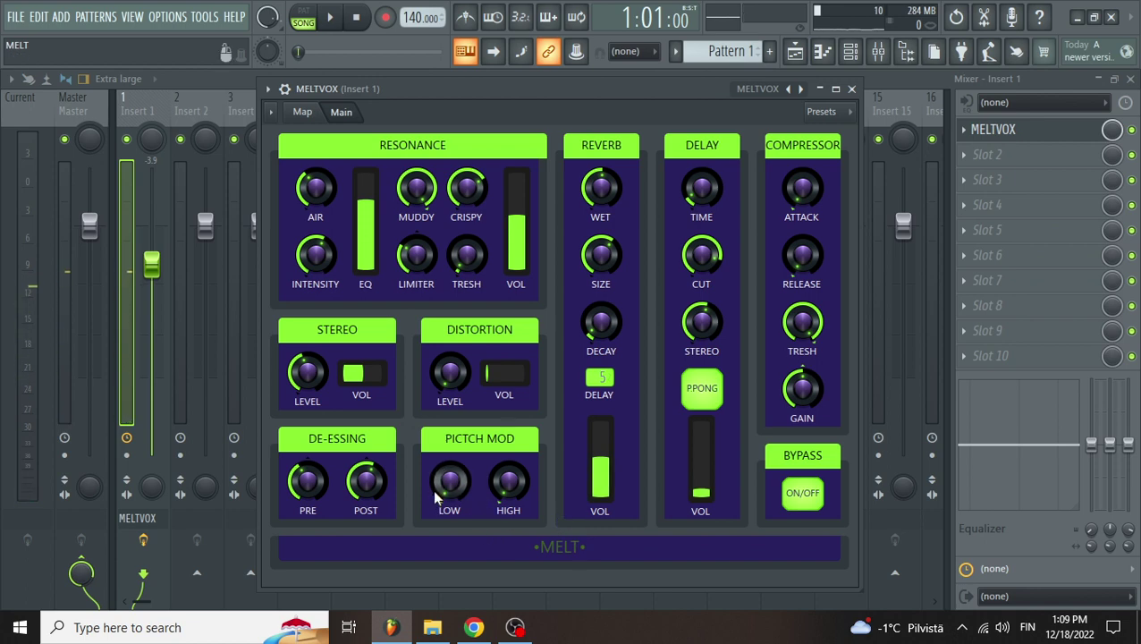
{"action": "key", "text": "space"}
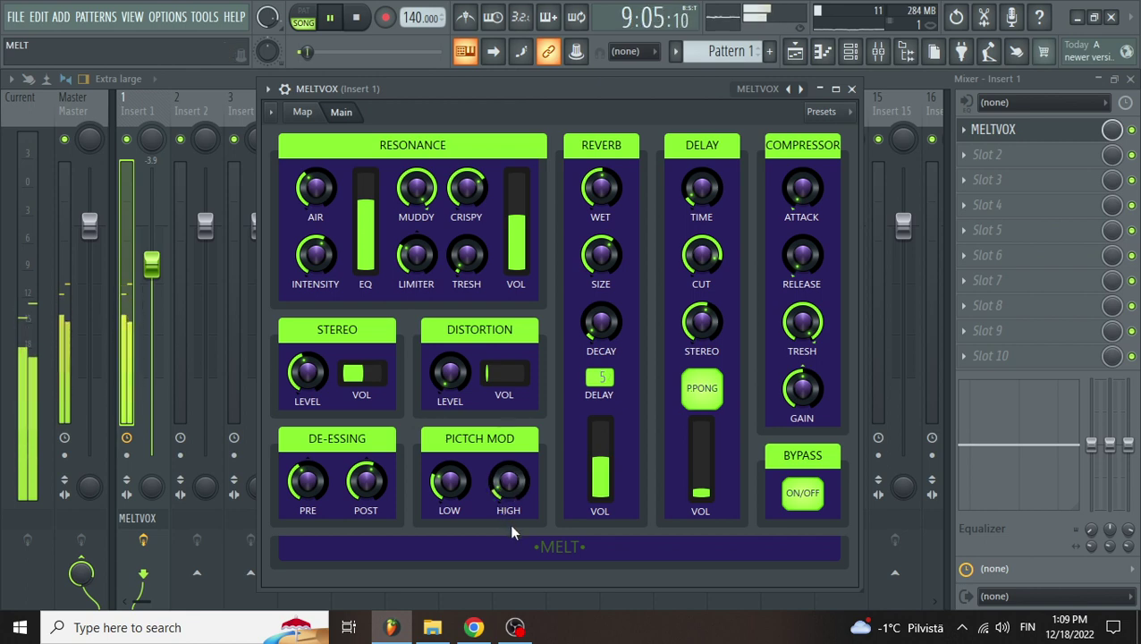
Step: Turn down Pitch Mod LOW, compare with bypass, stop playback, and activate the LOW parameter
{"action": "left_click_drag", "start_coordinate": [451, 491], "coordinate": [452, 510]}
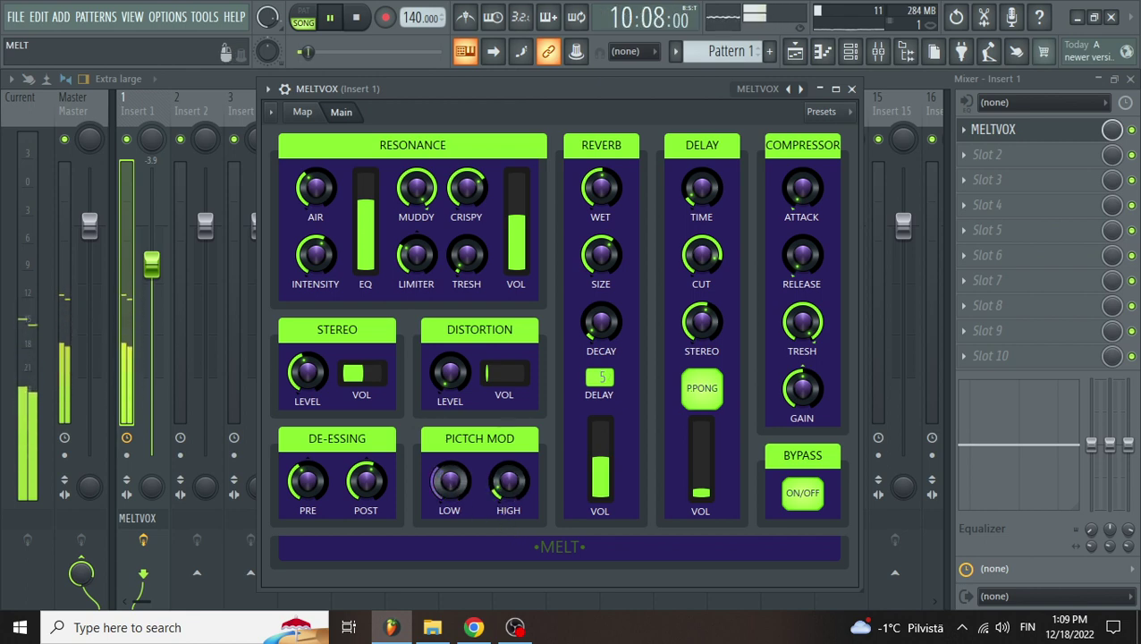
{"action": "left_click", "coordinate": [809, 507]}
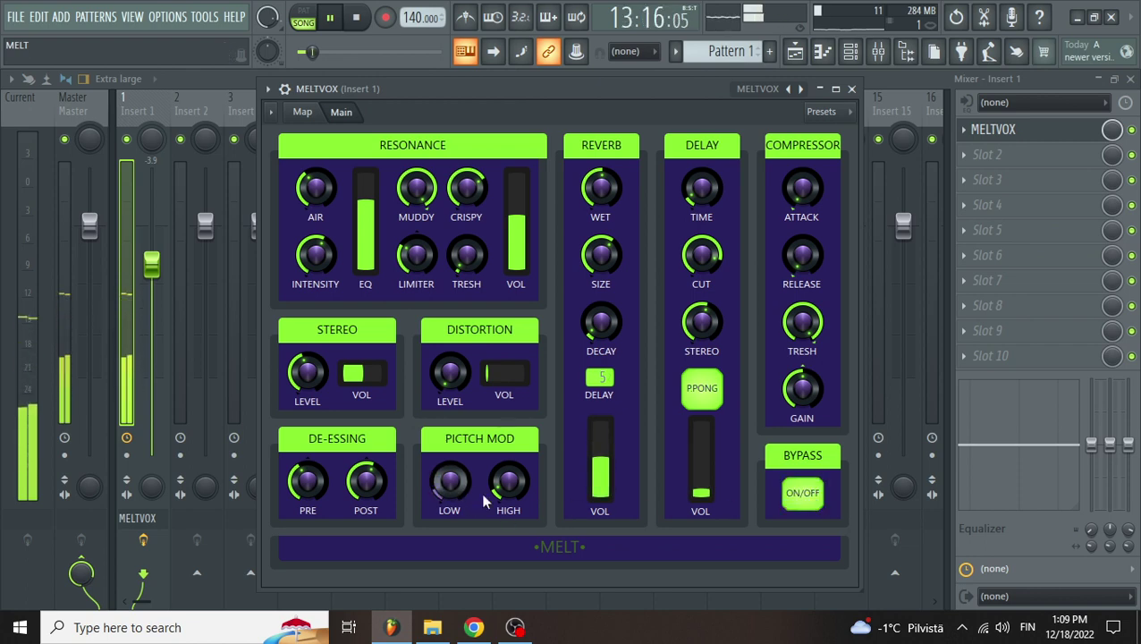
{"action": "key", "text": "space"}
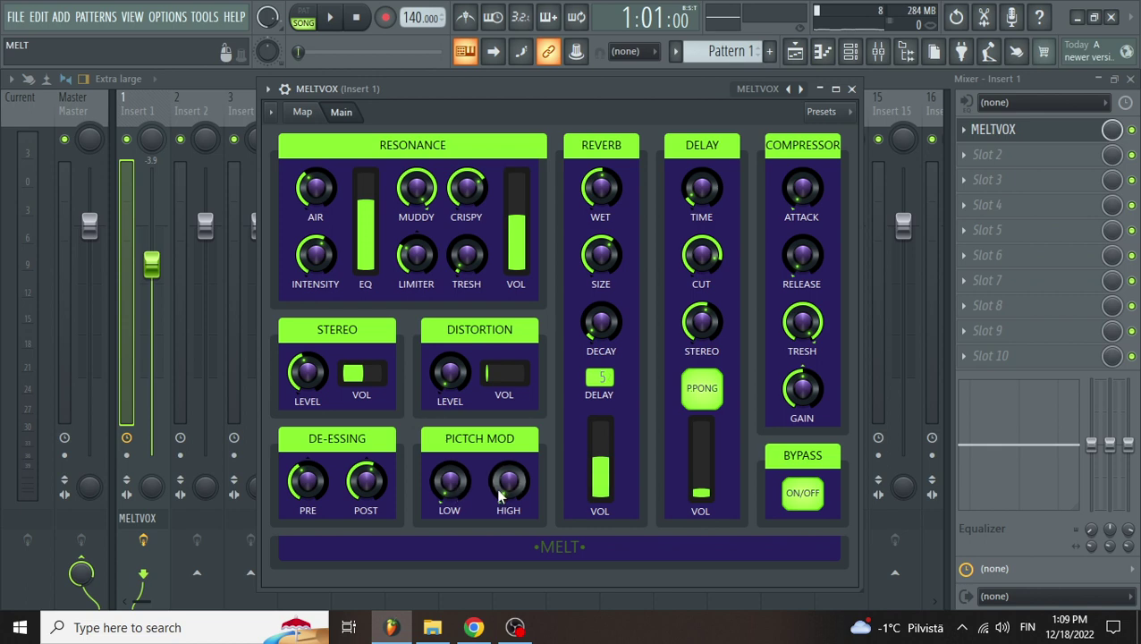
{"action": "right_click", "coordinate": [451, 484]}
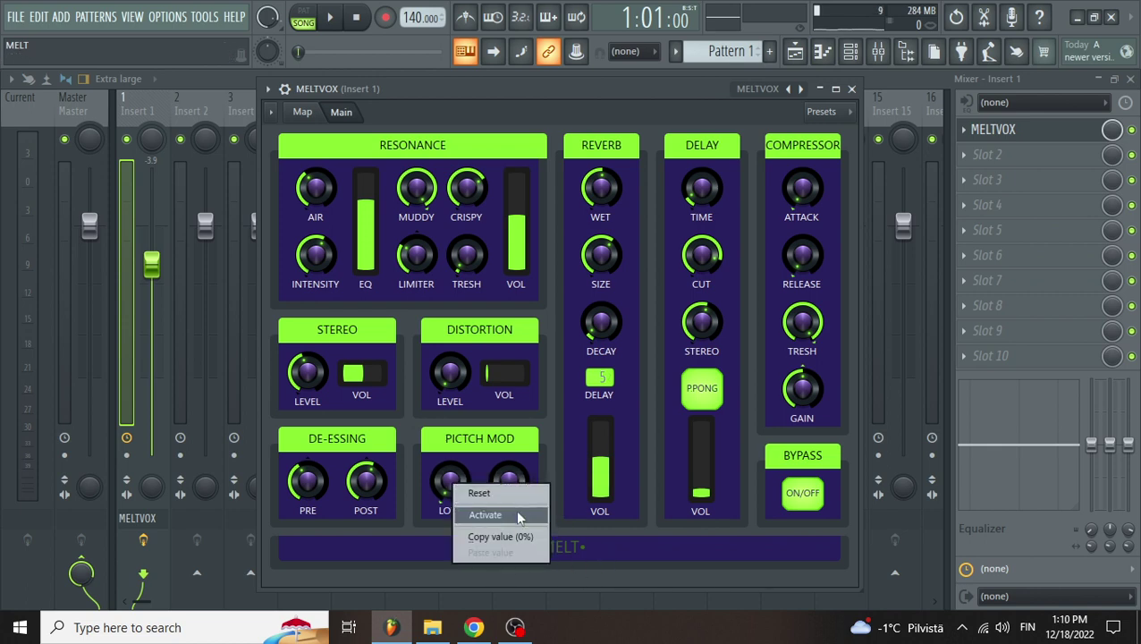
{"action": "left_click", "coordinate": [530, 514]}
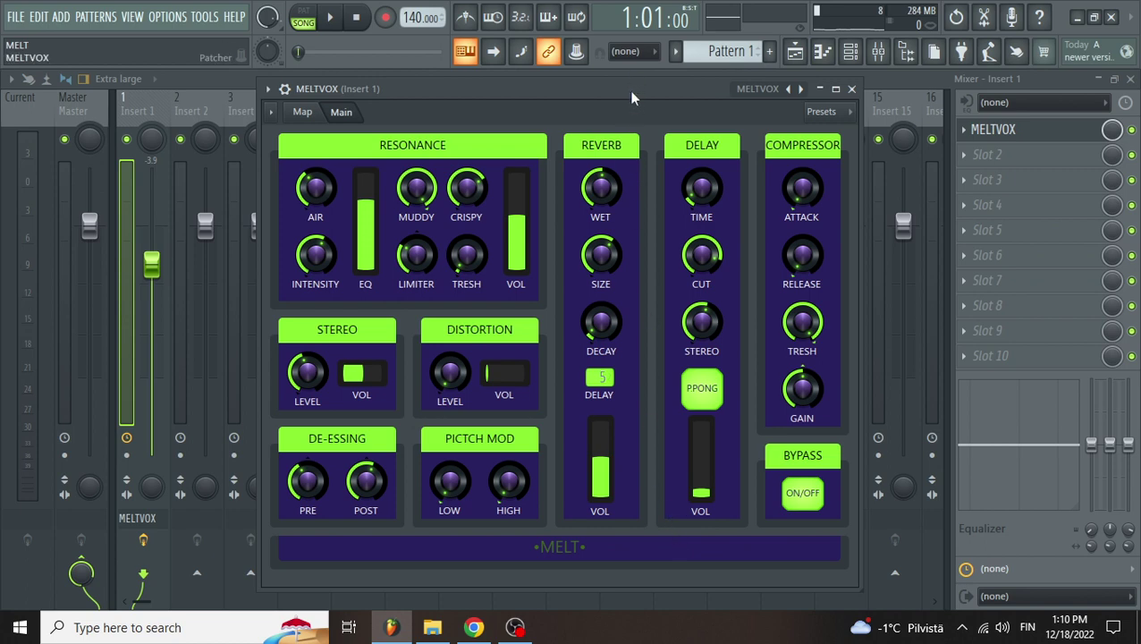
{"action": "left_click_drag", "start_coordinate": [630, 96], "coordinate": [658, 114]}
Step: Close MELTVOX, send Insert 1 to Insert 2, lower Insert 2 to about -16.8 dB, reselect Insert 1
{"action": "left_click", "coordinate": [830, 106]}
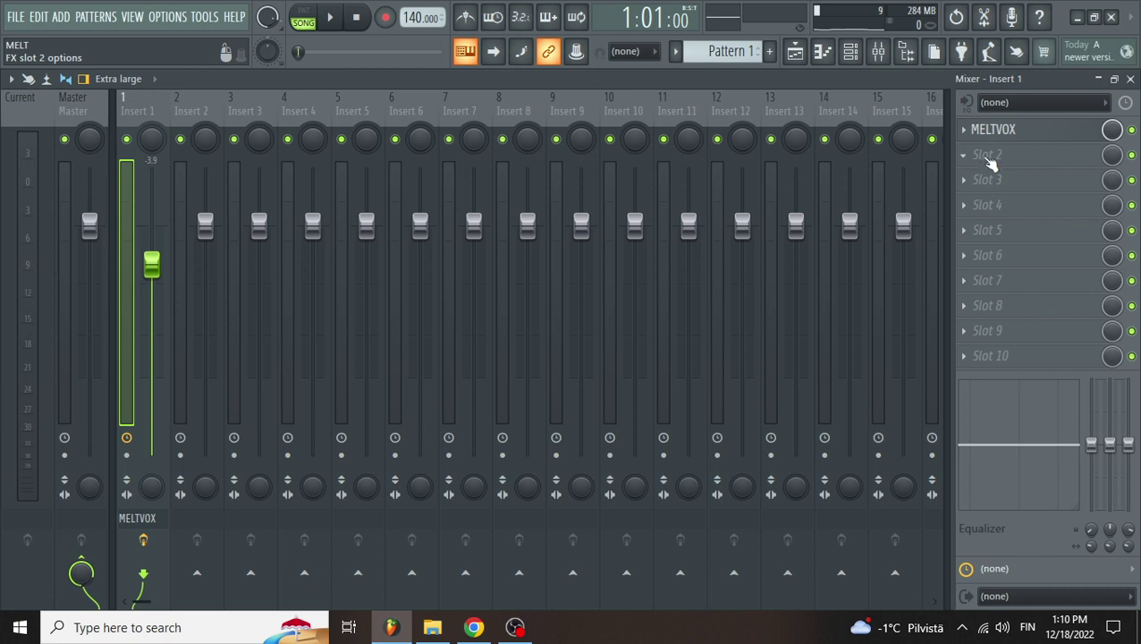
{"action": "left_click", "coordinate": [196, 572]}
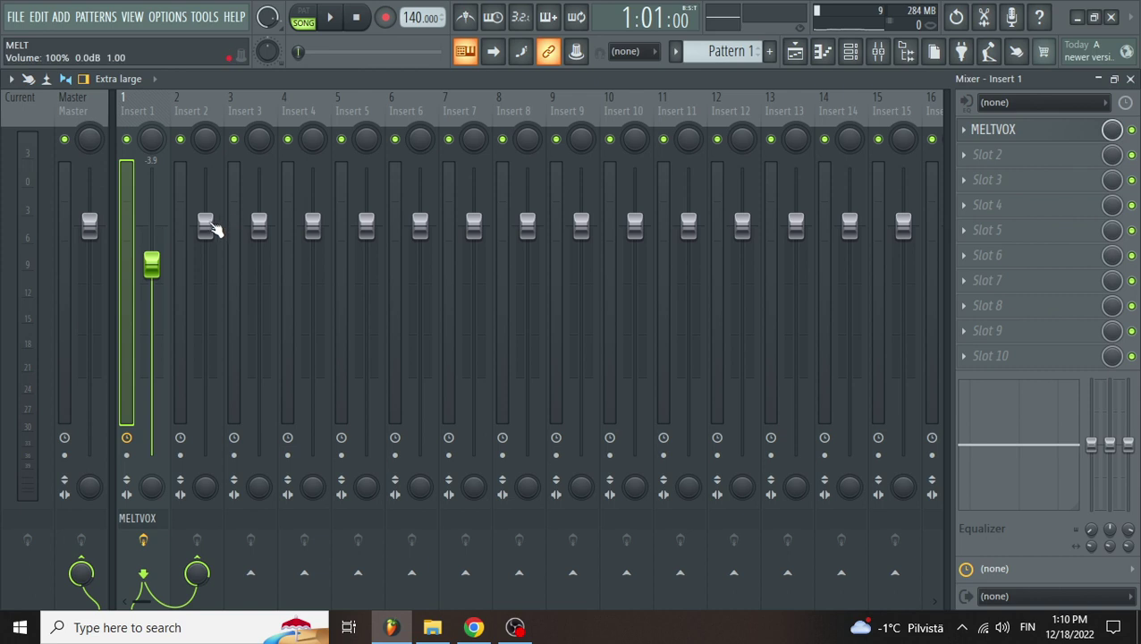
{"action": "left_click_drag", "start_coordinate": [212, 229], "coordinate": [211, 333]}
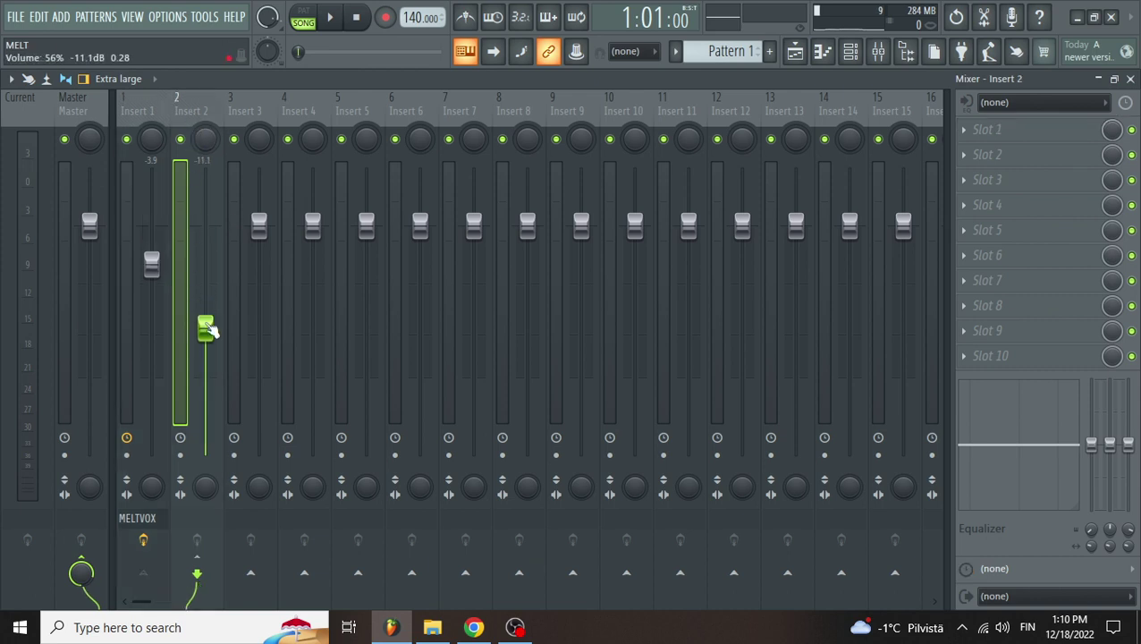
{"action": "scroll", "coordinate": [193, 163], "scroll_direction": "down", "scroll_amount": 5}
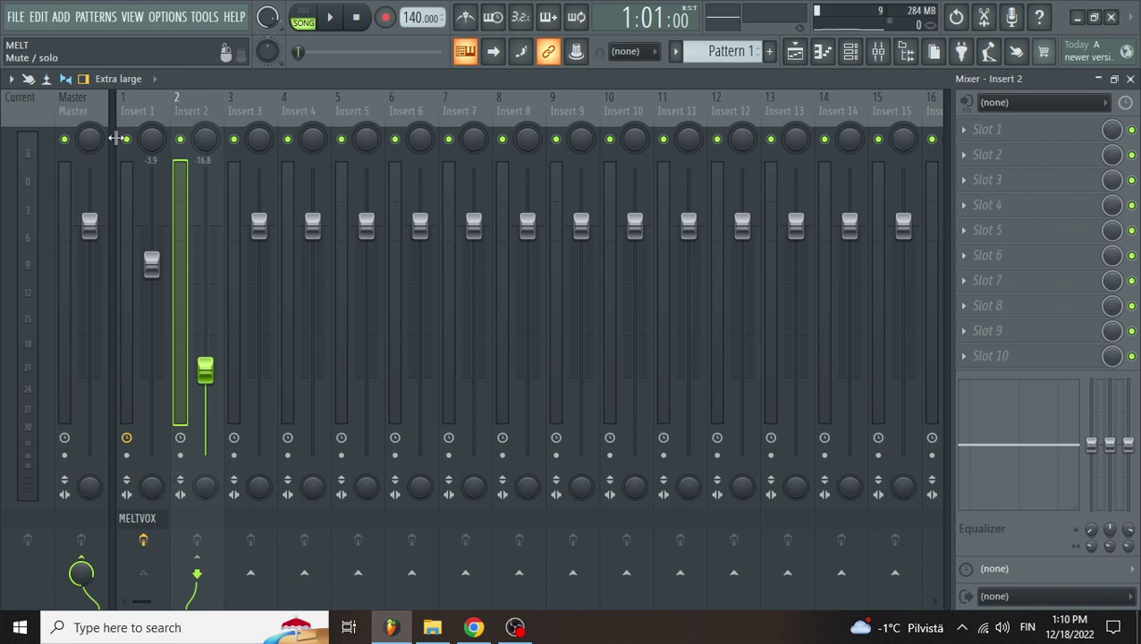
{"action": "left_click", "coordinate": [156, 161]}
Step: Remove Insert 1's send to Insert 2 and load MELTDOUBLER into Insert 1's second slot
{"action": "left_click", "coordinate": [199, 564]}
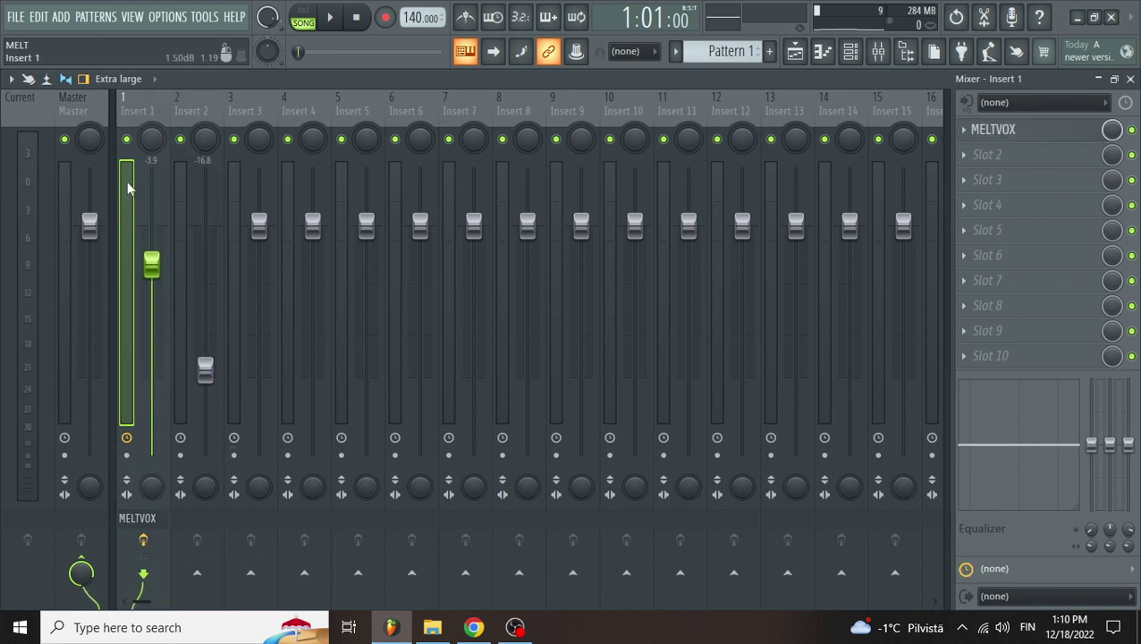
{"action": "left_click", "coordinate": [986, 157]}
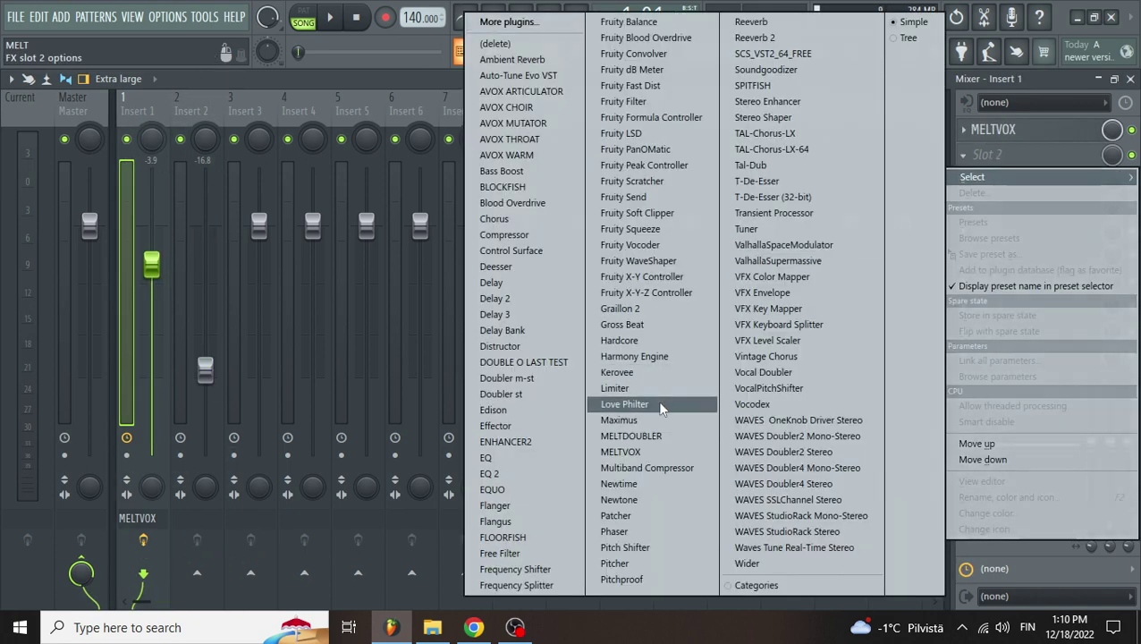
{"action": "left_click", "coordinate": [659, 436]}
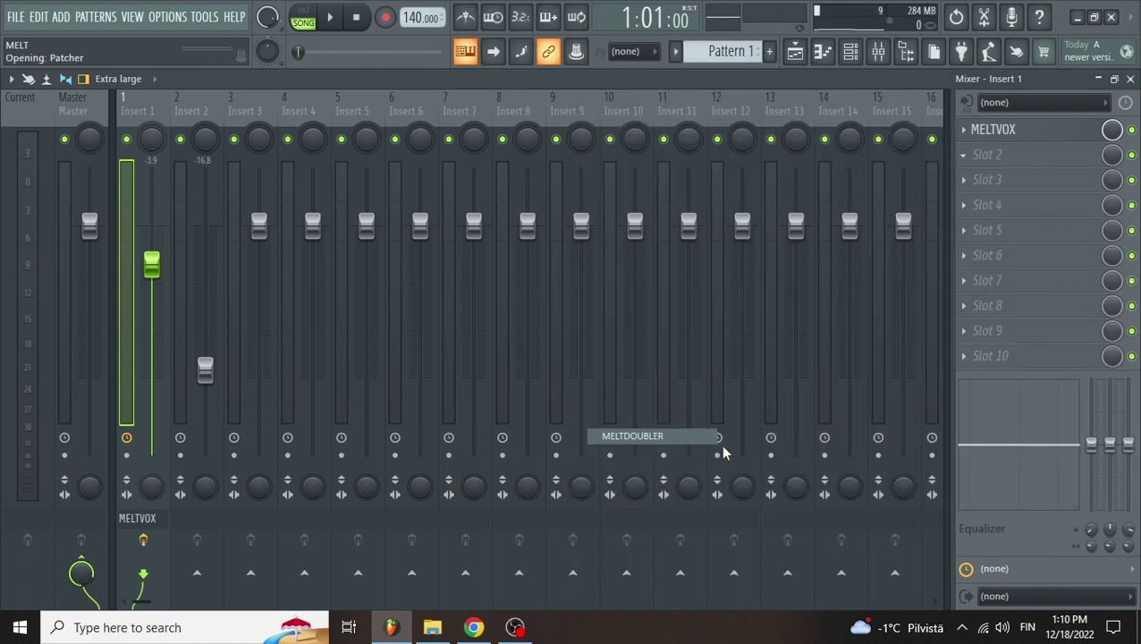
{"action": "left_click_drag", "start_coordinate": [597, 119], "coordinate": [613, 168]}
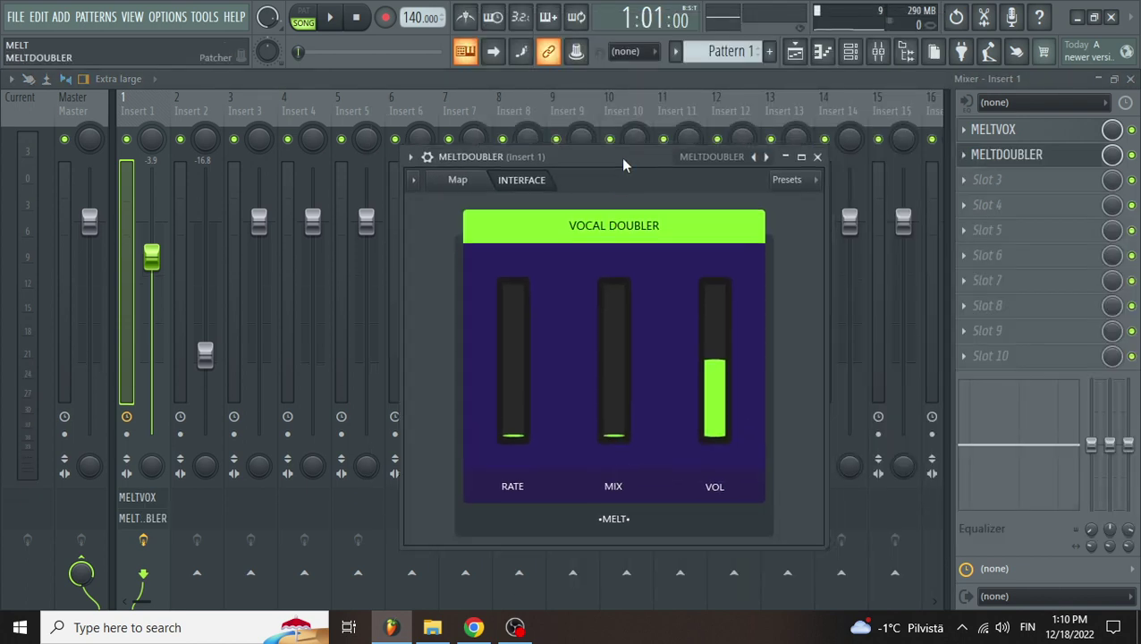
Step: While the vocal plays, set the doubler's RATE and MIX to full and its VOL to about a quarter
{"action": "key", "text": "space"}
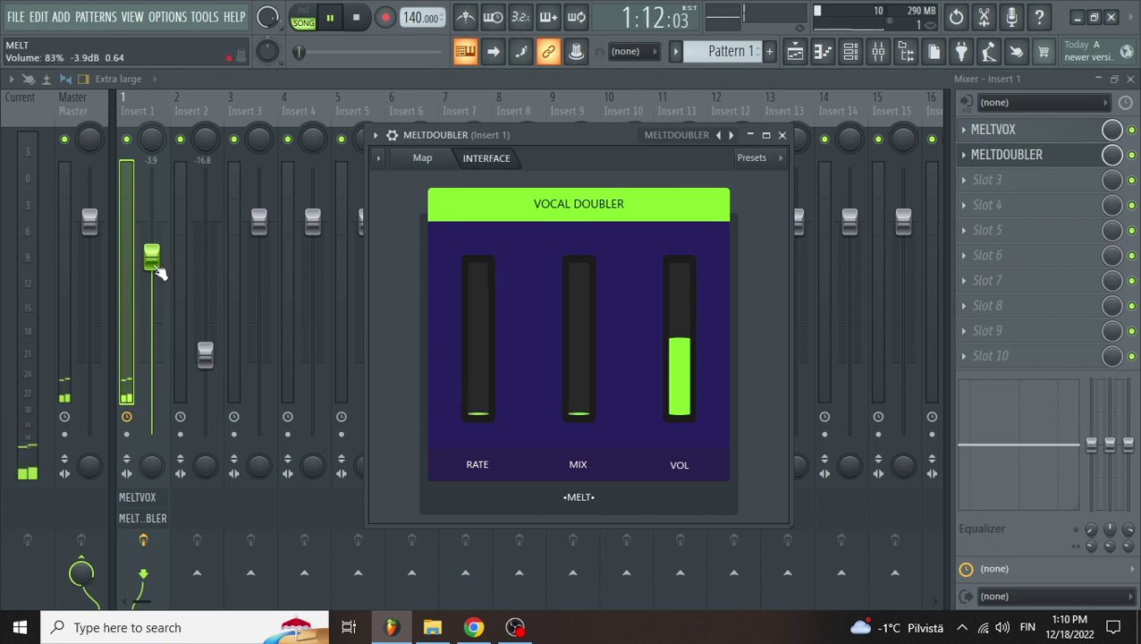
{"action": "left_click_drag", "start_coordinate": [483, 393], "coordinate": [483, 278]}
{"action": "mouse_move", "coordinate": [590, 395]}
{"action": "left_mouse_down"}
{"action": "mouse_move", "coordinate": [591, 291]}
{"action": "mouse_move", "coordinate": [591, 409]}
{"action": "mouse_move", "coordinate": [591, 394]}
{"action": "left_mouse_up"}
{"action": "left_click_drag", "start_coordinate": [497, 322], "coordinate": [496, 306]}
{"action": "mouse_move", "coordinate": [590, 413]}
{"action": "left_mouse_down"}
{"action": "mouse_move", "coordinate": [601, 408]}
{"action": "mouse_move", "coordinate": [601, 267]}
{"action": "mouse_move", "coordinate": [586, 265]}
{"action": "mouse_move", "coordinate": [594, 426]}
{"action": "left_mouse_up"}
{"action": "key", "text": "space"}
{"action": "key", "text": "space"}
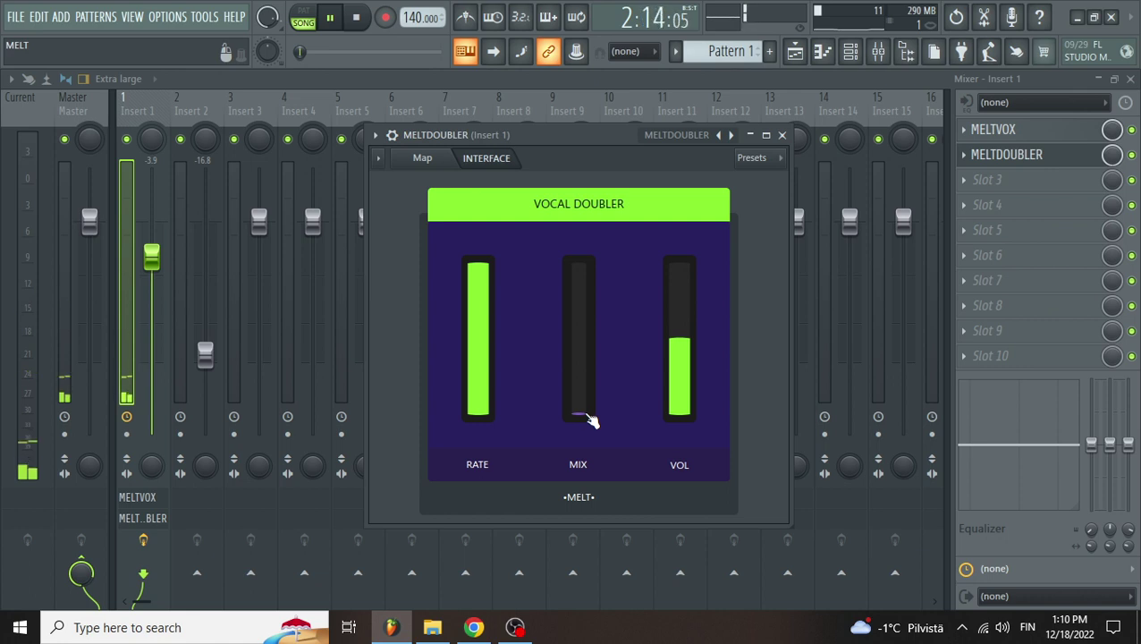
{"action": "left_click_drag", "start_coordinate": [591, 420], "coordinate": [579, 273]}
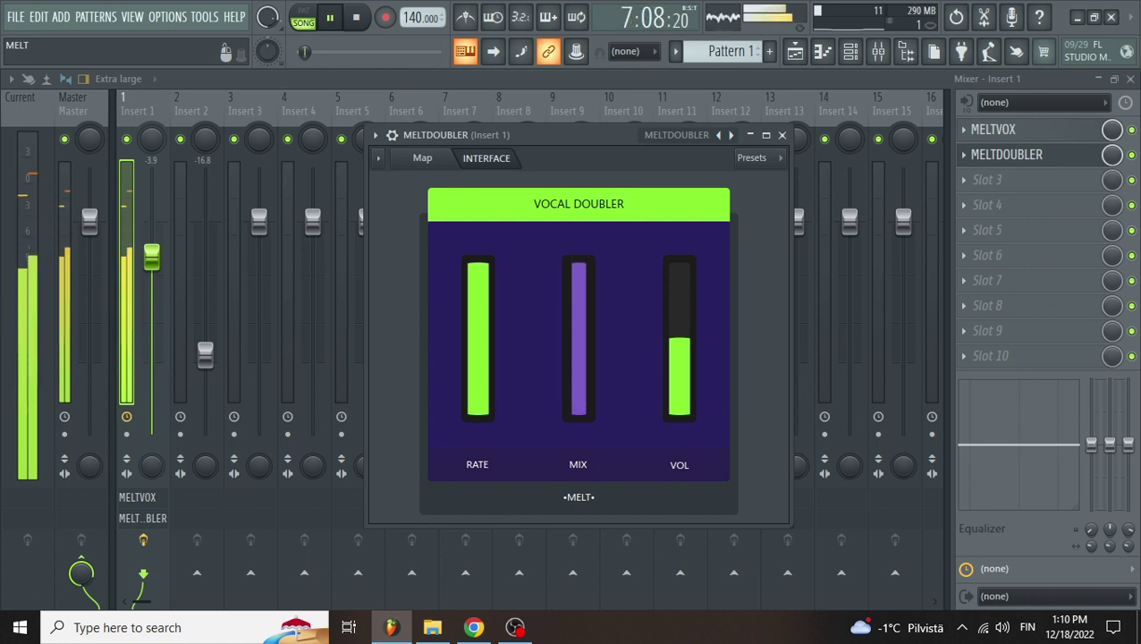
{"action": "left_click_drag", "start_coordinate": [474, 306], "coordinate": [491, 261]}
{"action": "left_click_drag", "start_coordinate": [691, 336], "coordinate": [696, 379]}
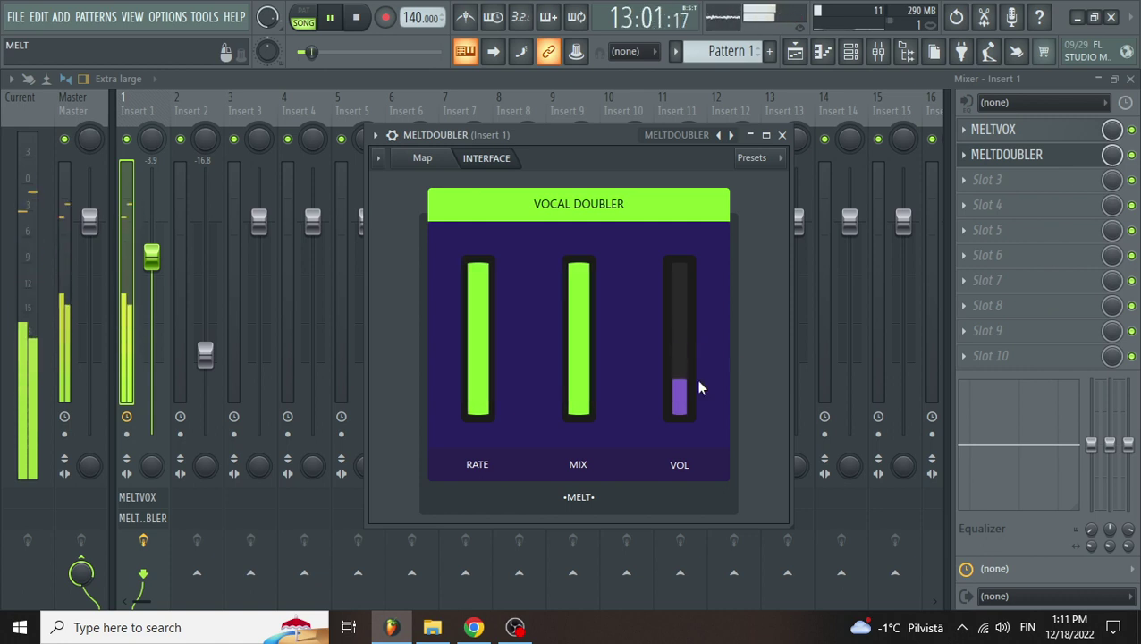
Step: Close MELTDOUBLER and switch its slot off and on during playback, leaving it active
{"action": "left_click", "coordinate": [781, 135]}
{"action": "left_click", "coordinate": [1132, 155]}
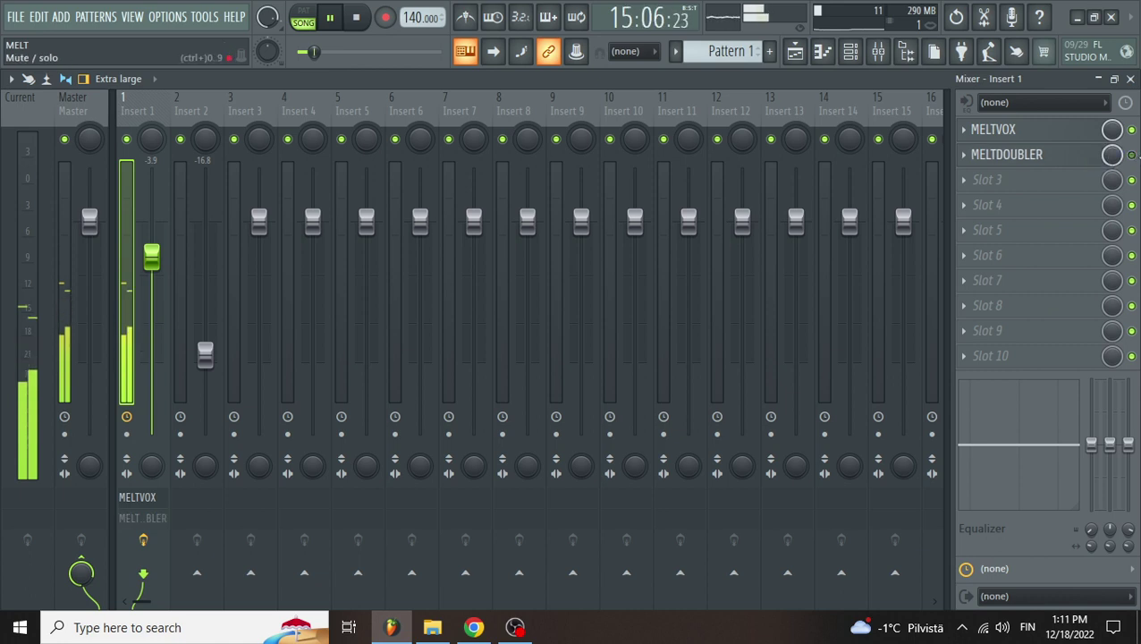
{"action": "left_click", "coordinate": [1131, 155]}
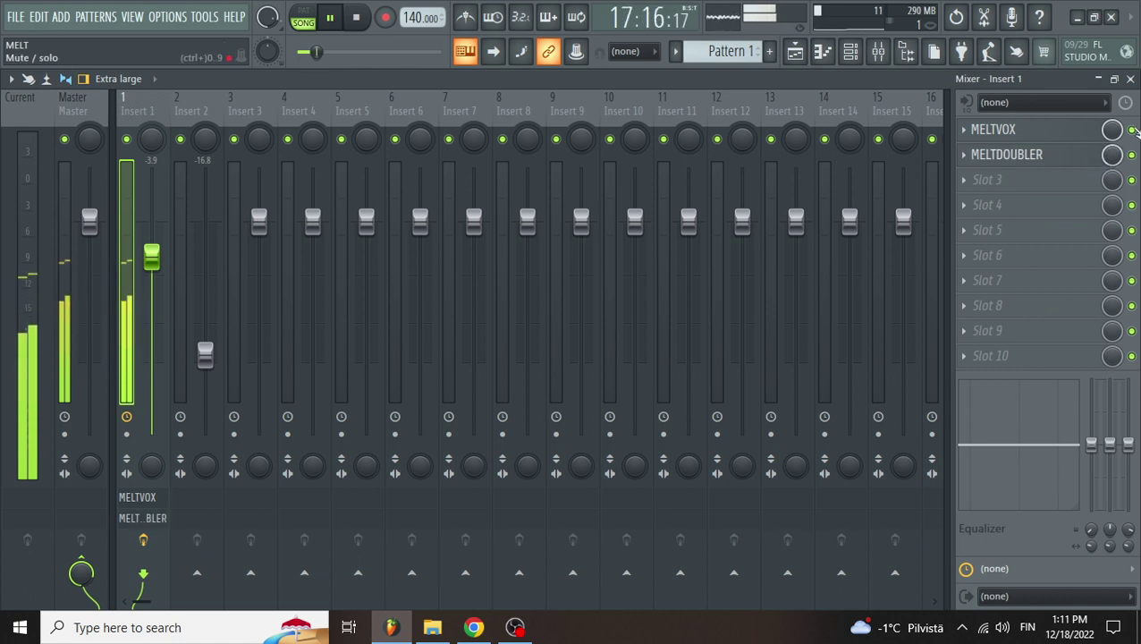
{"action": "key", "text": "space"}
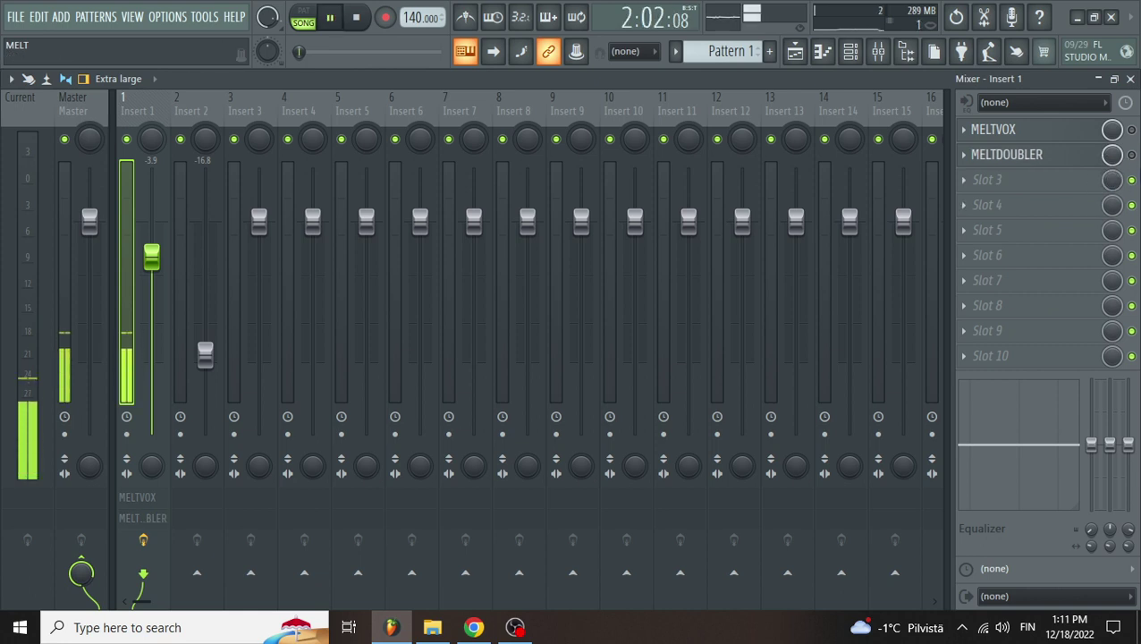
{"action": "left_click", "coordinate": [1131, 154]}
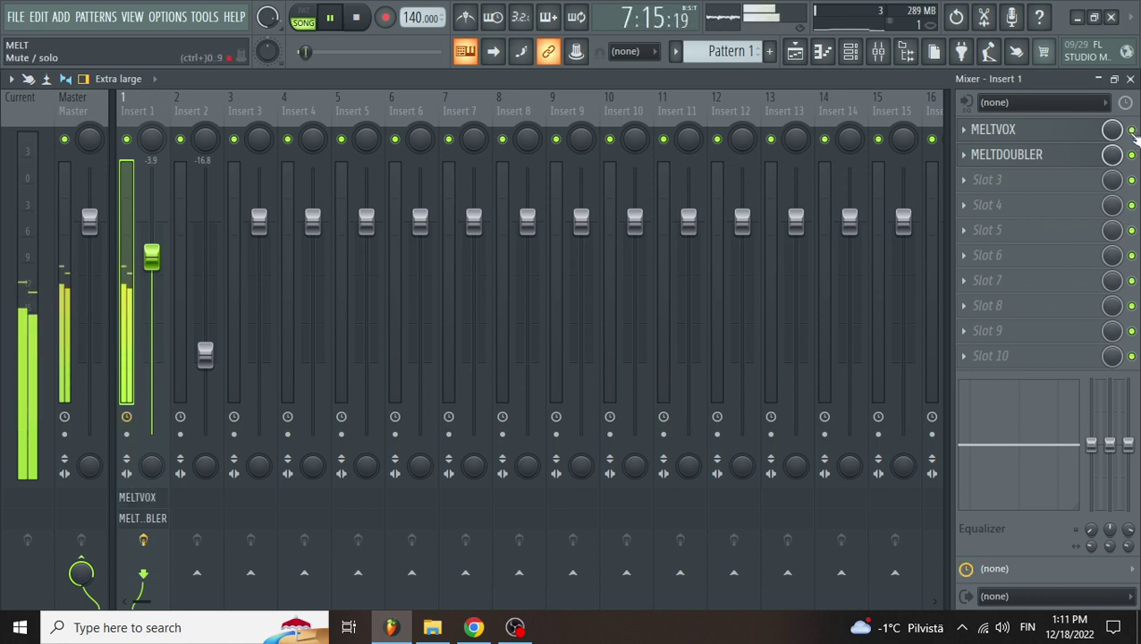
{"action": "key", "text": "space"}
Step: Mute the Track 1 vocal, unmute Track 2, and play from bar 17
{"action": "left_click", "coordinate": [1130, 79]}
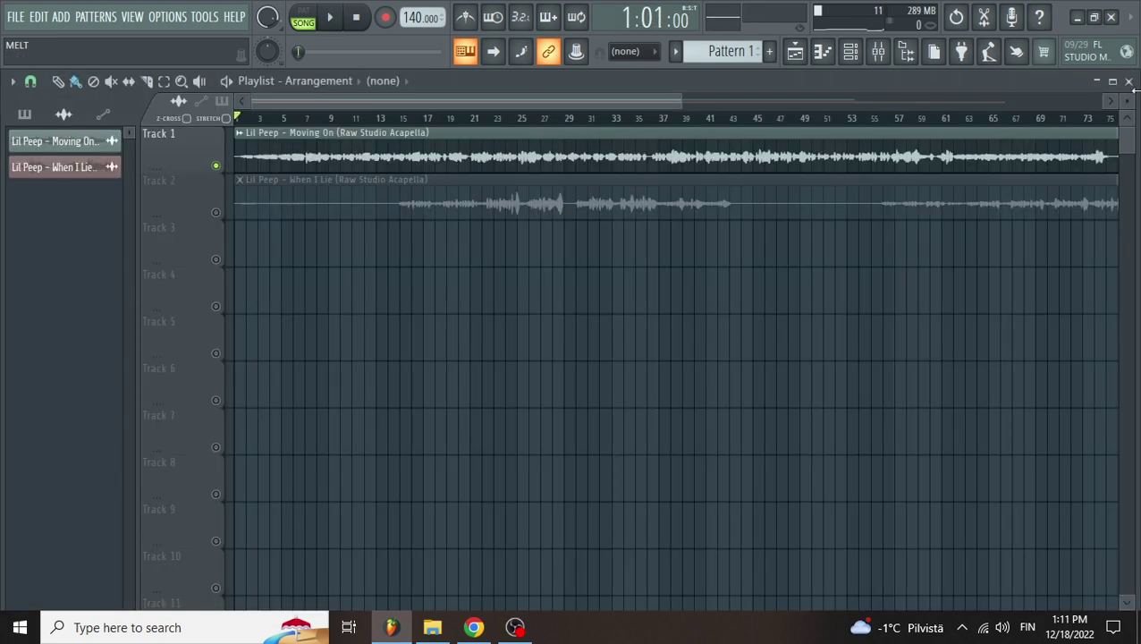
{"action": "left_click", "coordinate": [218, 167]}
{"action": "left_click", "coordinate": [217, 213]}
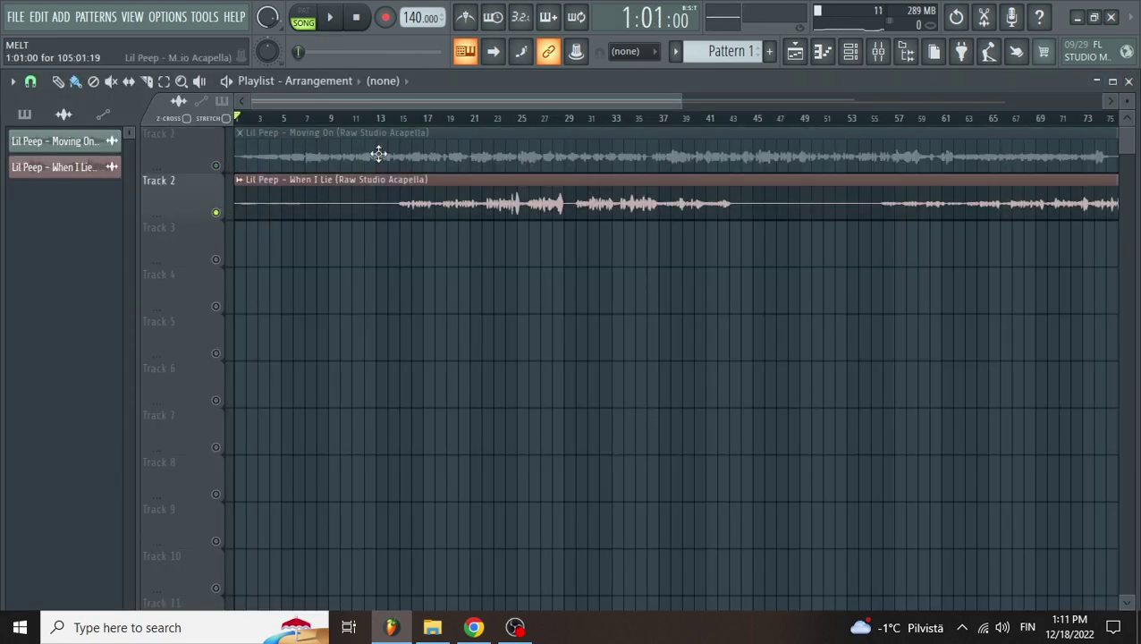
{"action": "left_click", "coordinate": [426, 119]}
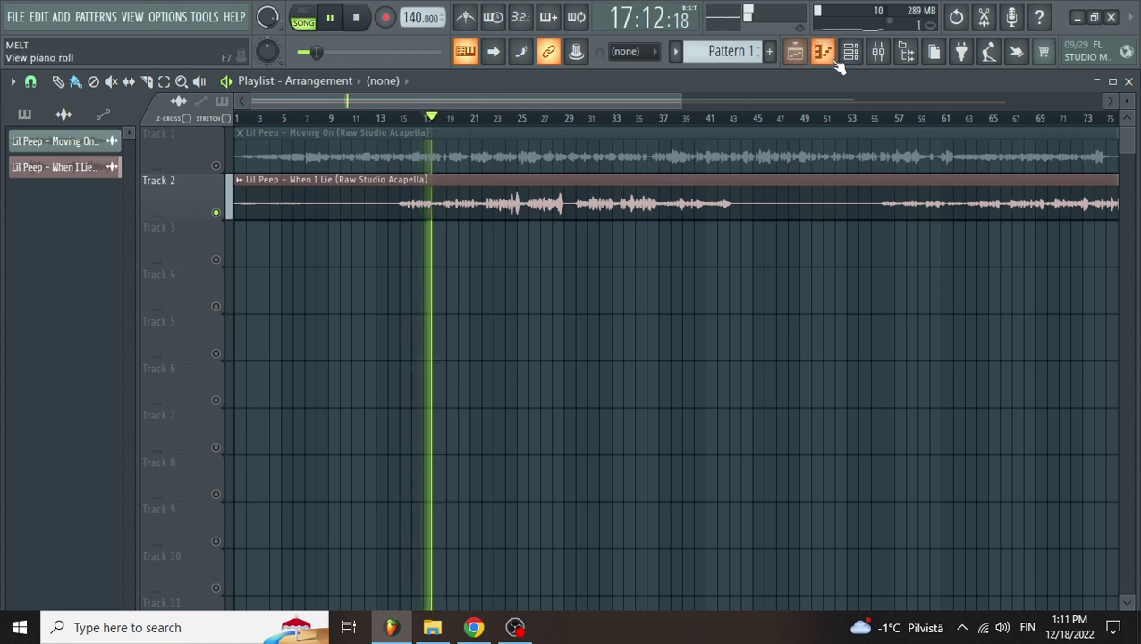
Step: Turn off all of Insert 1's effects and replay to hear the dry vocal
{"action": "left_click", "coordinate": [879, 51]}
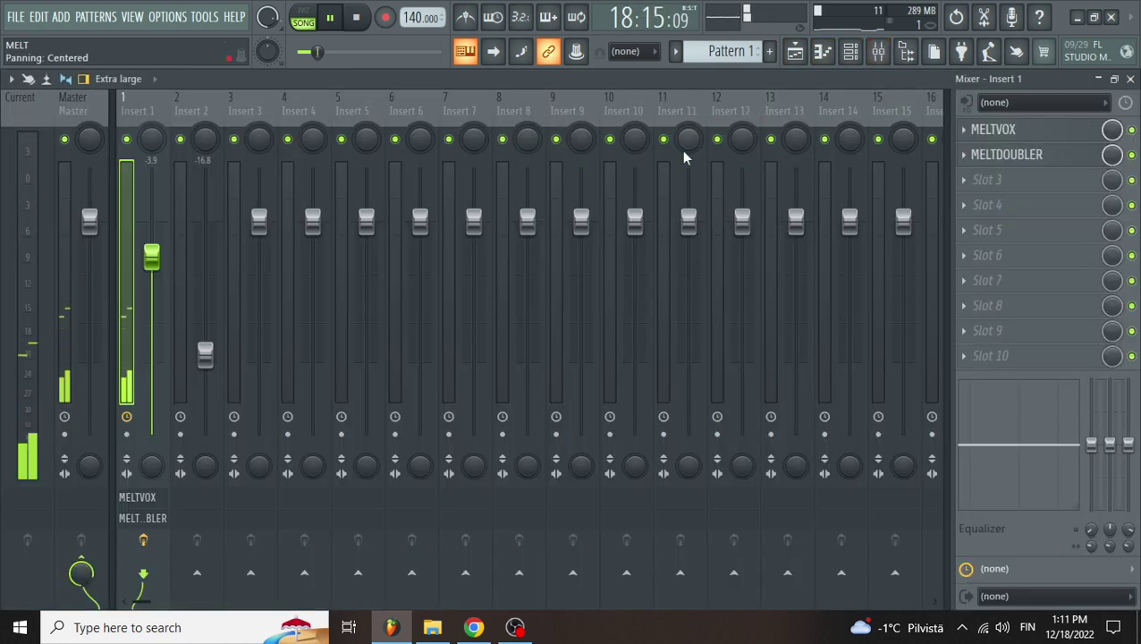
{"action": "left_click", "coordinate": [146, 542]}
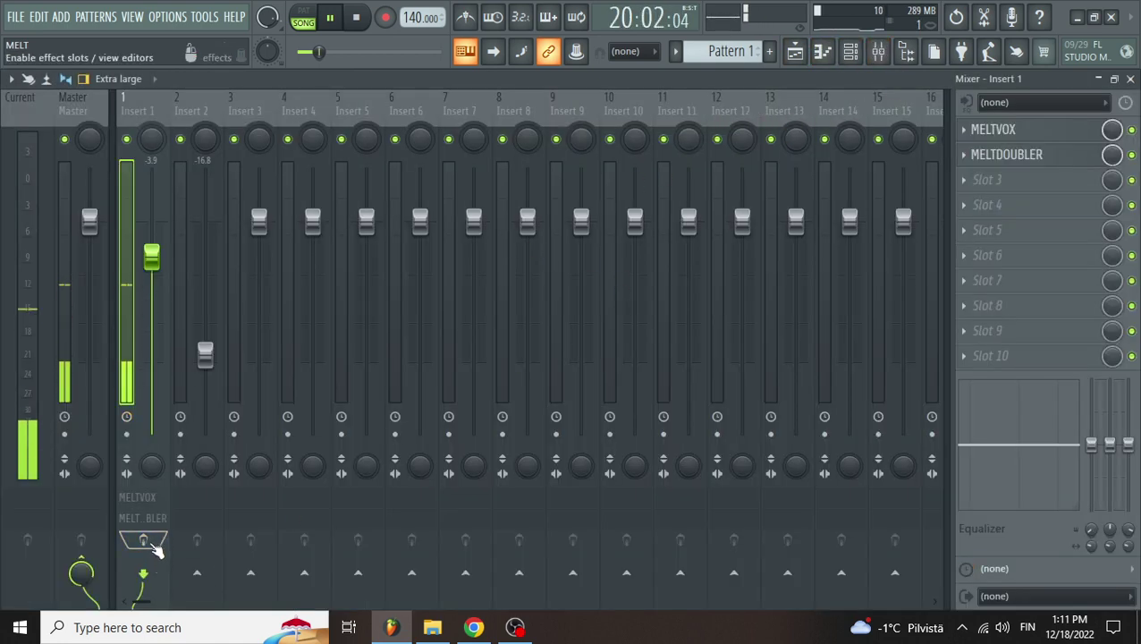
{"action": "key", "text": "space"}
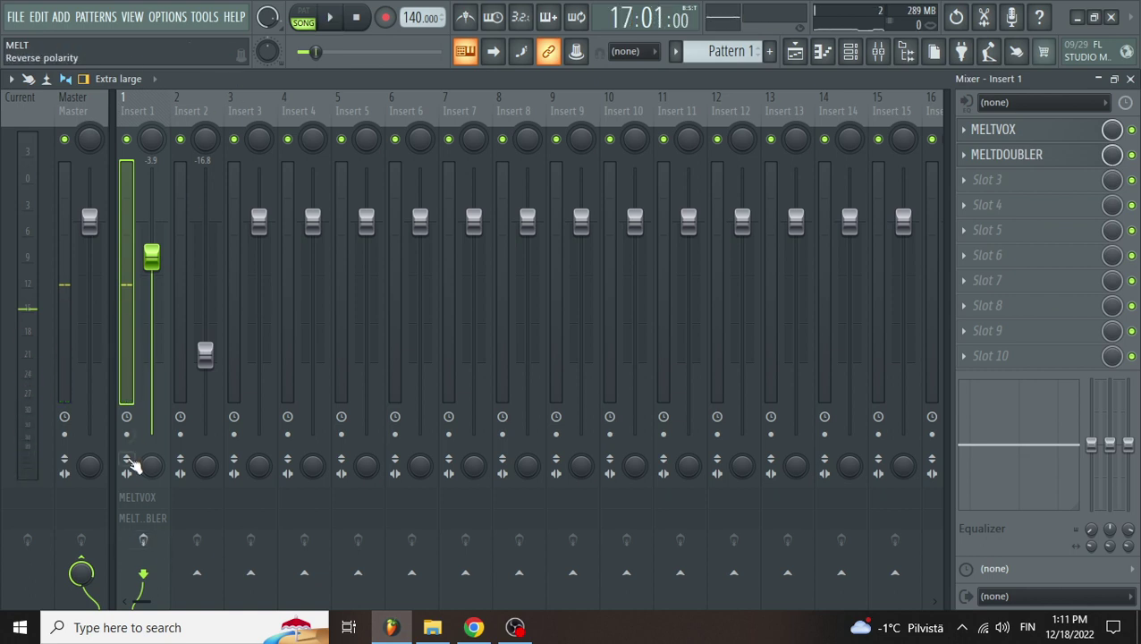
{"action": "key", "text": "space"}
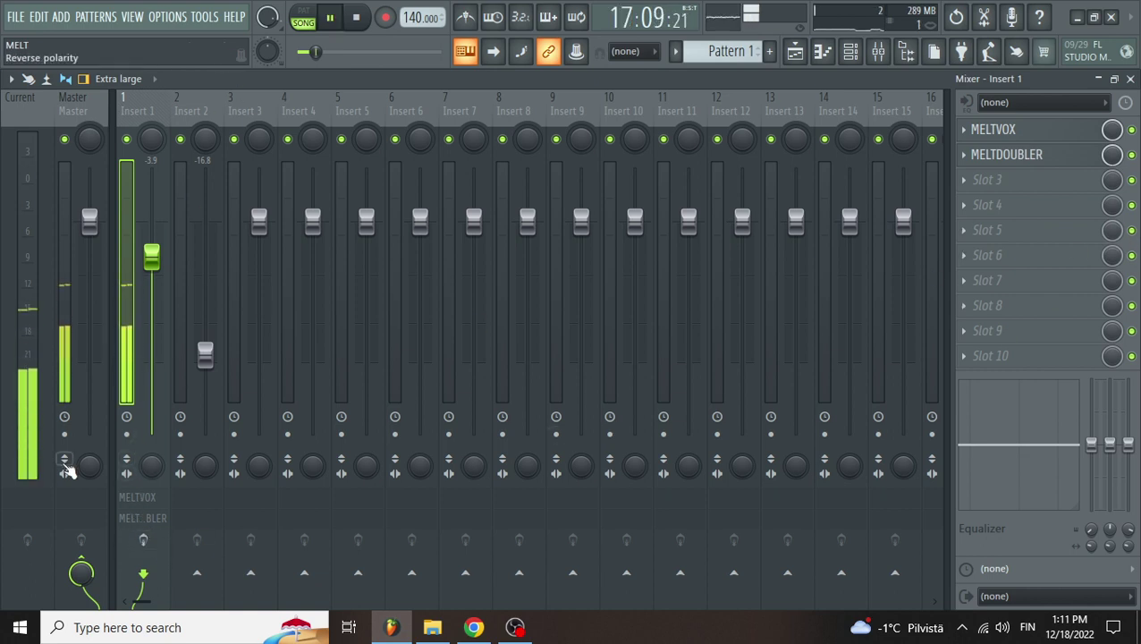
Step: Re-enable Insert 1's effects, disable MELTDOUBLER, and bring up the MELTVOX editor
{"action": "left_click", "coordinate": [143, 542]}
{"action": "left_click", "coordinate": [1131, 155]}
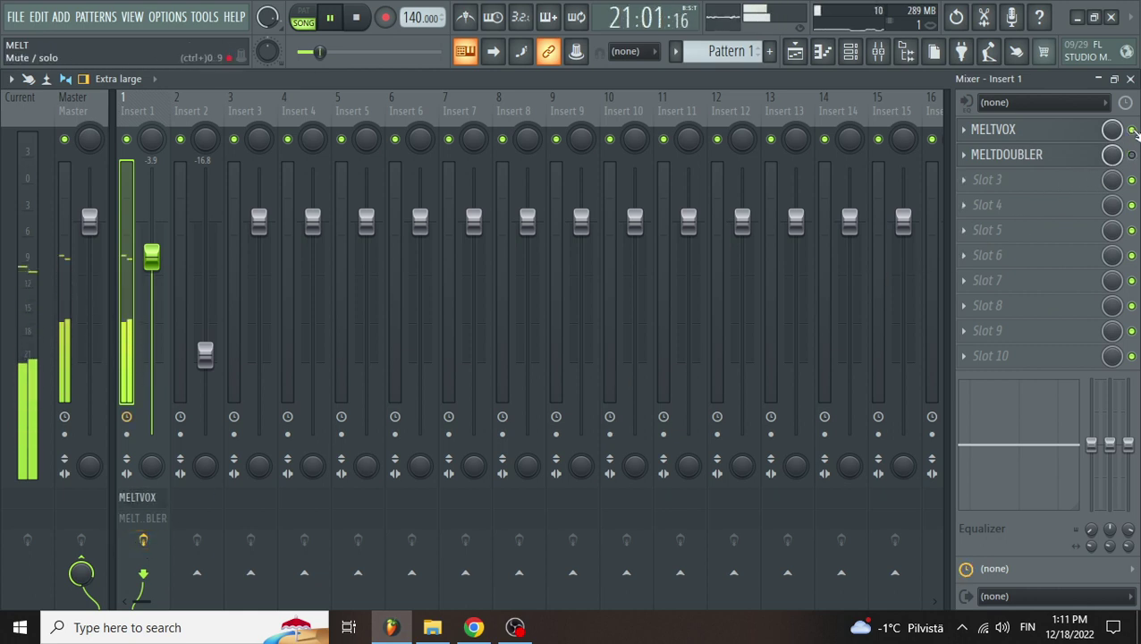
{"action": "left_click", "coordinate": [1099, 130]}
Step: Toggle MELTVOX's Bypass to compare, then disable MELTVOX and re-enable MELTDOUBLER
{"action": "left_click", "coordinate": [775, 512]}
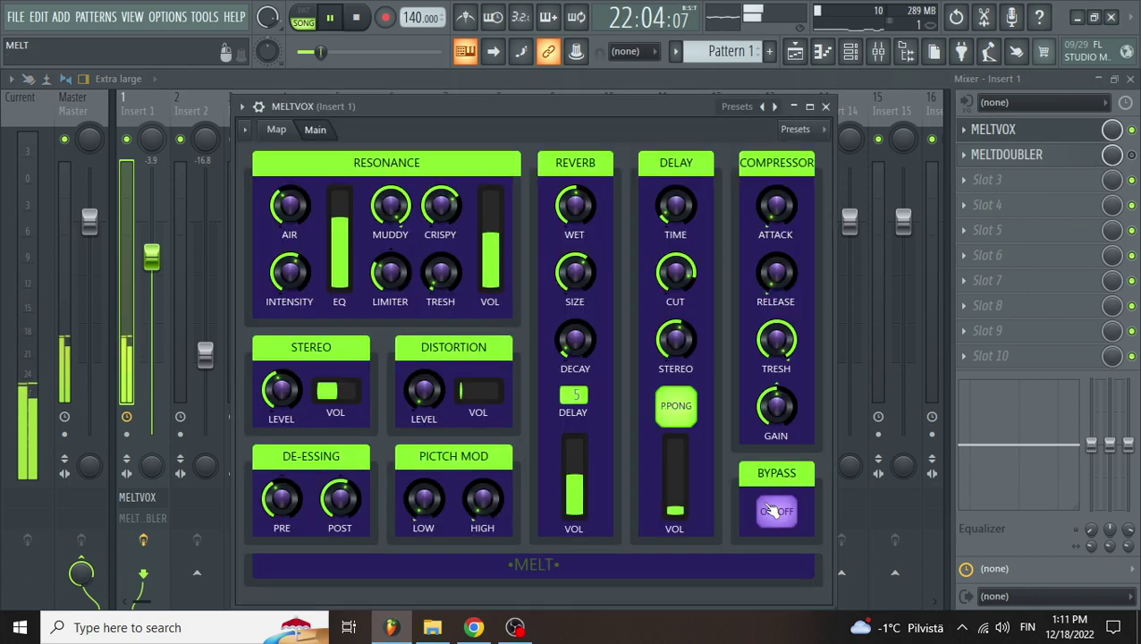
{"action": "left_click", "coordinate": [775, 512]}
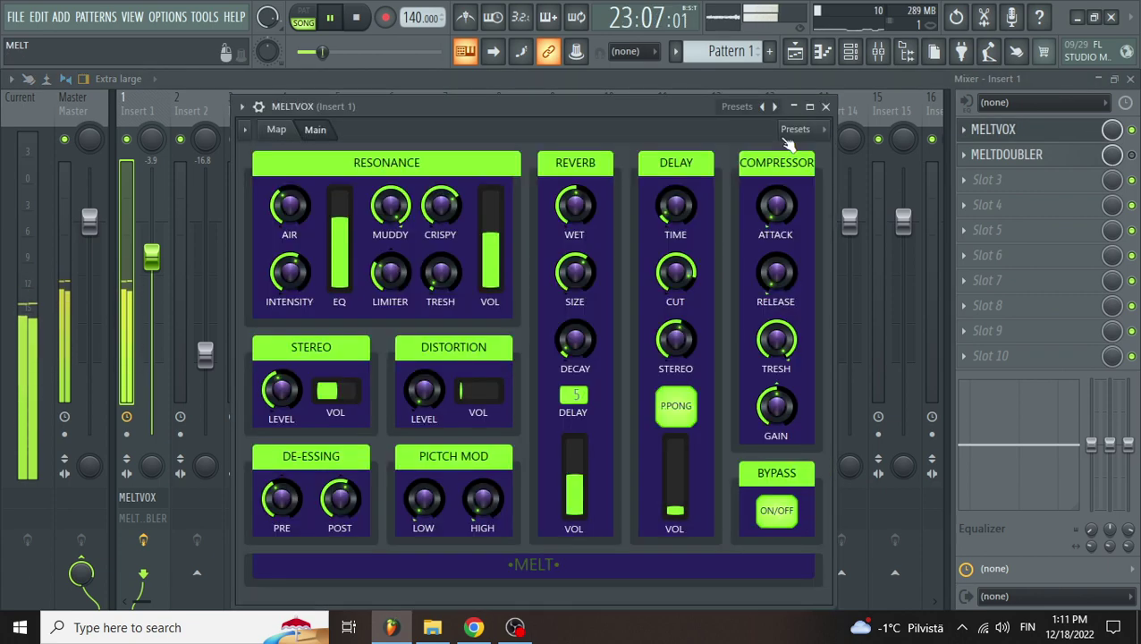
{"action": "left_click", "coordinate": [825, 106]}
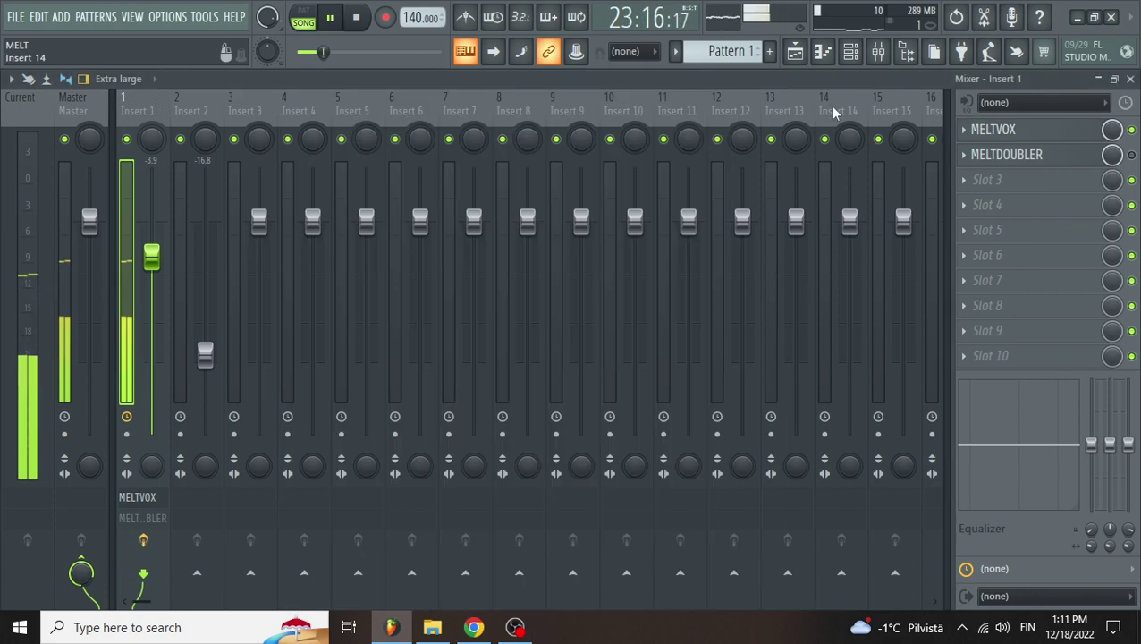
{"action": "left_click", "coordinate": [1131, 130]}
{"action": "left_click", "coordinate": [1131, 154]}
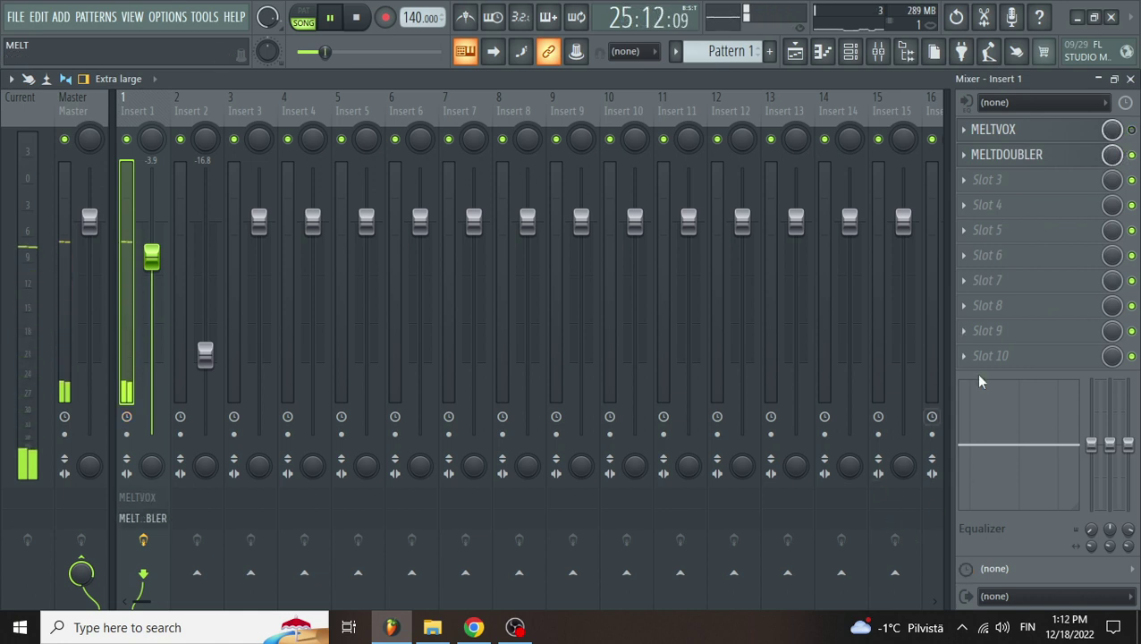
Step: Briefly view the MELTDOUBLER controls, then stop playback and return to the start
{"action": "left_click", "coordinate": [1072, 158]}
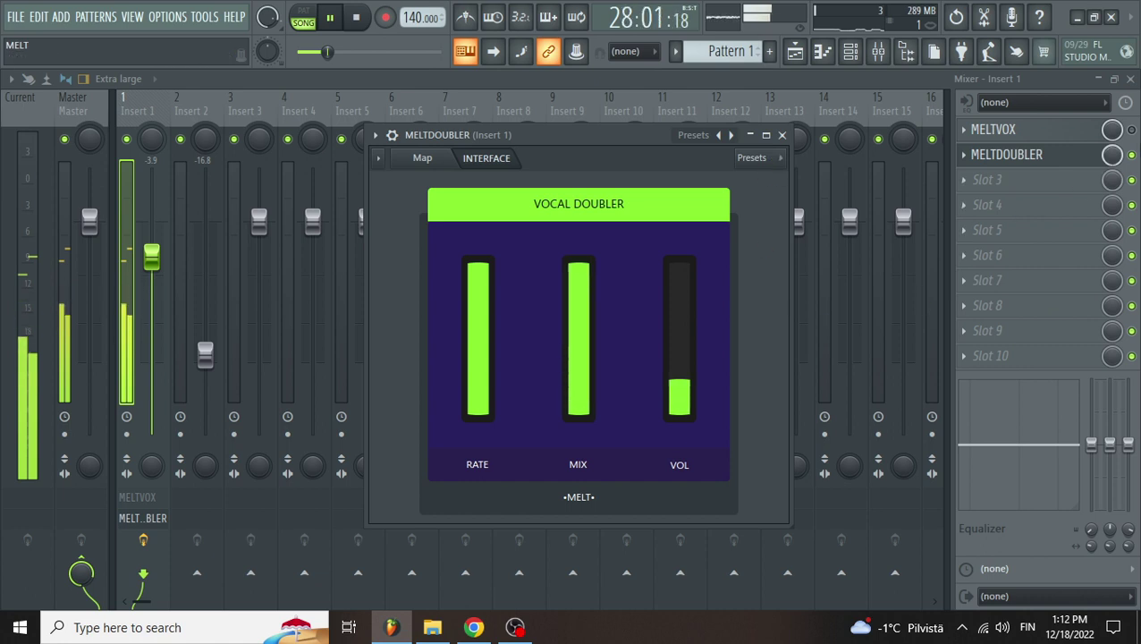
{"action": "left_click", "coordinate": [1132, 154]}
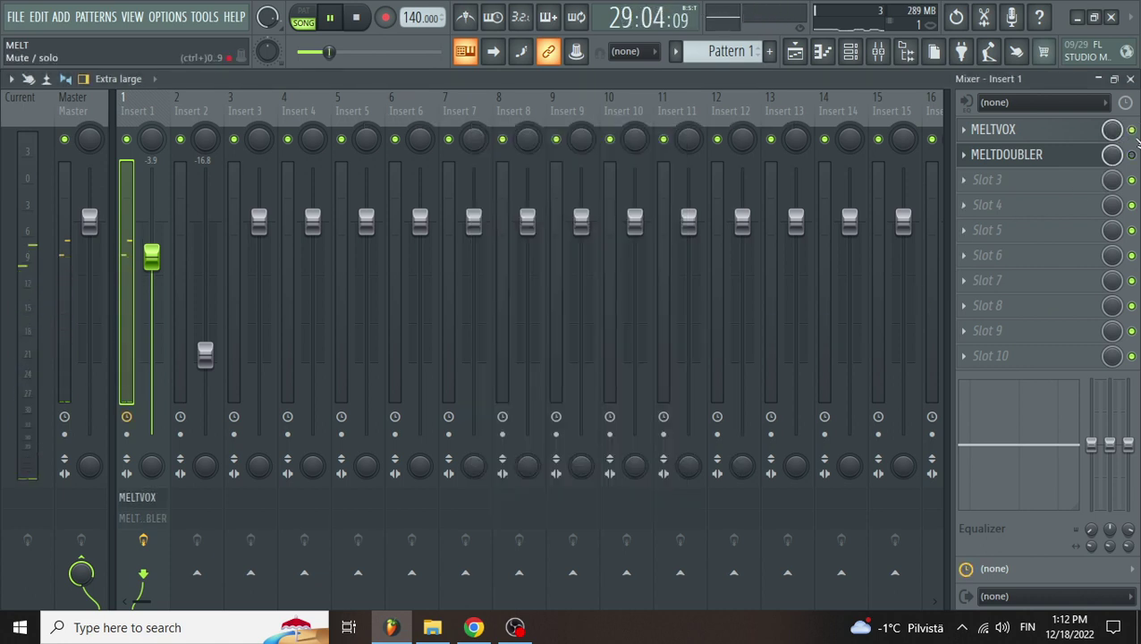
{"action": "key", "text": "space"}
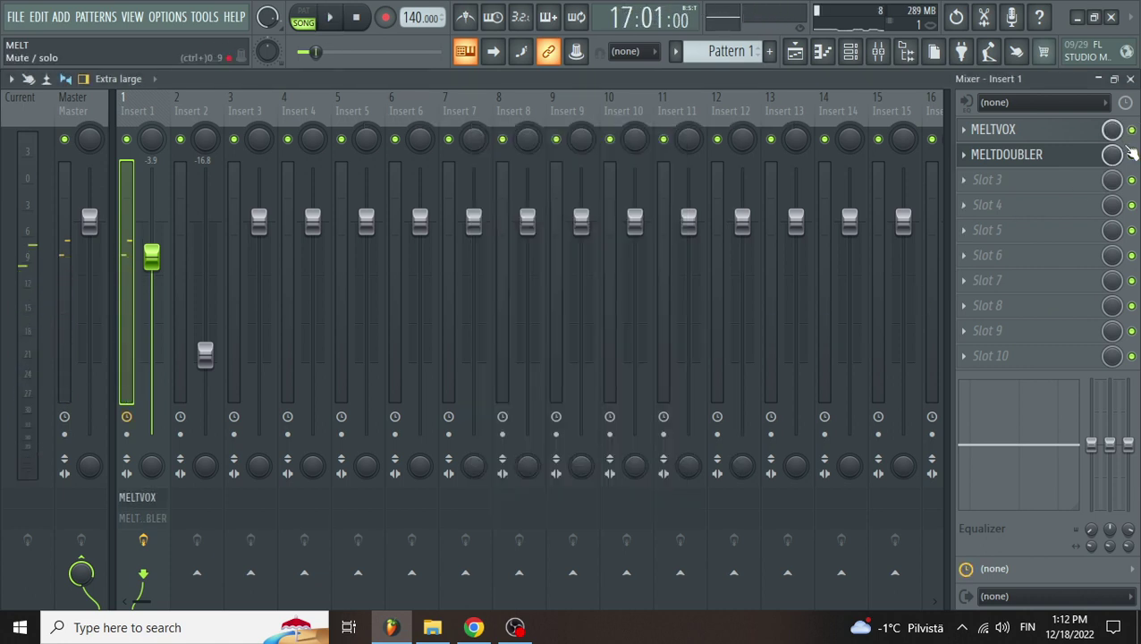
Step: Reopen the MELTDOUBLER window, reposition it a few times, then close it
{"action": "left_click", "coordinate": [1020, 159]}
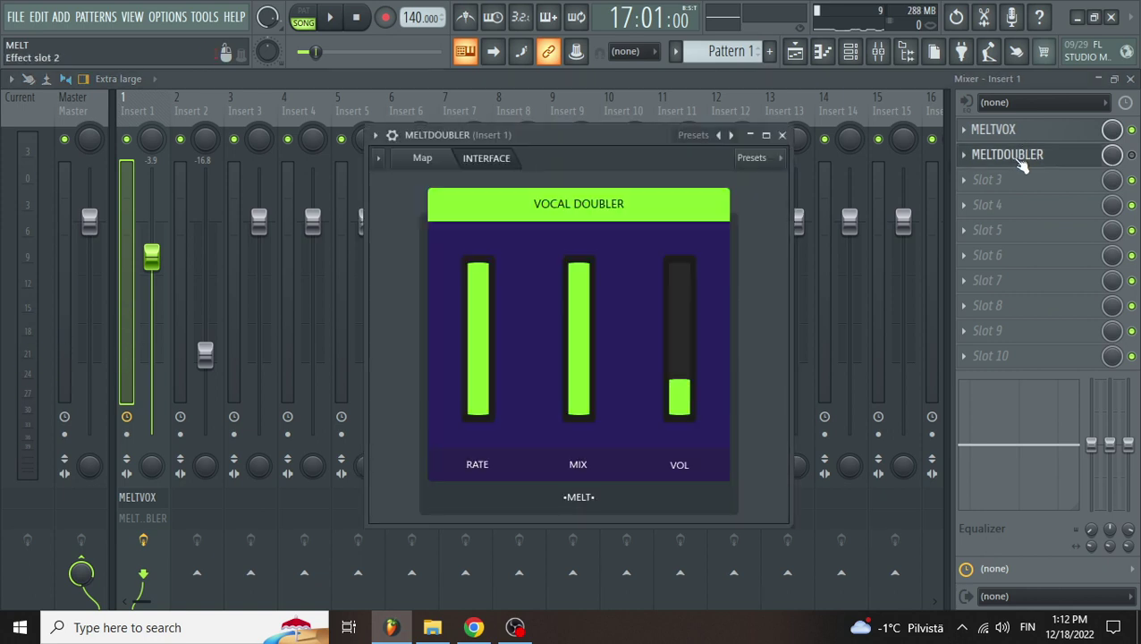
{"action": "mouse_move", "coordinate": [613, 151]}
{"action": "left_mouse_down"}
{"action": "mouse_move", "coordinate": [597, 172]}
{"action": "mouse_move", "coordinate": [629, 146]}
{"action": "left_mouse_up"}
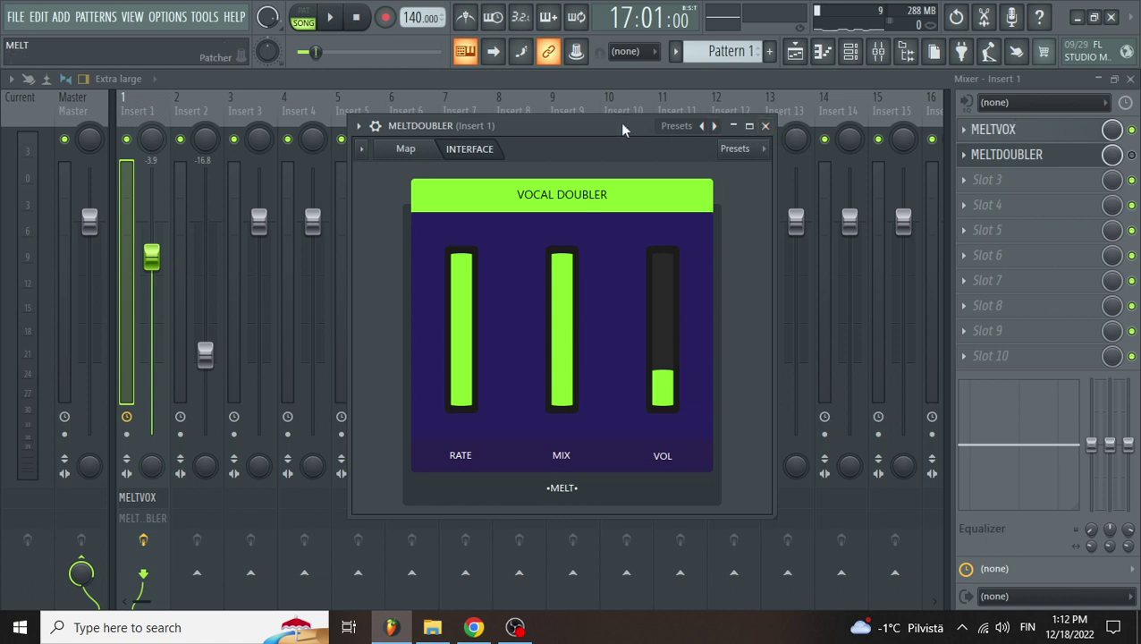
{"action": "left_click_drag", "start_coordinate": [623, 131], "coordinate": [668, 149]}
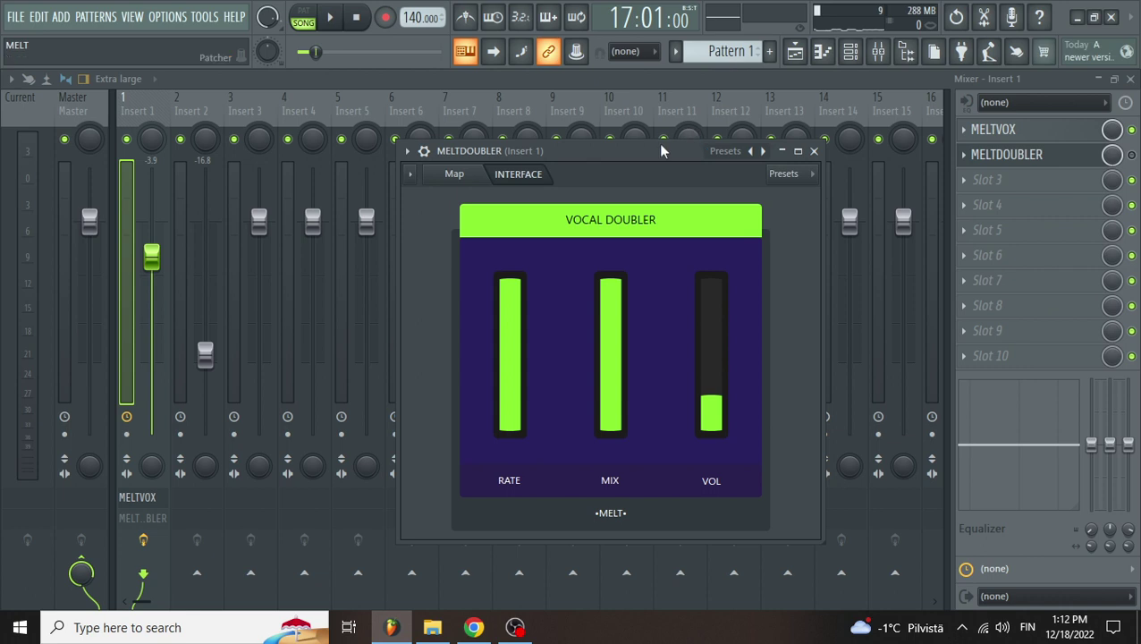
{"action": "mouse_move", "coordinate": [649, 148]}
{"action": "left_mouse_down"}
{"action": "mouse_move", "coordinate": [654, 190]}
{"action": "mouse_move", "coordinate": [640, 142]}
{"action": "left_mouse_up"}
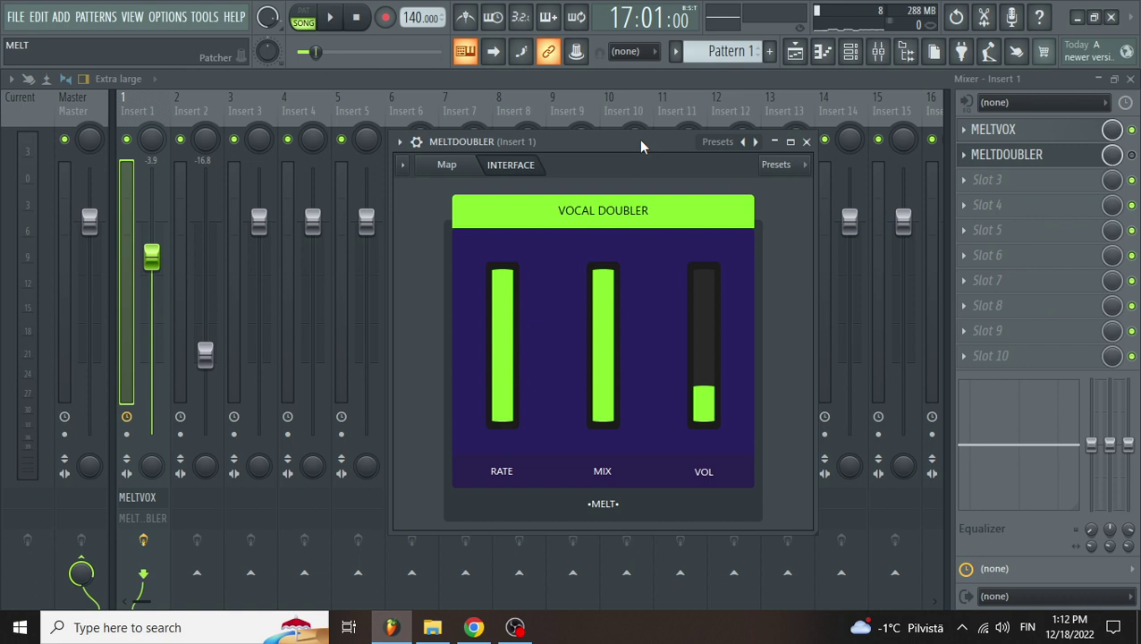
{"action": "left_click_drag", "start_coordinate": [639, 141], "coordinate": [627, 144]}
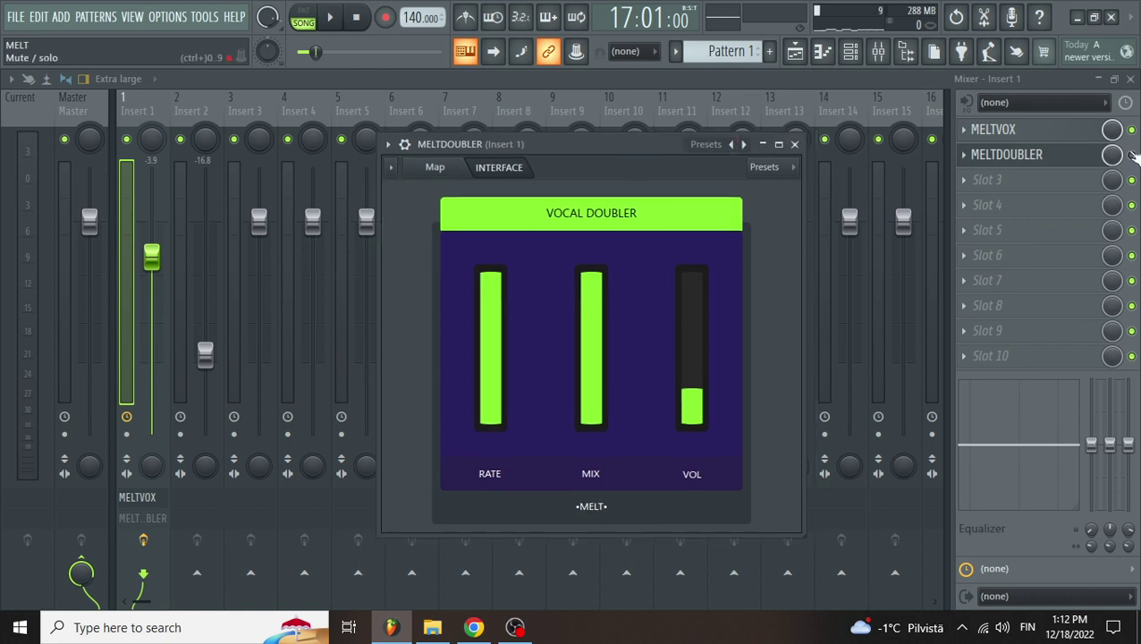
{"action": "key", "text": "Escape"}
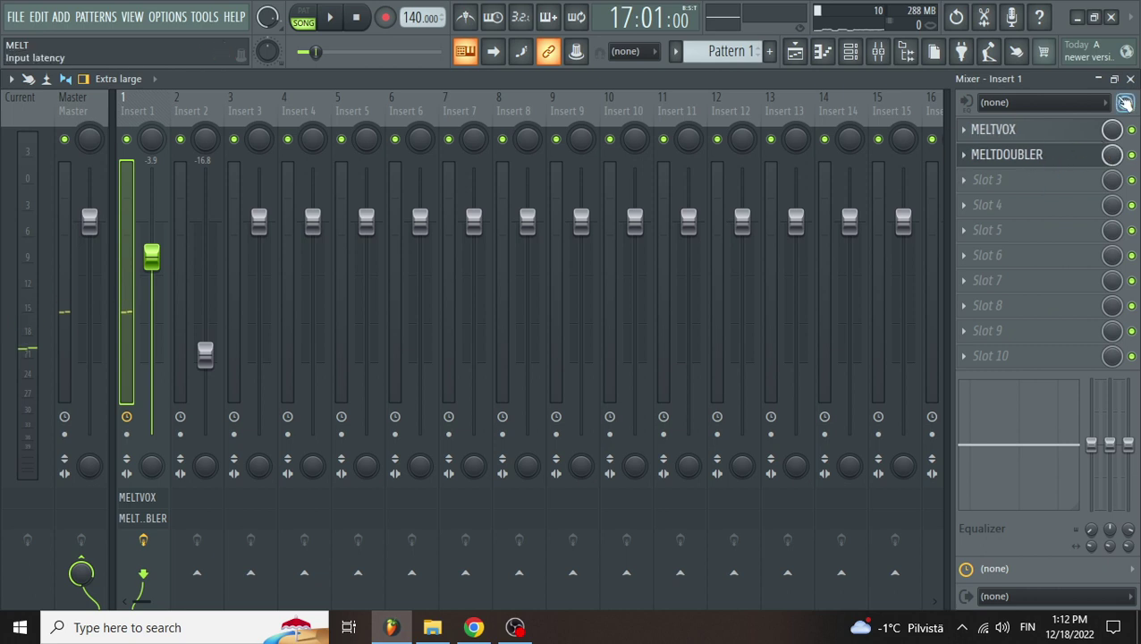
Step: Check the MELTVOX and MELTDOUBLER slot options, then briefly view the MELTVOX window
{"action": "left_click", "coordinate": [966, 134]}
{"action": "key", "text": "Escape"}
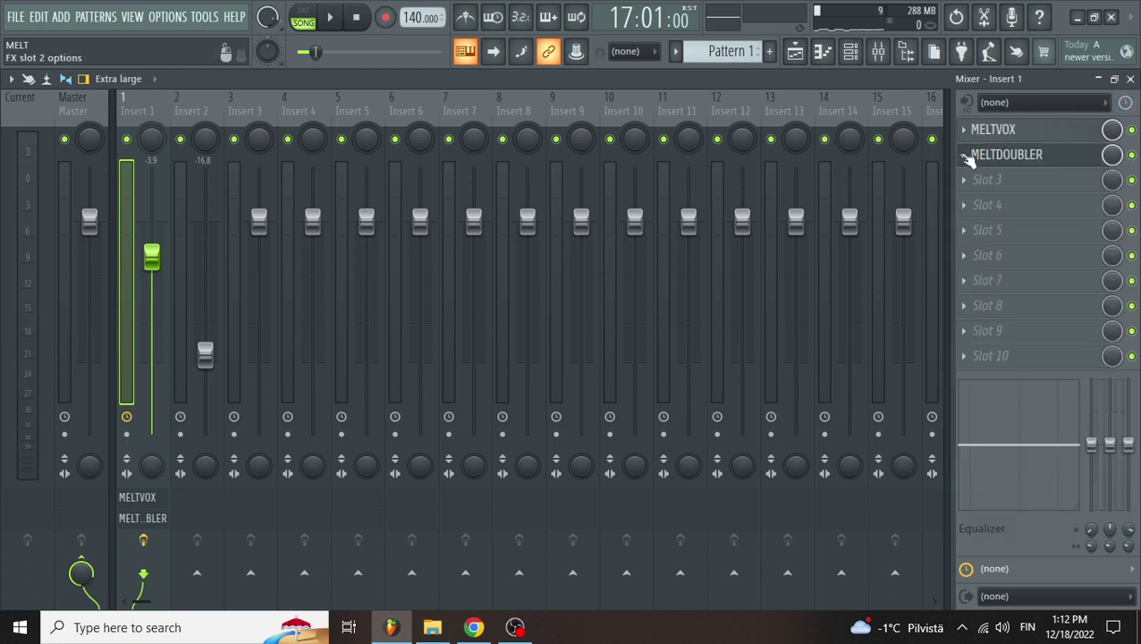
{"action": "left_click", "coordinate": [969, 158]}
{"action": "key", "text": "Escape"}
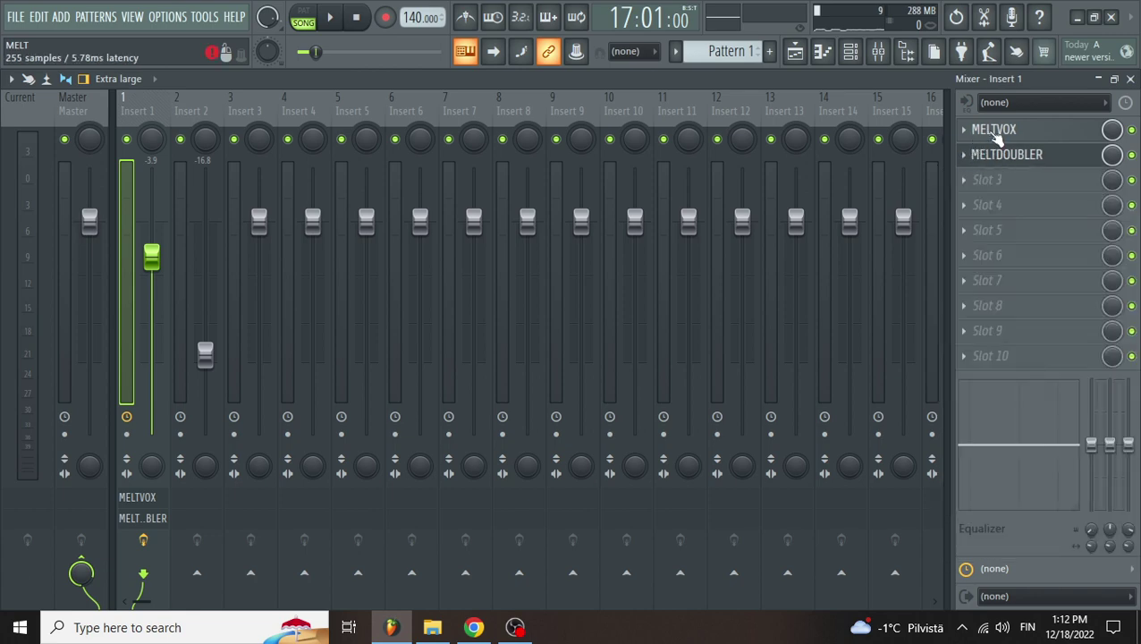
{"action": "left_click", "coordinate": [995, 129]}
{"action": "left_click", "coordinate": [996, 132]}
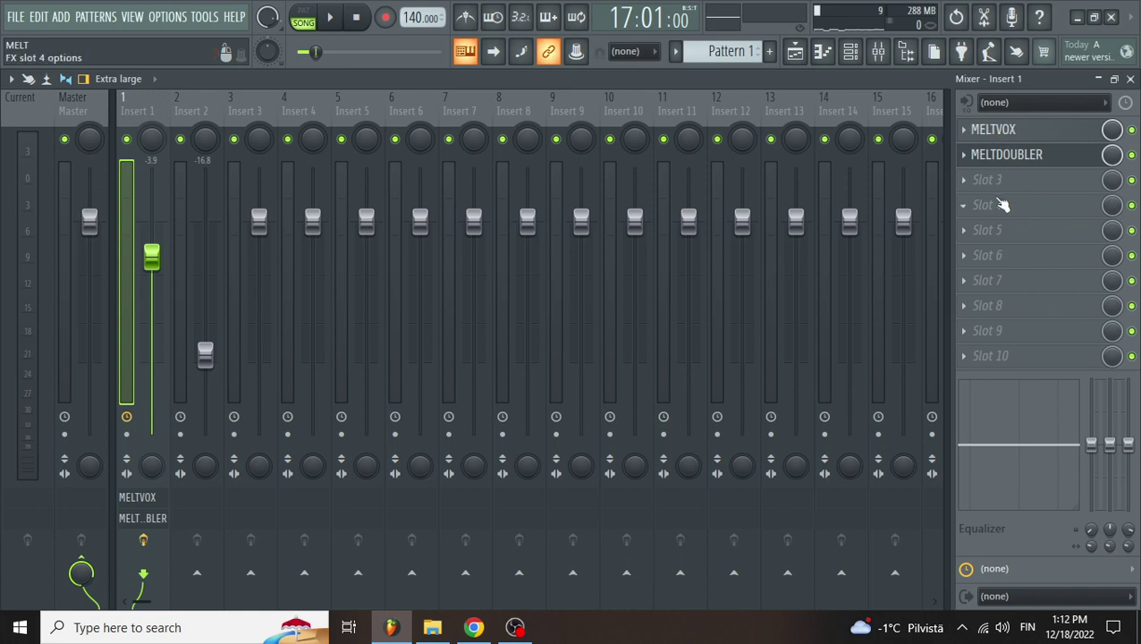
Step: Load Patcher into Insert 1's empty third effect slot
{"action": "left_click", "coordinate": [984, 184]}
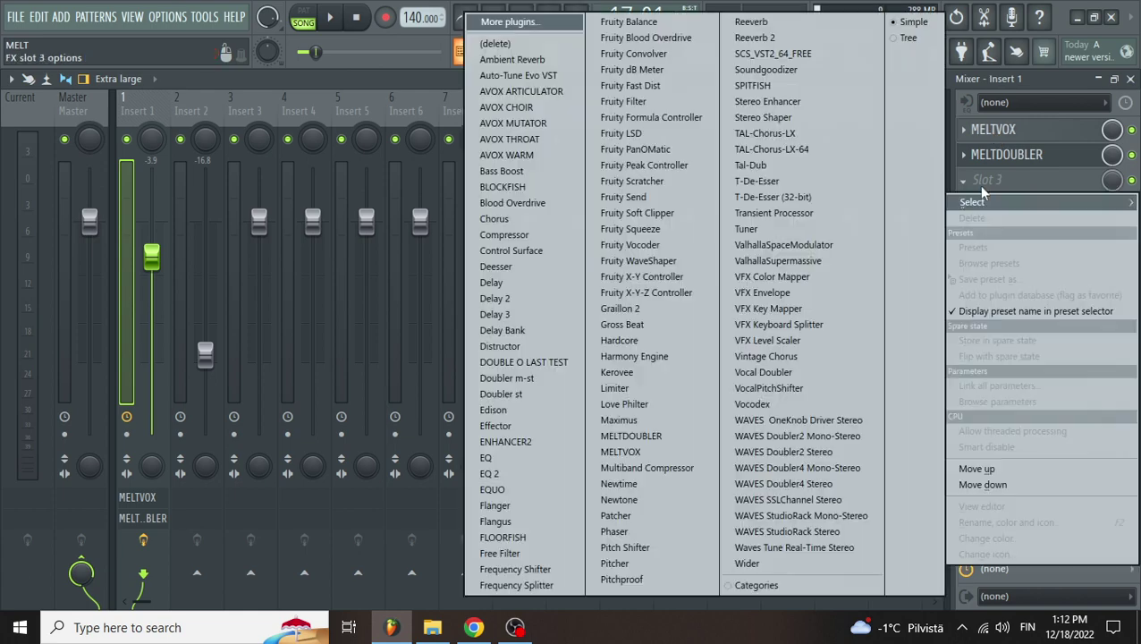
{"action": "left_click", "coordinate": [676, 519]}
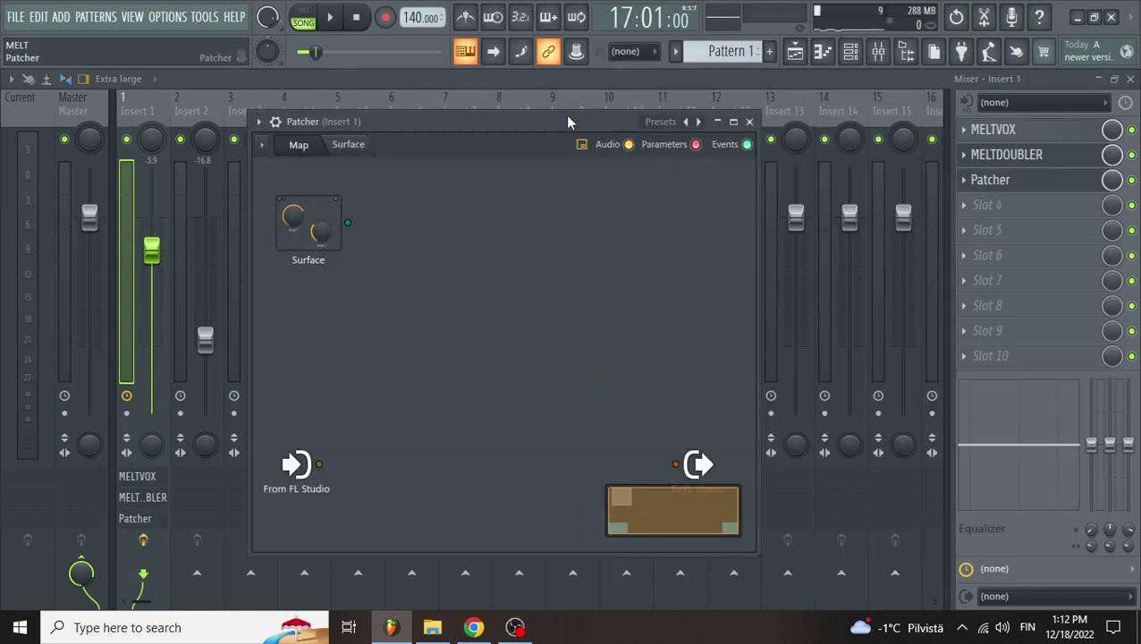
{"action": "left_click_drag", "start_coordinate": [568, 120], "coordinate": [584, 102]}
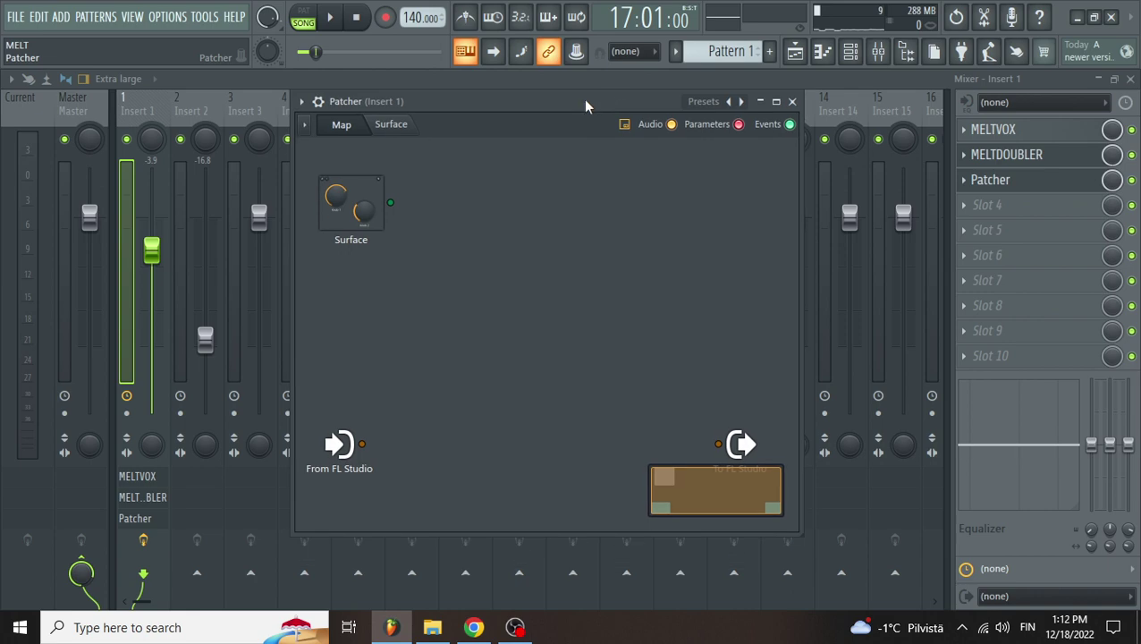
Step: Load the MELTVOX preset into Patcher from its Presets menu and reposition the window
{"action": "left_click", "coordinate": [302, 103]}
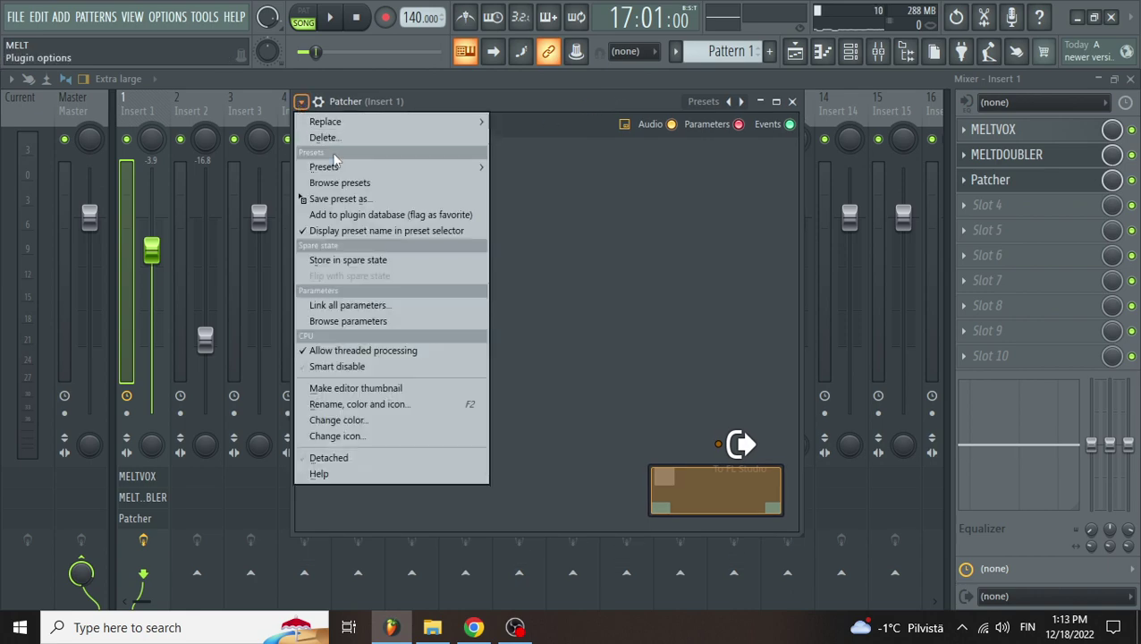
{"action": "mouse_move", "coordinate": [351, 169]}
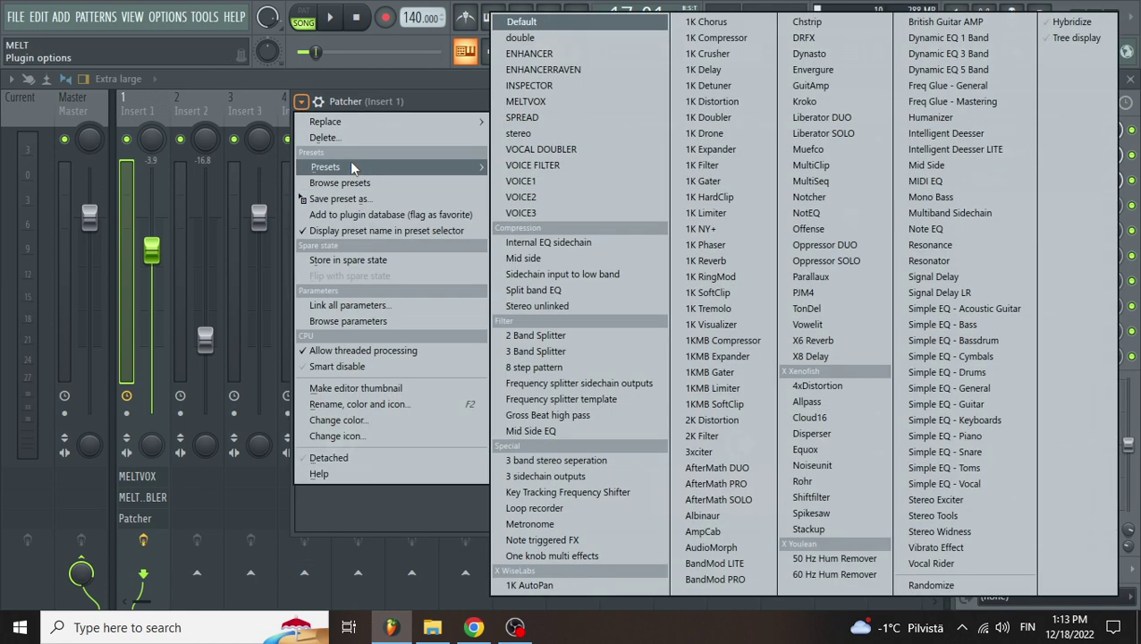
{"action": "left_click", "coordinate": [532, 106]}
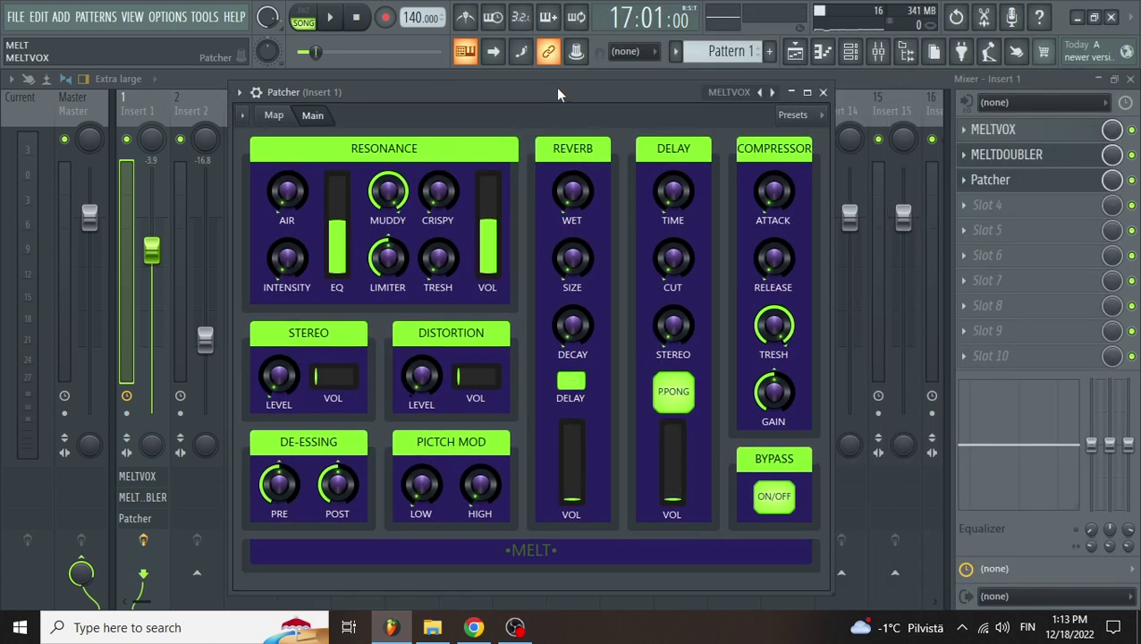
{"action": "left_click_drag", "start_coordinate": [558, 92], "coordinate": [595, 97]}
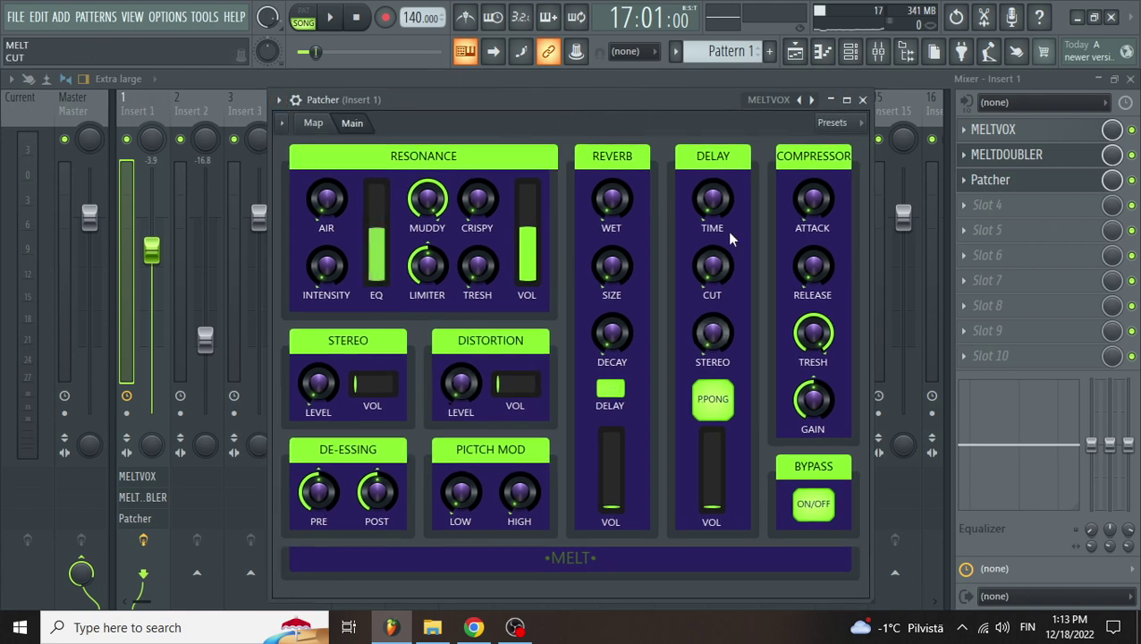
{"action": "left_click", "coordinate": [845, 129]}
{"action": "key", "text": "Escape"}
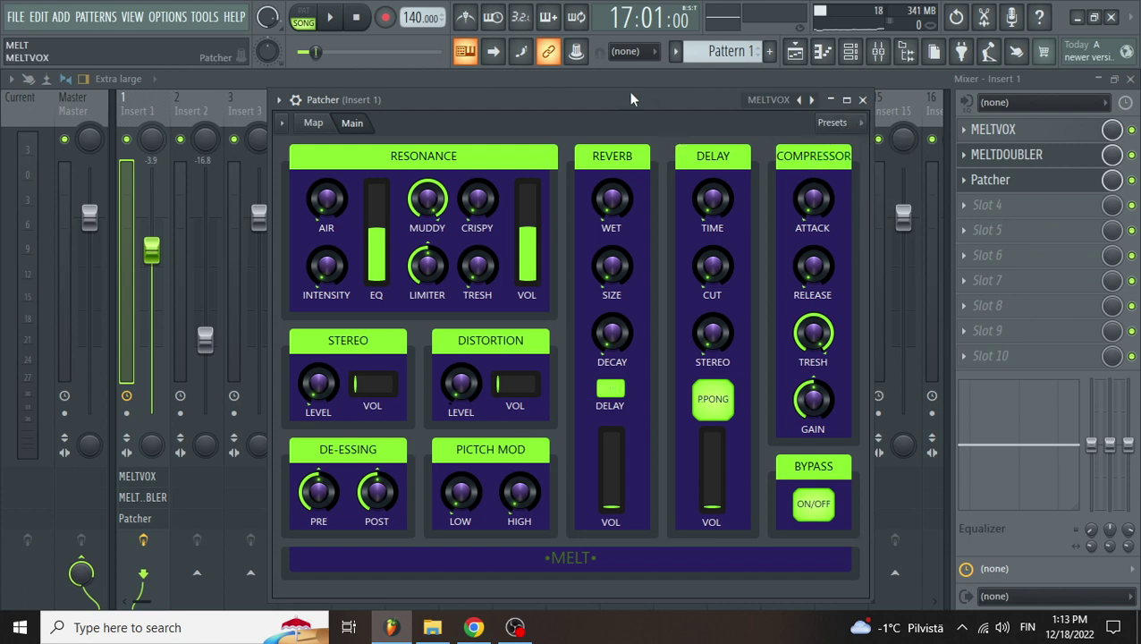
{"action": "left_click_drag", "start_coordinate": [629, 95], "coordinate": [608, 102]}
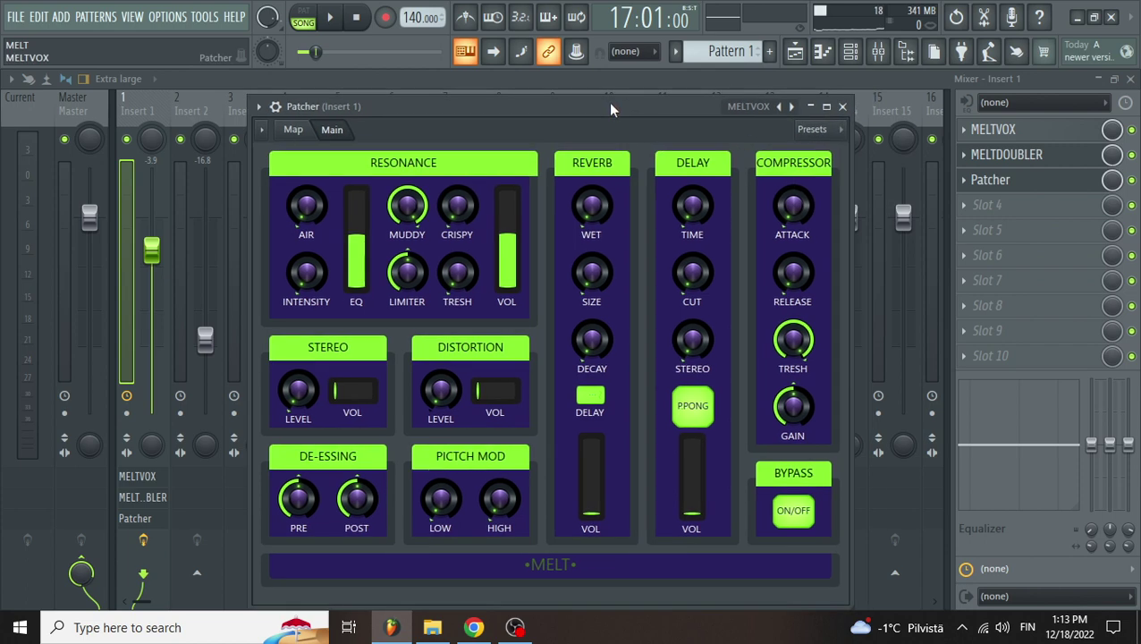
{"action": "left_click", "coordinate": [843, 106]}
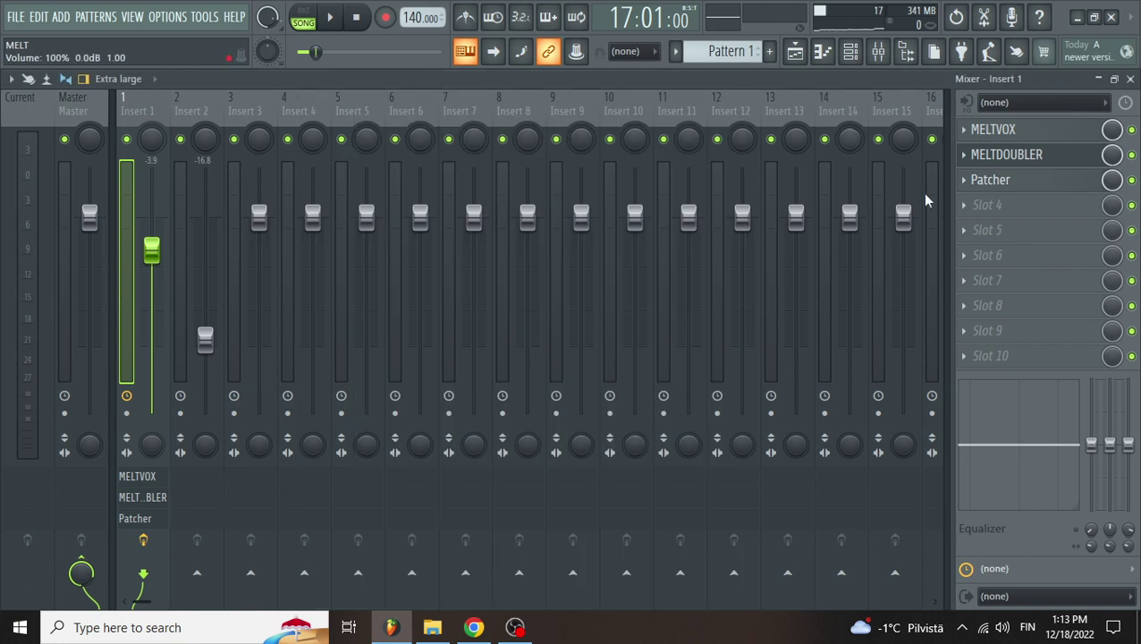
{"action": "left_click", "coordinate": [988, 181]}
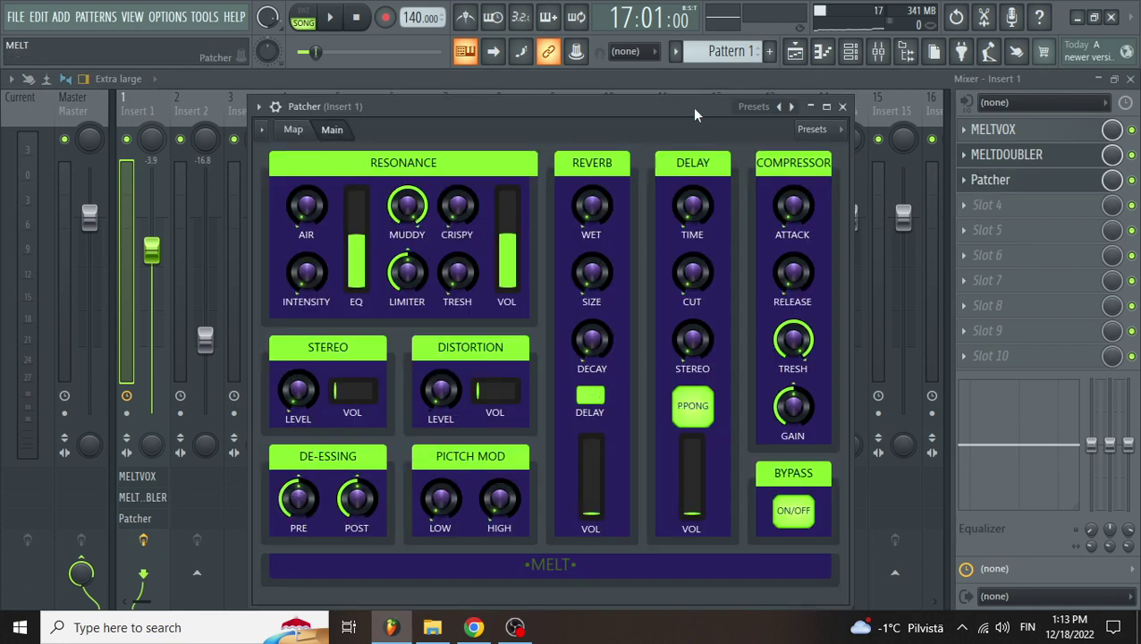
{"action": "left_click_drag", "start_coordinate": [686, 106], "coordinate": [669, 92]}
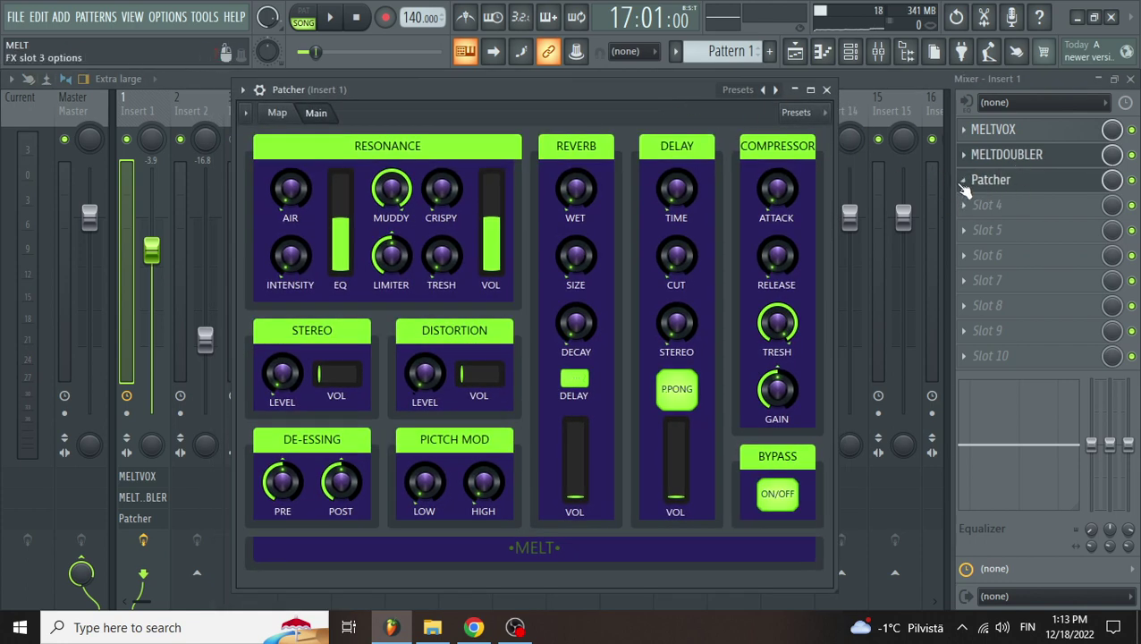
{"action": "left_click", "coordinate": [984, 180]}
{"action": "left_click", "coordinate": [988, 207]}
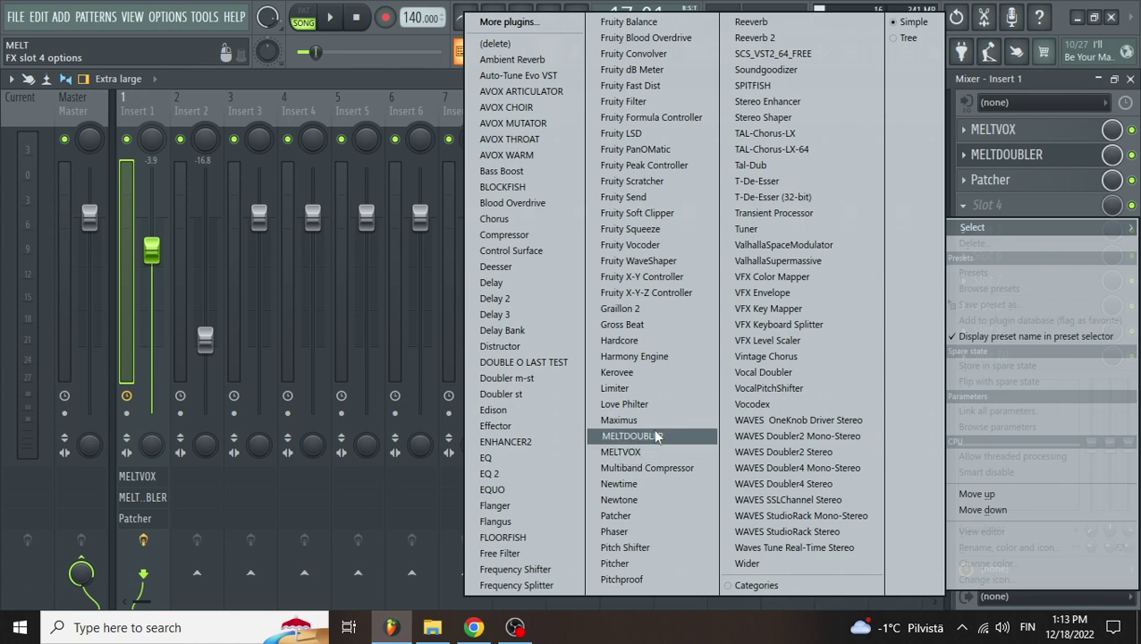
{"action": "left_click", "coordinate": [445, 8]}
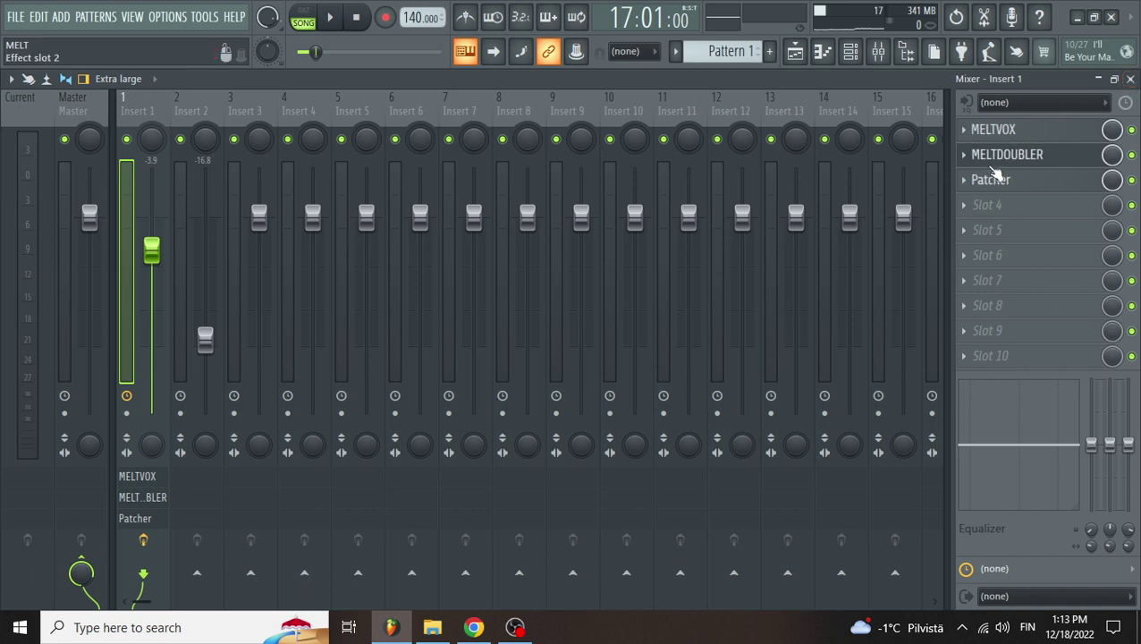
{"action": "left_click", "coordinate": [988, 206]}
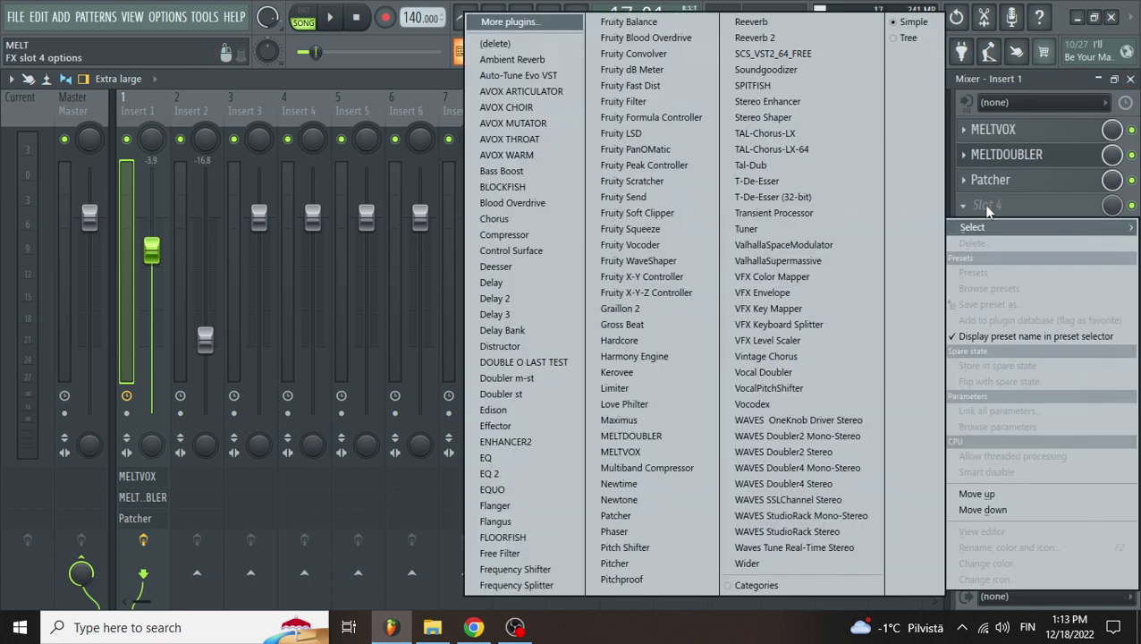
{"action": "left_click", "coordinate": [992, 163]}
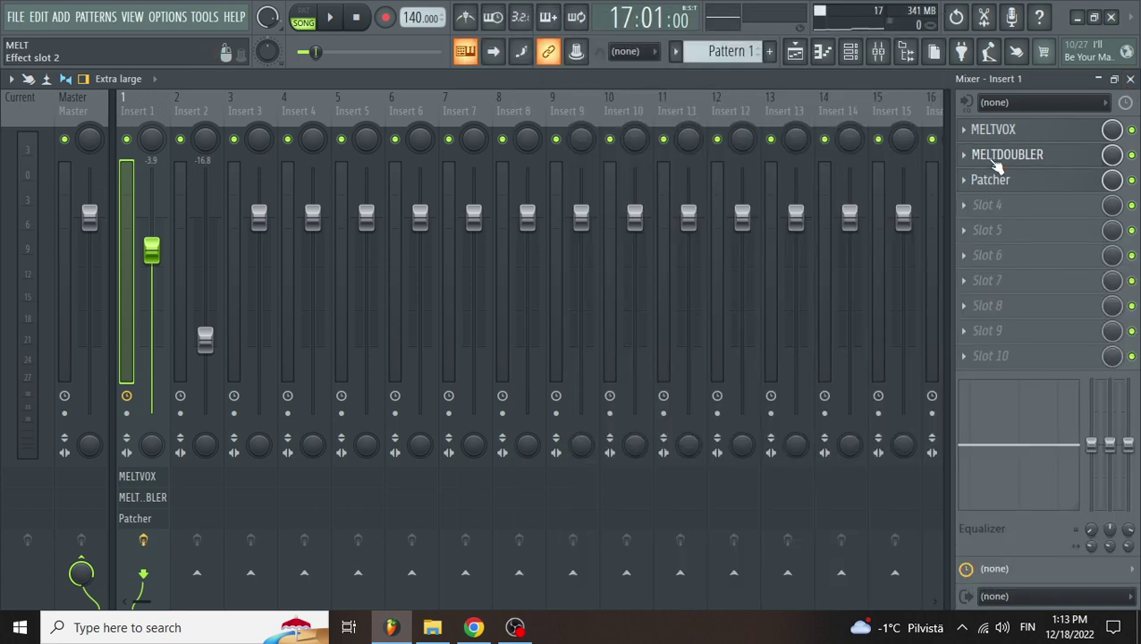
{"action": "left_click", "coordinate": [996, 166]}
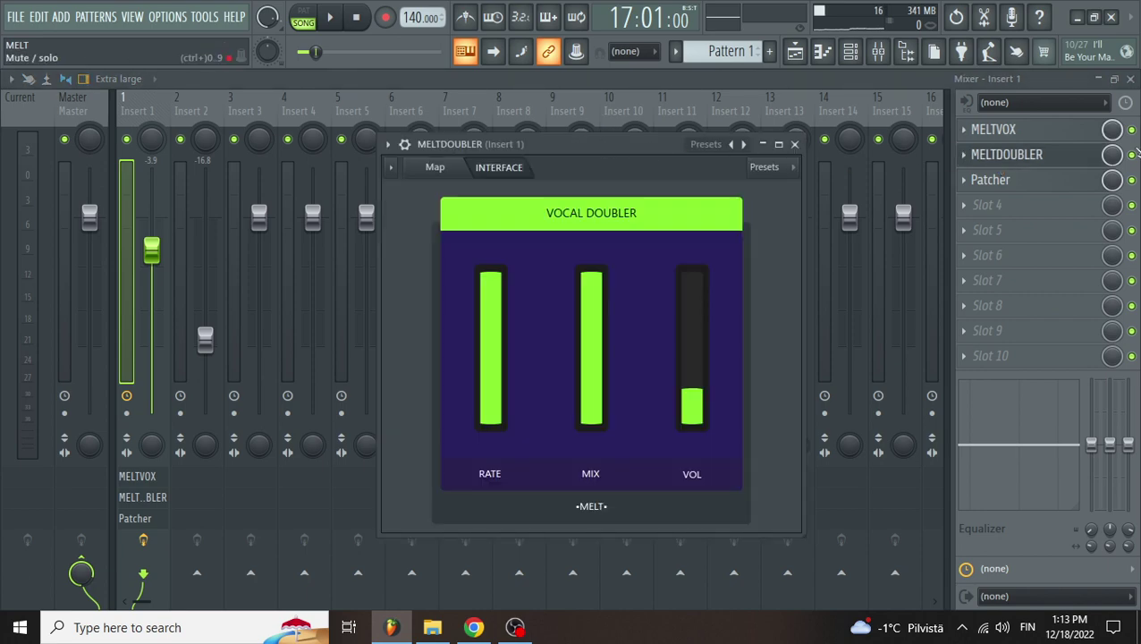
{"action": "left_click", "coordinate": [986, 205]}
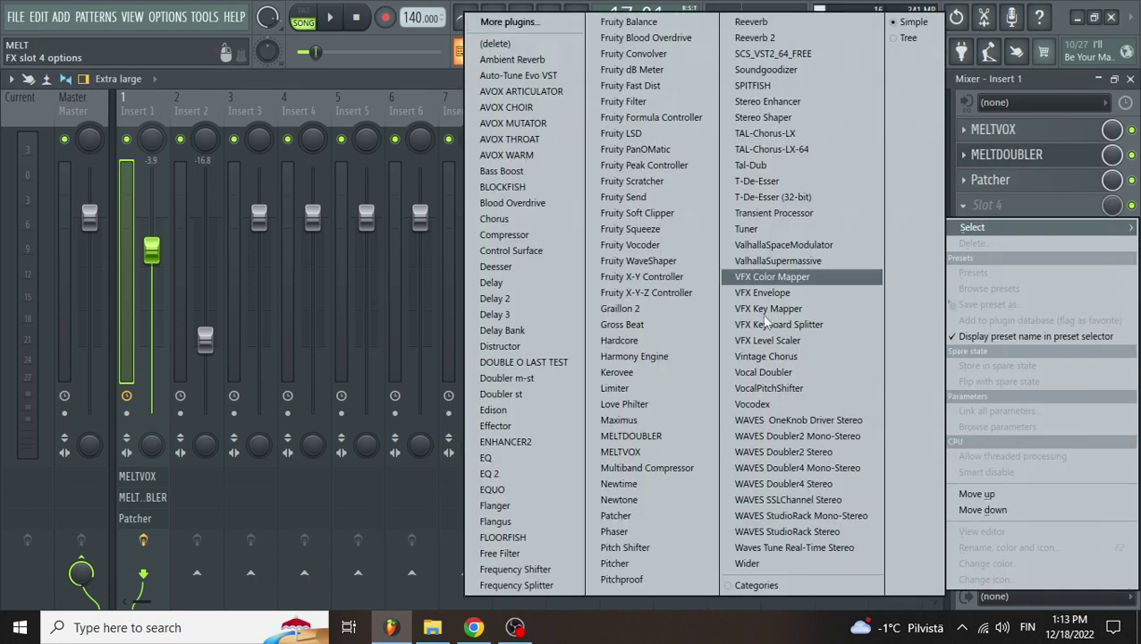
{"action": "left_click", "coordinate": [1025, 191]}
{"action": "left_click", "coordinate": [984, 179]}
{"action": "left_click", "coordinate": [984, 180]}
{"action": "left_click", "coordinate": [1009, 156]}
{"action": "left_click", "coordinate": [1009, 154]}
{"action": "left_click", "coordinate": [1009, 155]}
{"action": "left_click", "coordinate": [1009, 154]}
{"action": "left_click", "coordinate": [1009, 155]}
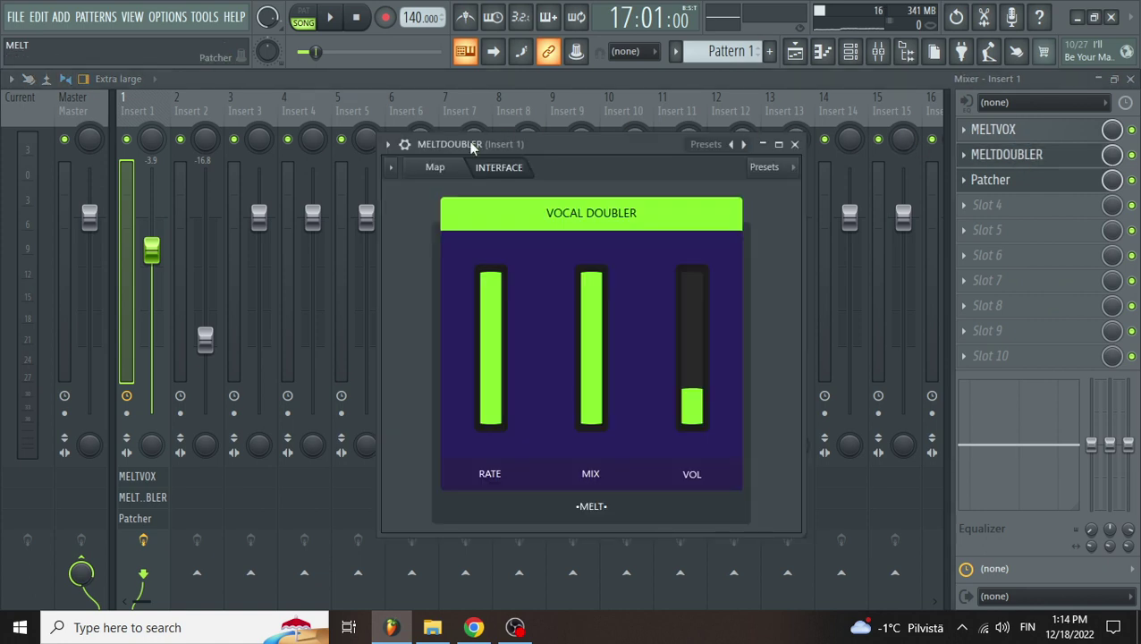
{"action": "left_click", "coordinate": [434, 167]}
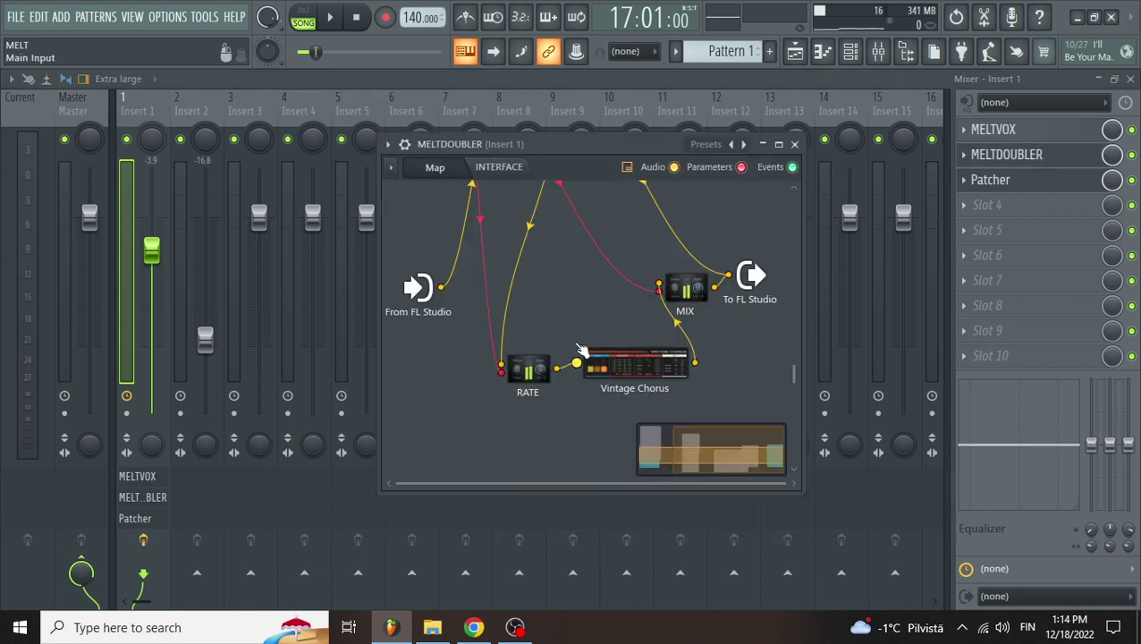
{"action": "scroll", "coordinate": [574, 340], "scroll_direction": "up", "scroll_amount": 5}
{"action": "scroll", "coordinate": [603, 330], "scroll_direction": "down", "scroll_amount": 5}
{"action": "left_click", "coordinate": [506, 170]}
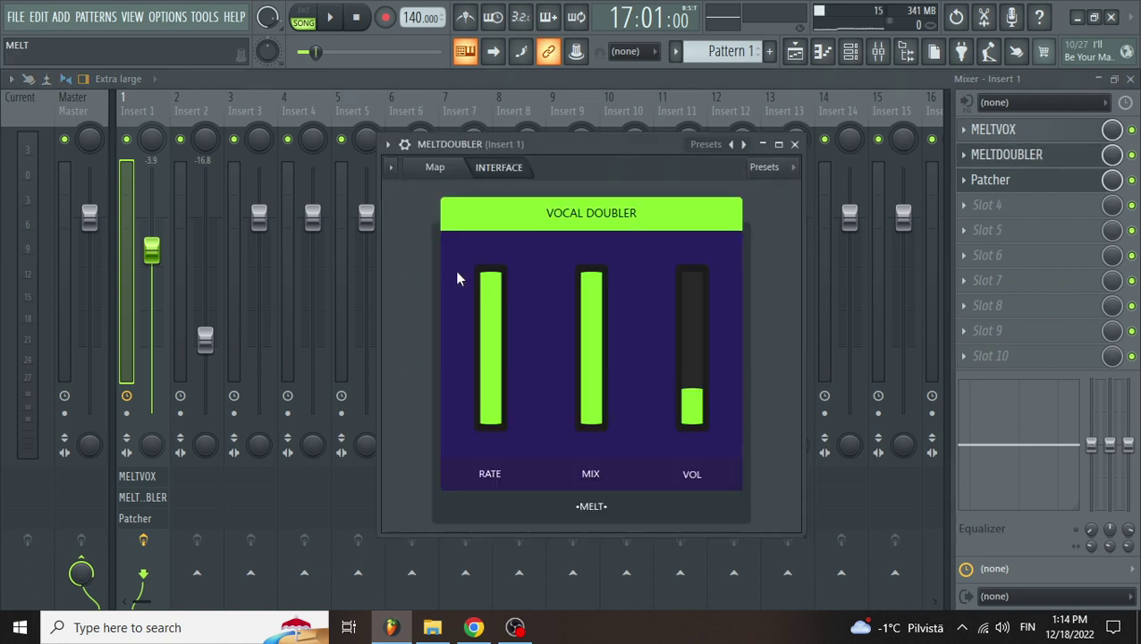
Step: Close MELTDOUBLER and view MELTVOX's Map routing tab, then its Main tab
{"action": "left_click", "coordinate": [794, 144]}
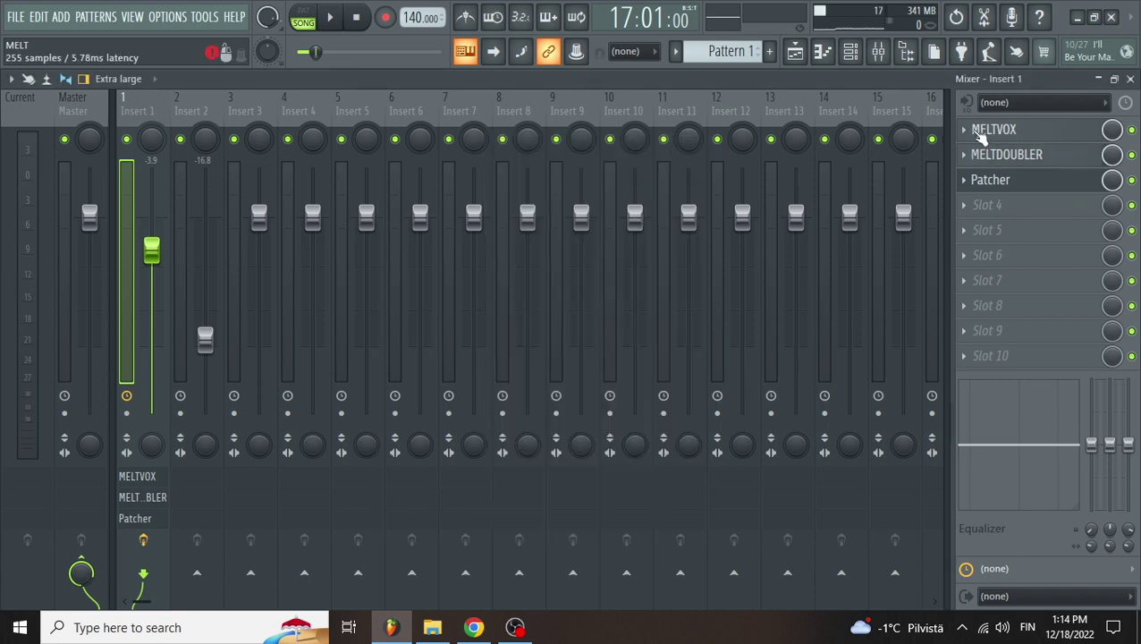
{"action": "left_click", "coordinate": [981, 129]}
{"action": "left_click", "coordinate": [276, 130]}
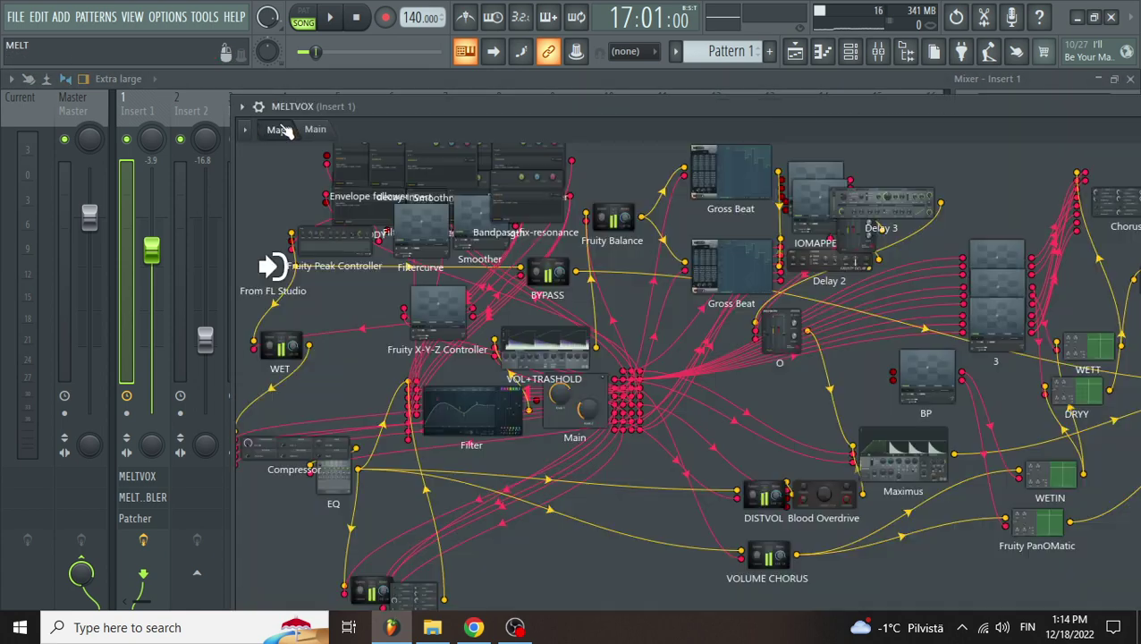
{"action": "left_click", "coordinate": [322, 131]}
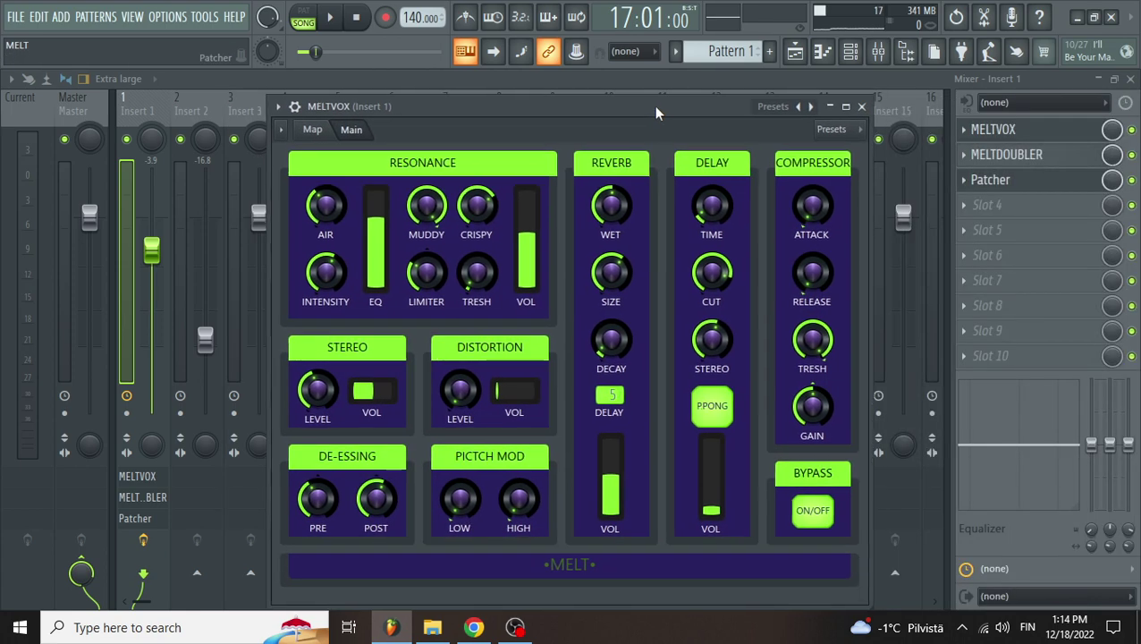
Step: Close MELTVOX and delete Patcher from Insert 1's third slot
{"action": "left_click", "coordinate": [838, 107]}
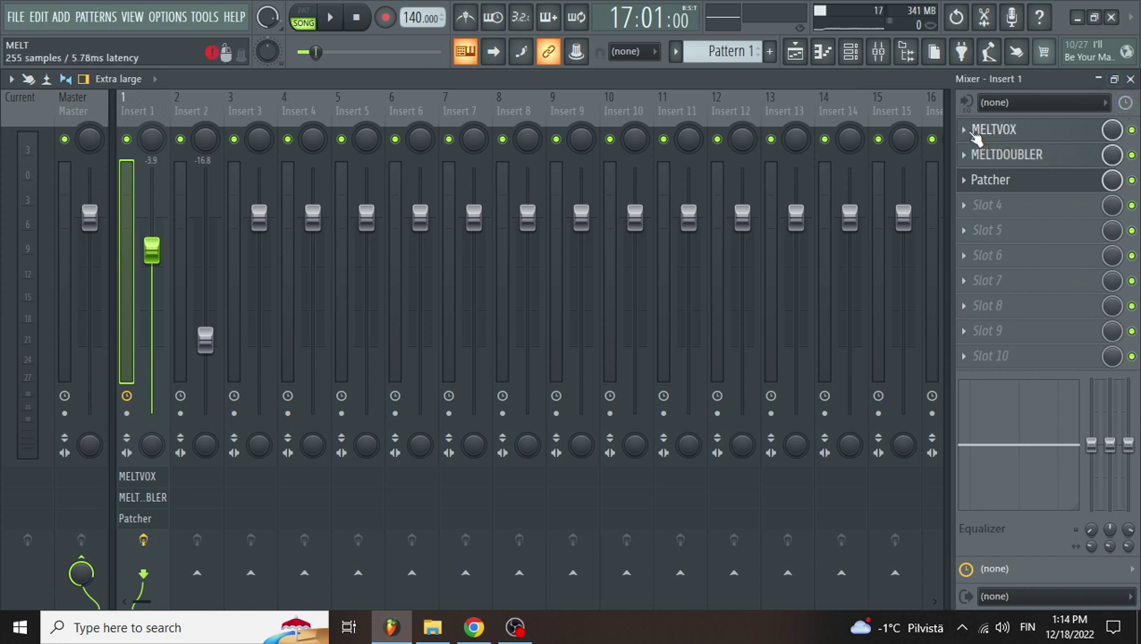
{"action": "left_click", "coordinate": [969, 181]}
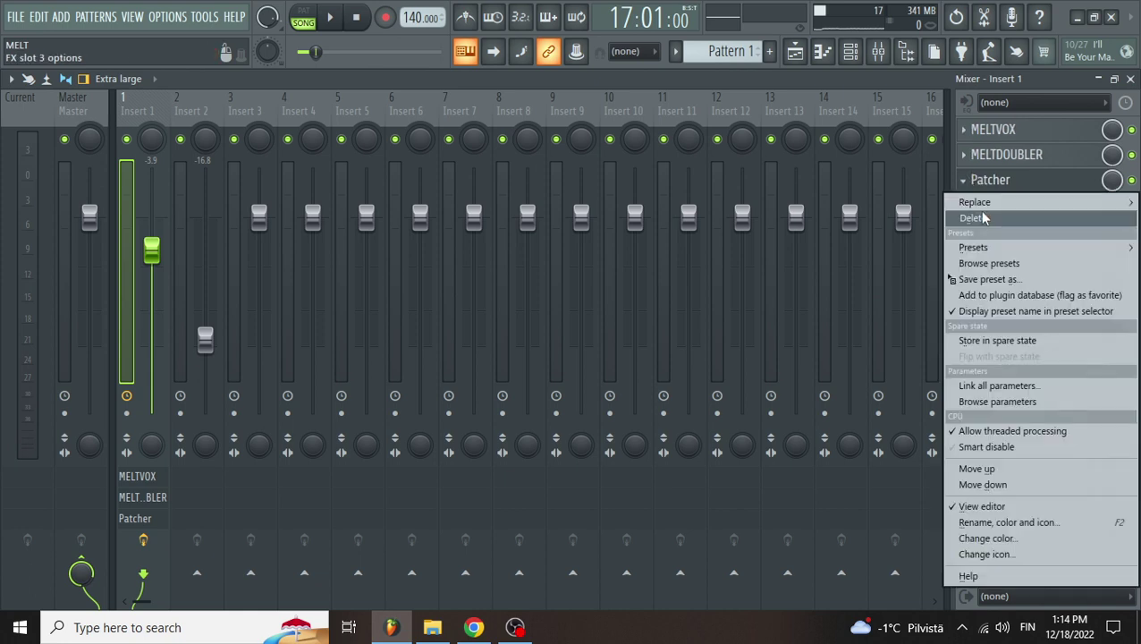
{"action": "left_click", "coordinate": [972, 217]}
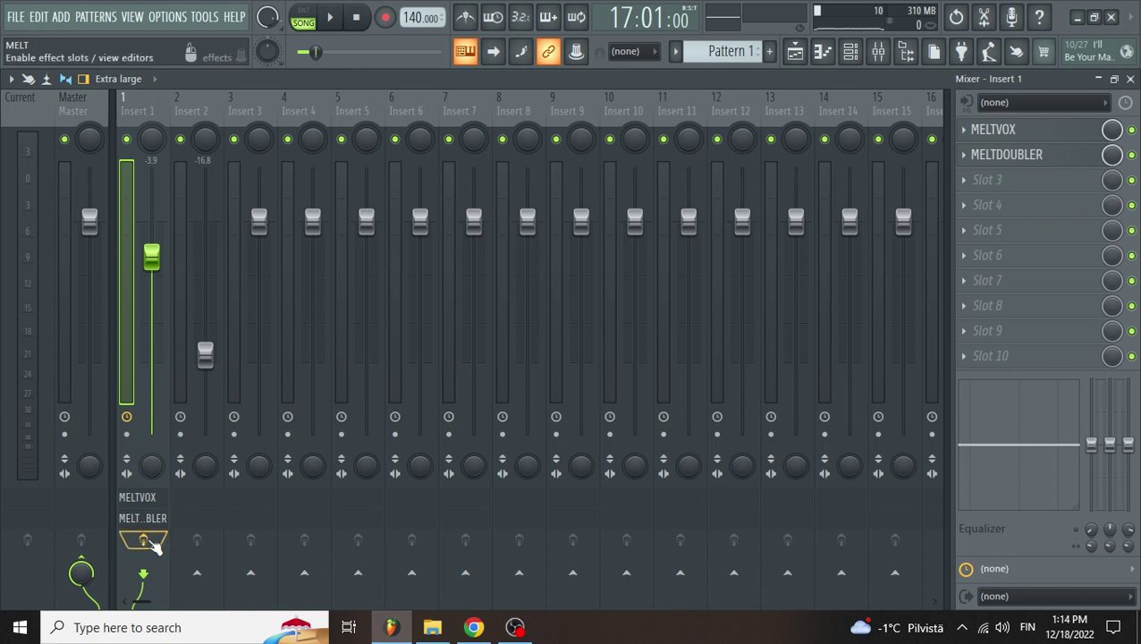
{"action": "left_click", "coordinate": [574, 104]}
{"action": "left_click", "coordinate": [143, 105]}
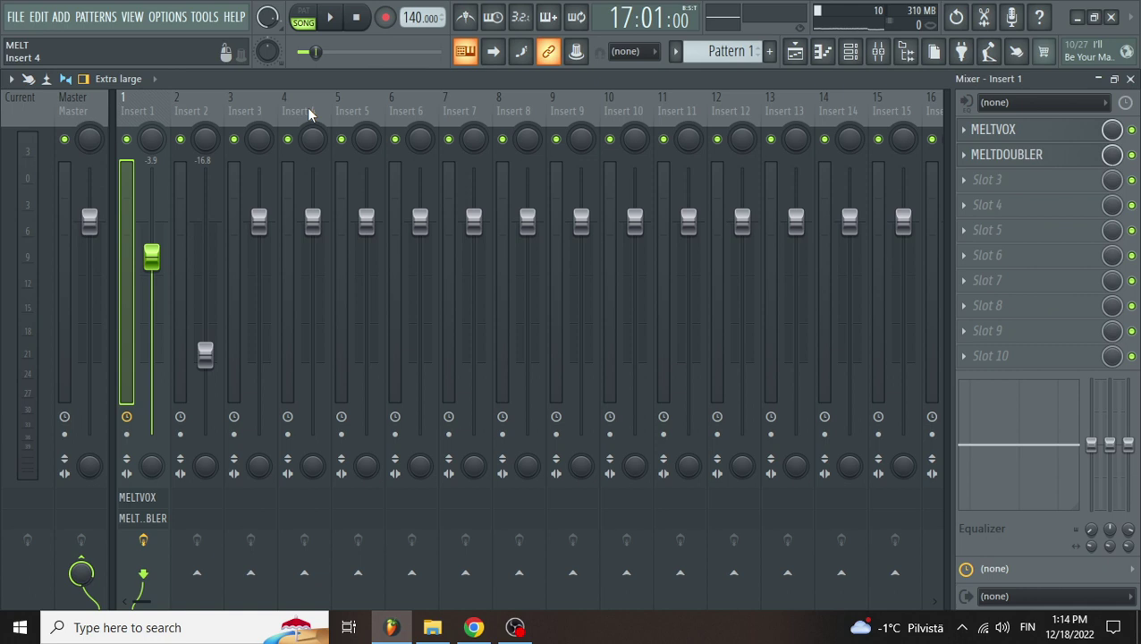
{"action": "left_click", "coordinate": [366, 101]}
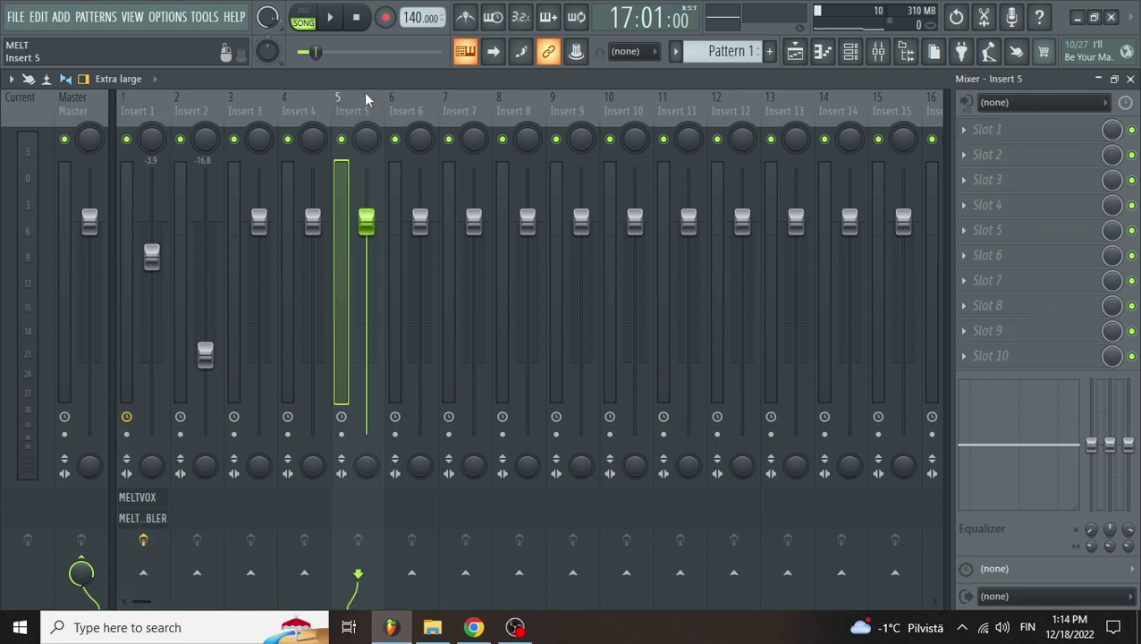
{"action": "left_click", "coordinate": [127, 106]}
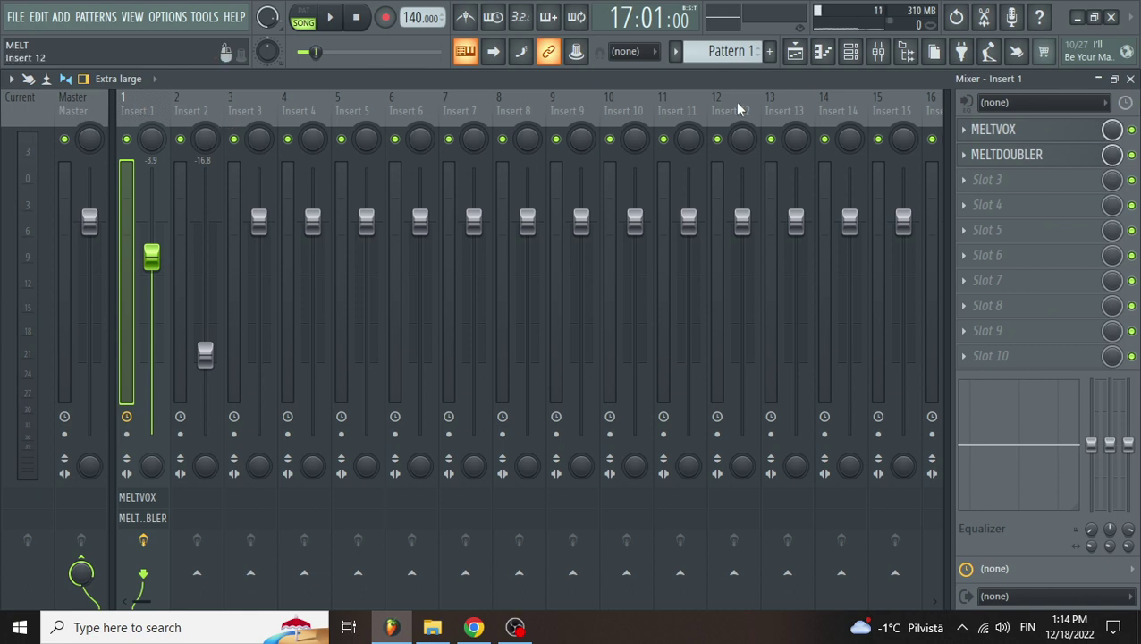
{"action": "left_click", "coordinate": [776, 104]}
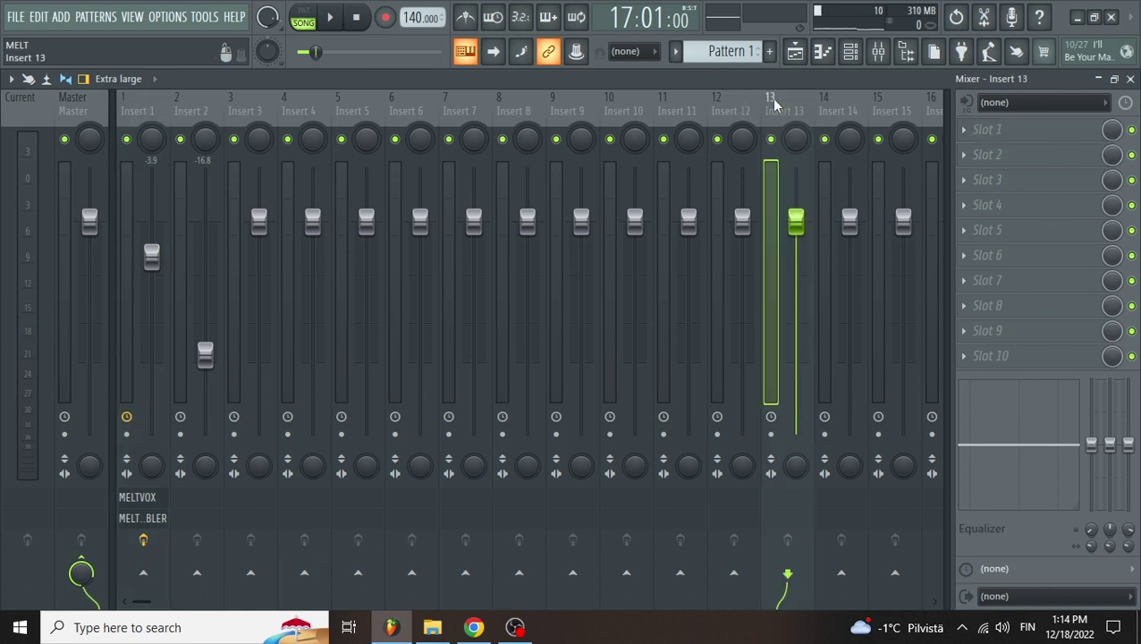
{"action": "left_click", "coordinate": [132, 110]}
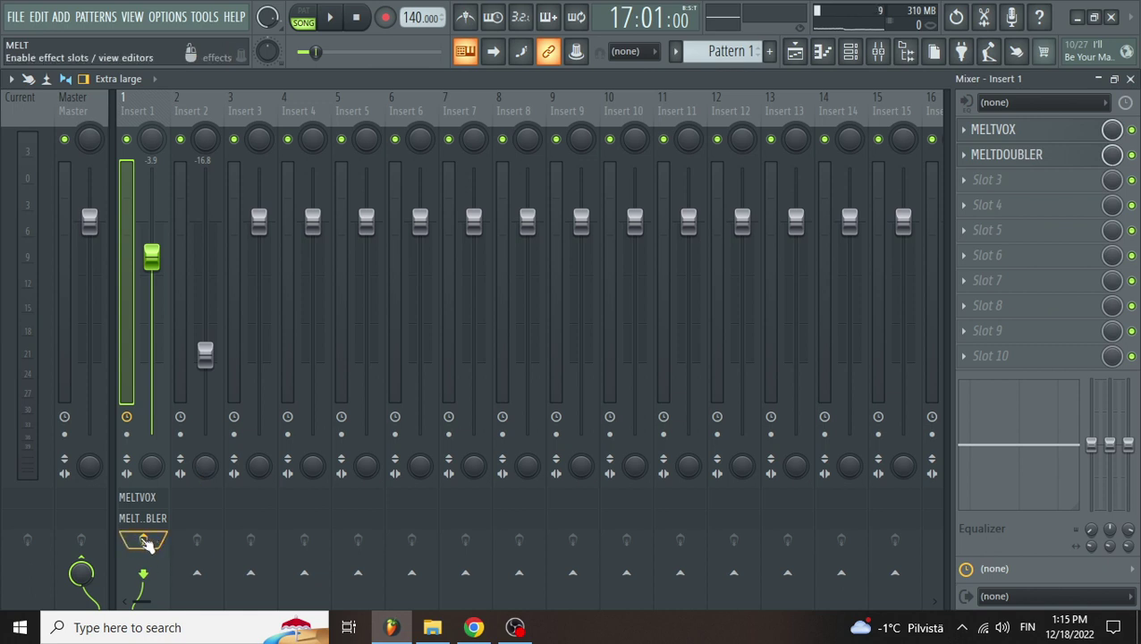
Step: Play the song, bypass Insert 1's effects, and switch the audible vocal to Track 1
{"action": "key", "text": "space"}
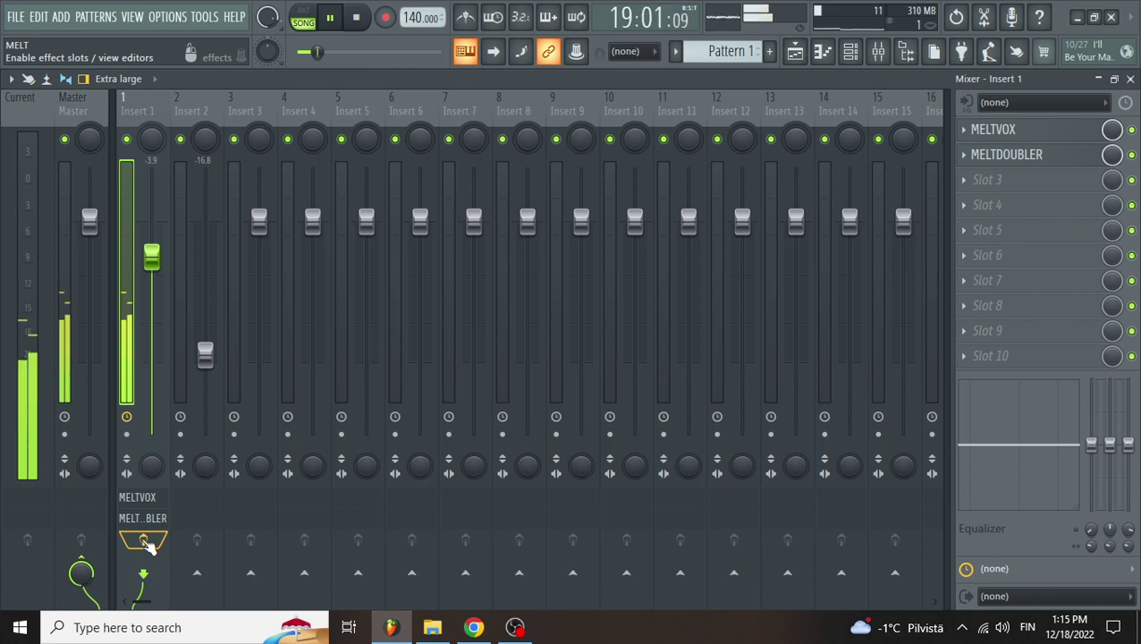
{"action": "left_click", "coordinate": [1114, 79]}
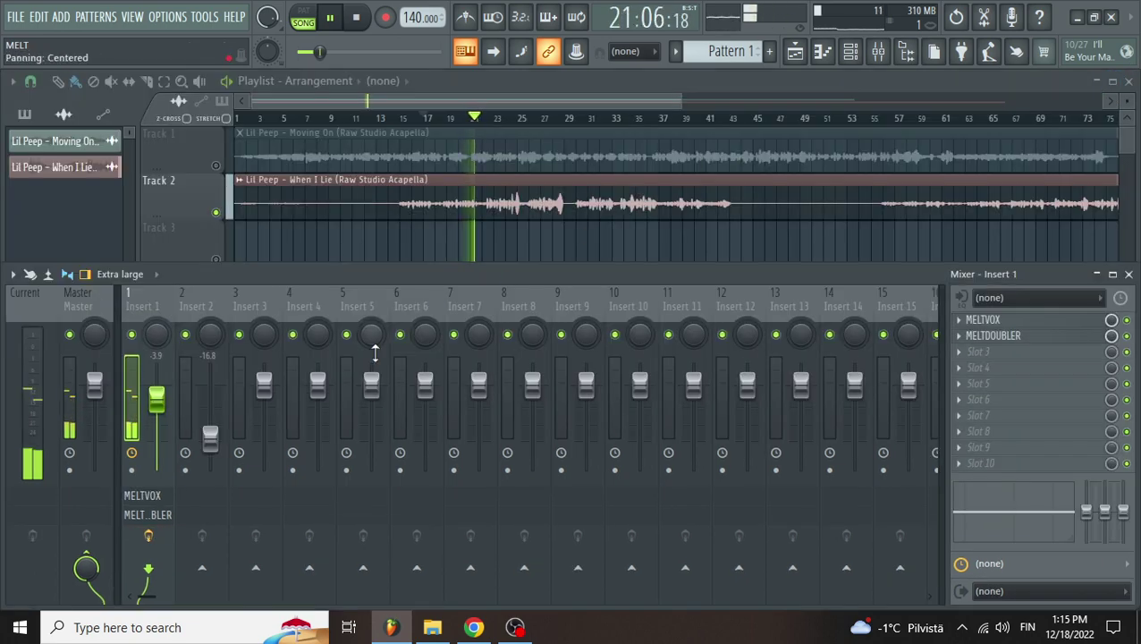
{"action": "left_click", "coordinate": [150, 536]}
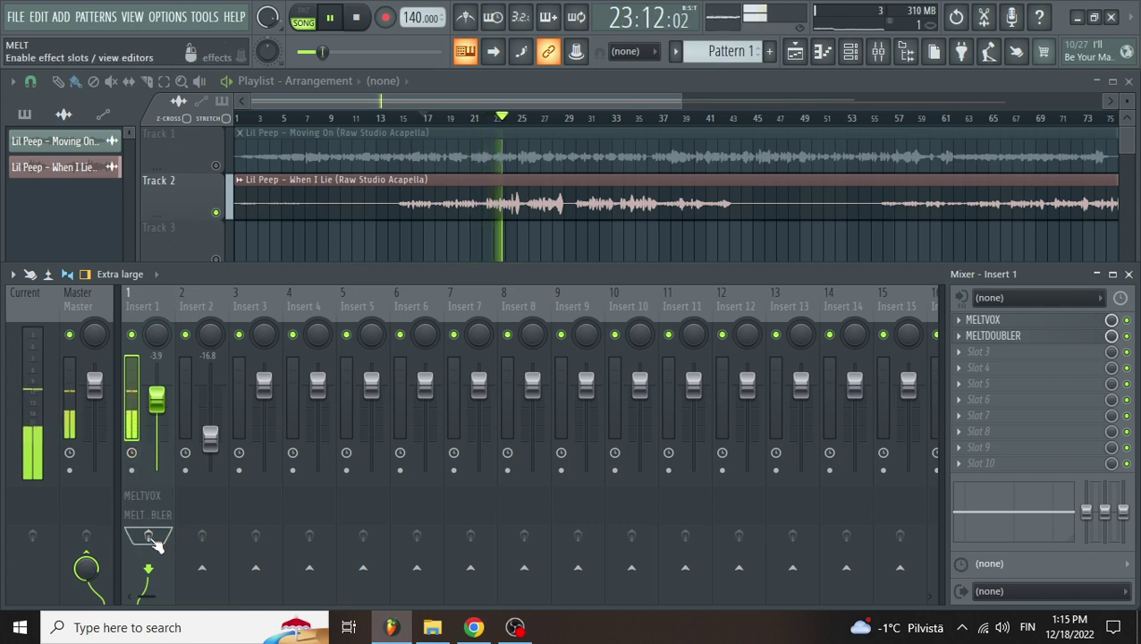
{"action": "left_click", "coordinate": [220, 213]}
{"action": "left_click", "coordinate": [216, 166]}
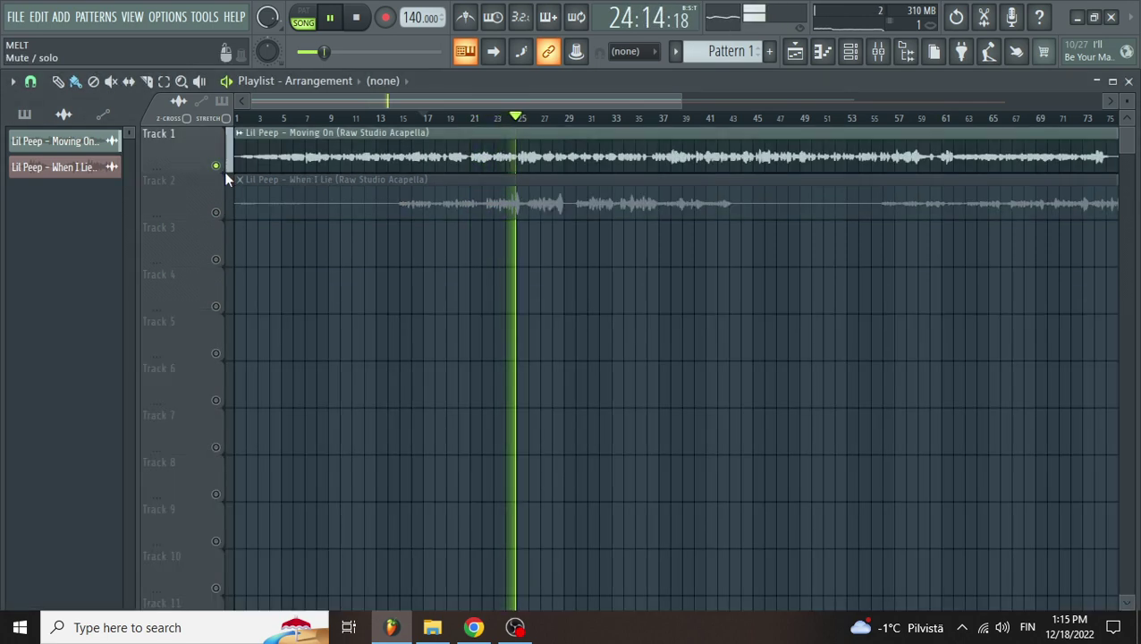
Step: Re-enable Insert 1's effects and toggle MELTVOX and MELTDOUBLER off and back on
{"action": "left_click", "coordinate": [879, 53]}
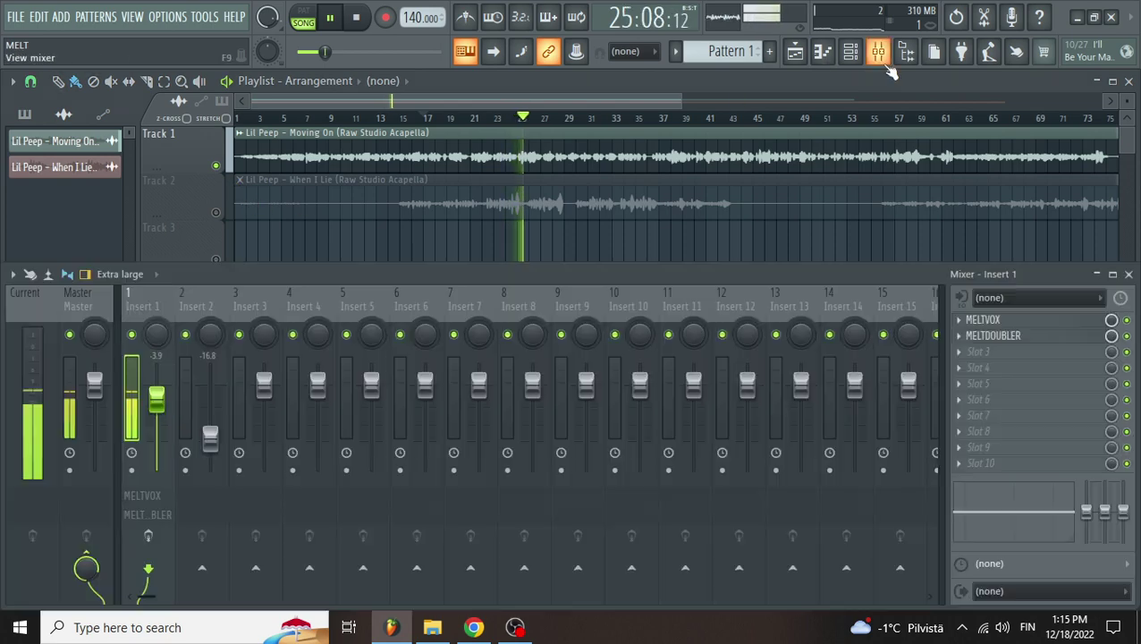
{"action": "left_click", "coordinate": [150, 536]}
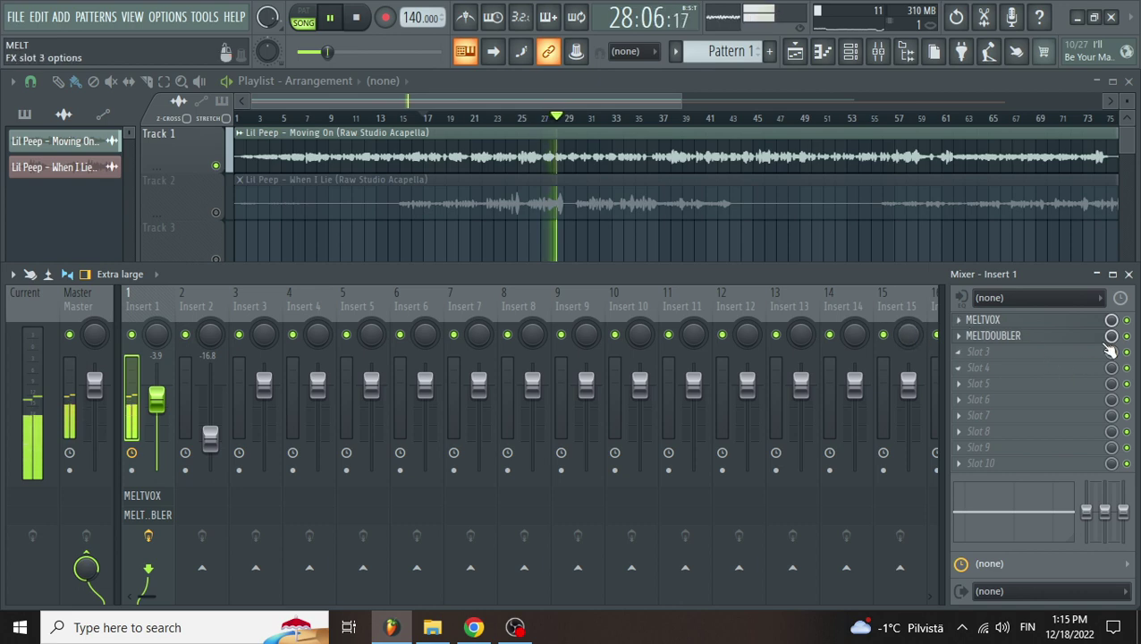
{"action": "left_click", "coordinate": [1127, 320]}
{"action": "left_click", "coordinate": [1127, 336]}
{"action": "left_click", "coordinate": [1126, 336]}
{"action": "left_click", "coordinate": [1127, 320]}
Step: Jump playback to around bar 37 with the mixer shown below the playlist
{"action": "key", "text": "F9"}
{"action": "left_click", "coordinate": [666, 119]}
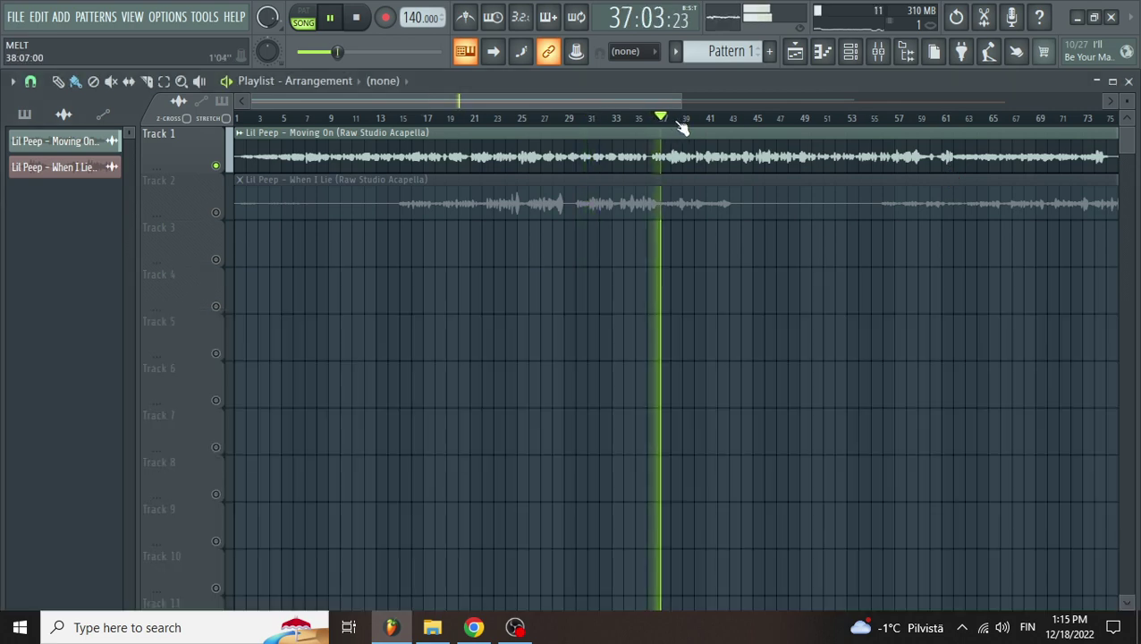
{"action": "left_click", "coordinate": [888, 51]}
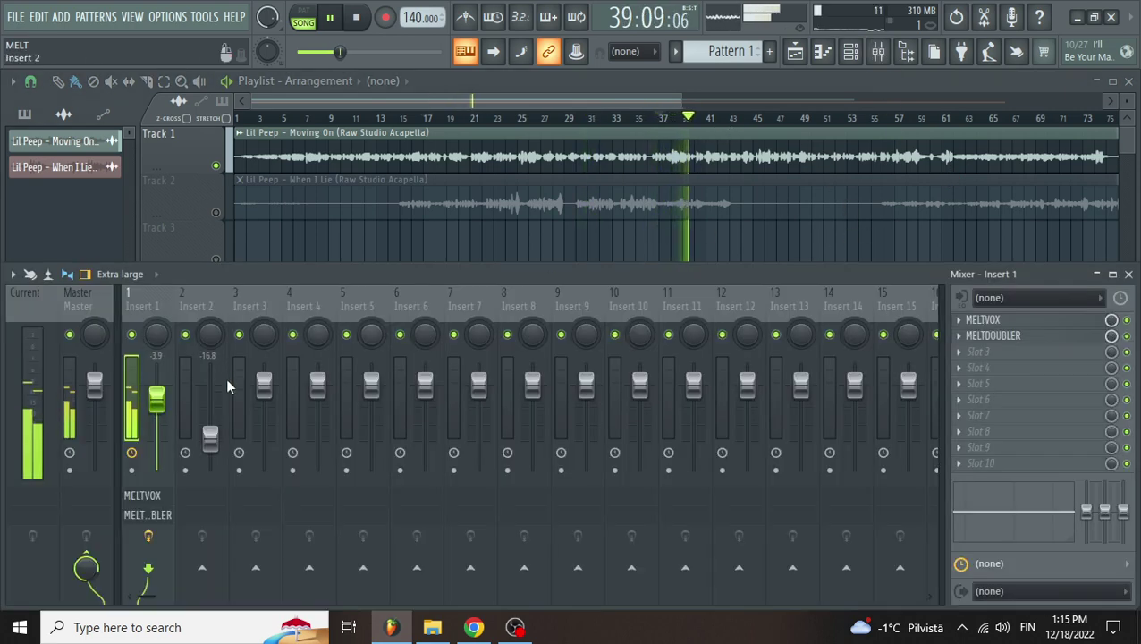